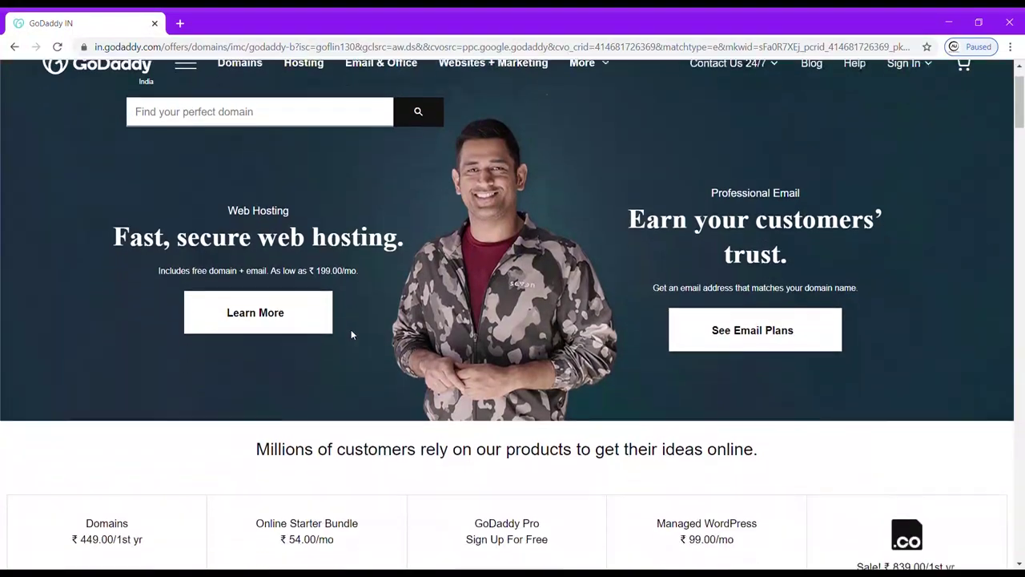
# Scroll to the GoDaddy homepage footer and open Affiliates under Partner Programs.
pyautogui.scroll(6, 351, 332)
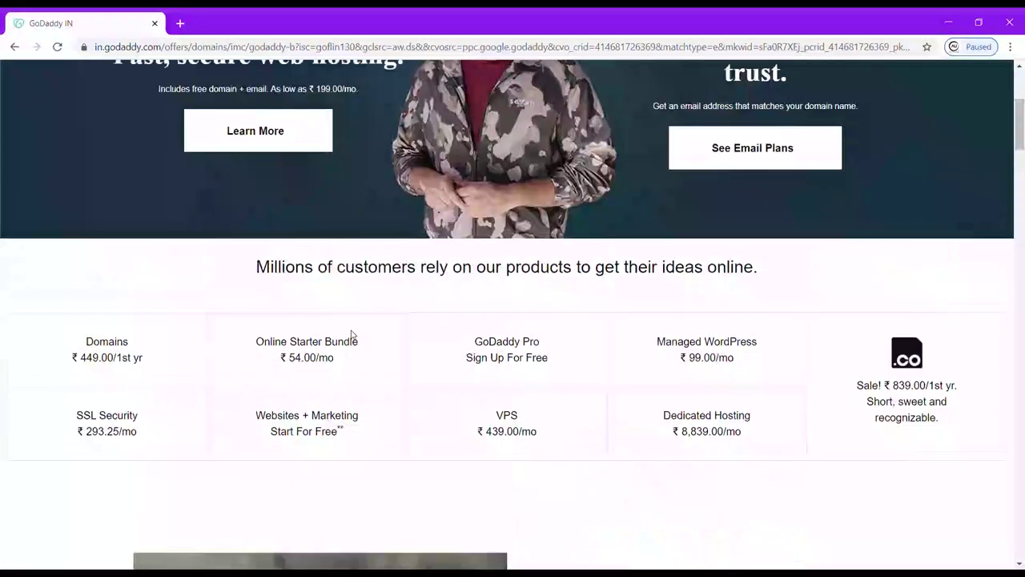
pyautogui.scroll(-4, 351, 335)
pyautogui.scroll(-16, 351, 335)
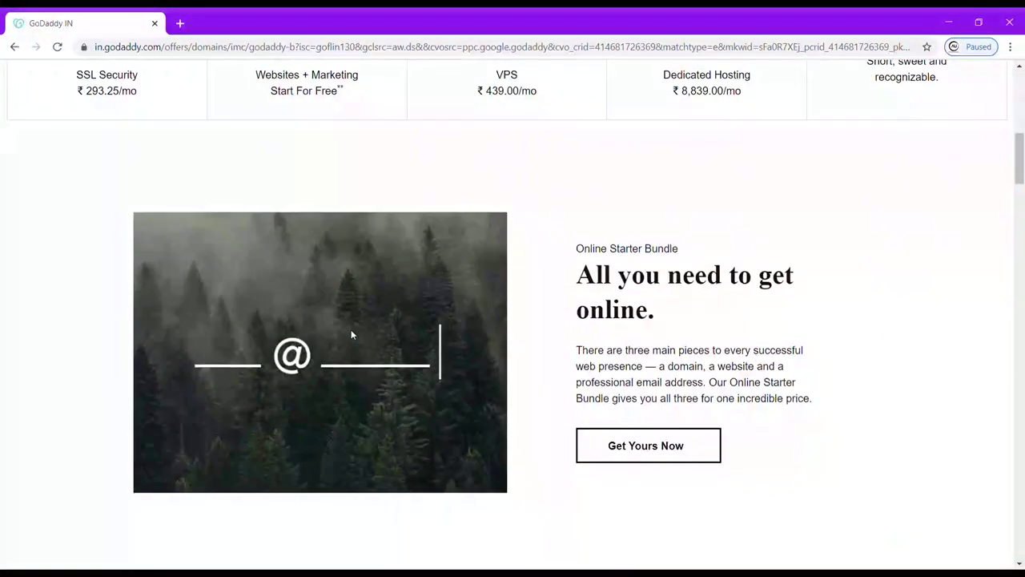
pyautogui.scroll(-13, 351, 335)
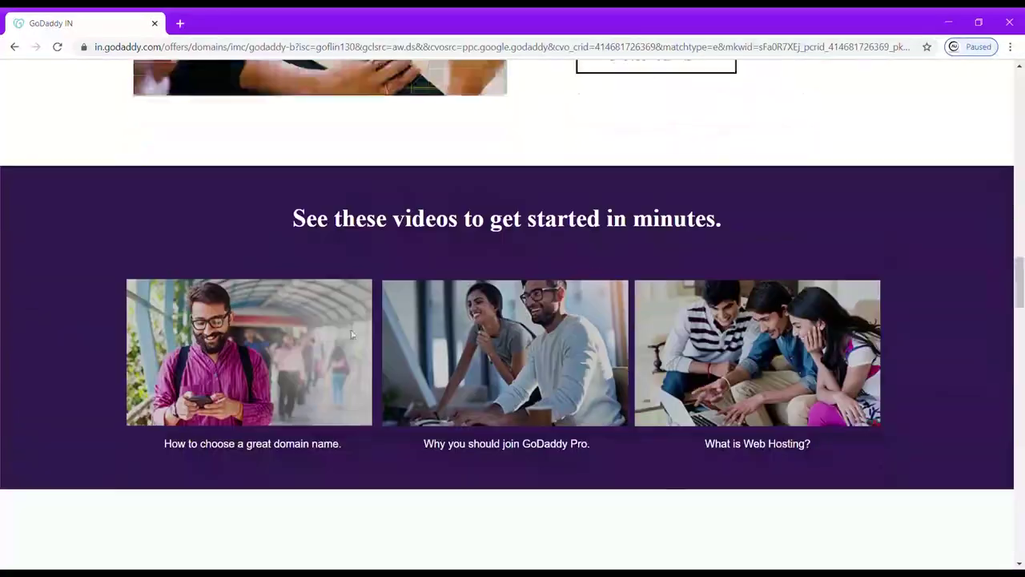
pyautogui.scroll(-18, 355, 336)
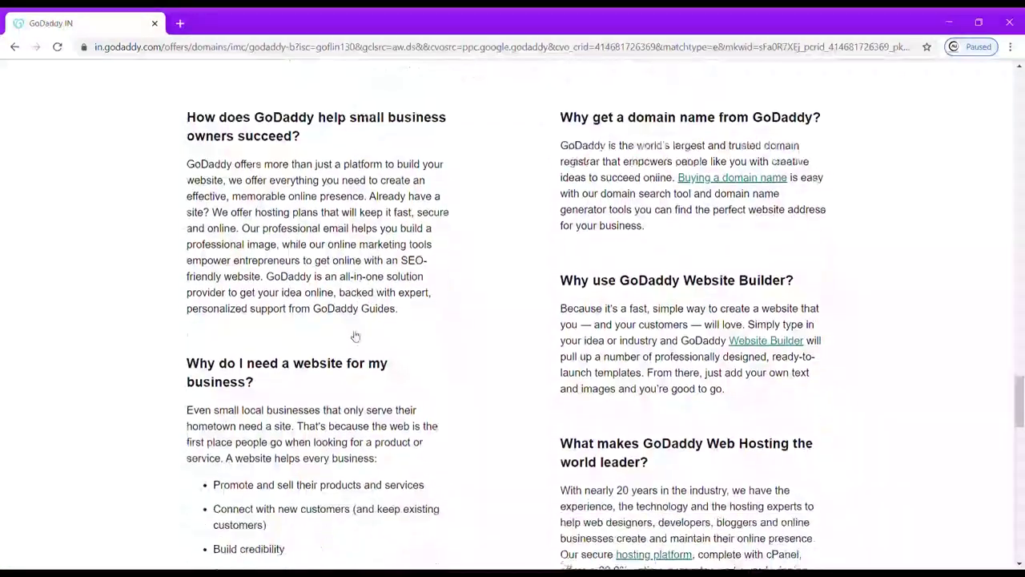
pyautogui.scroll(-2, 354, 336)
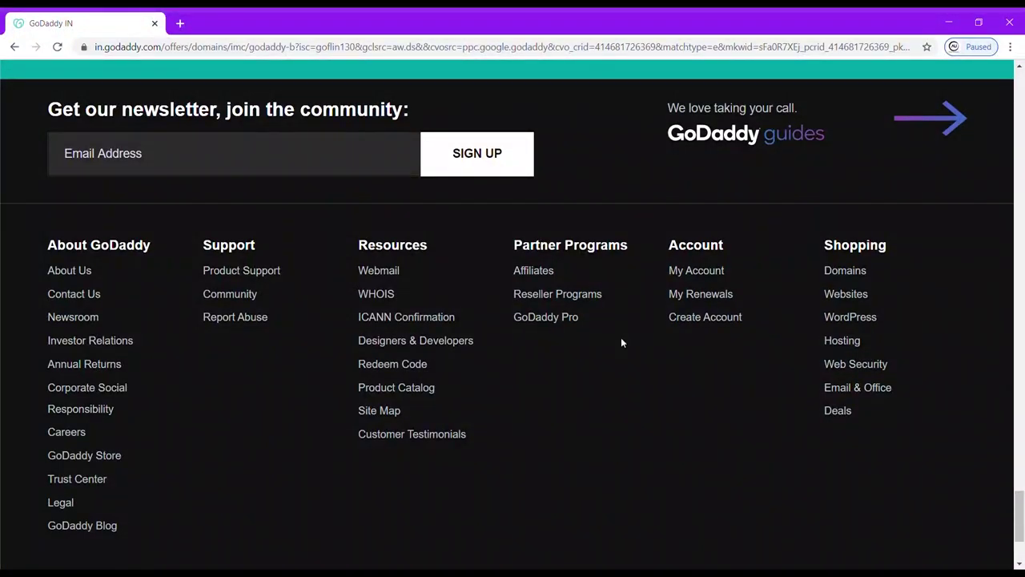
pyautogui.click(542, 276)
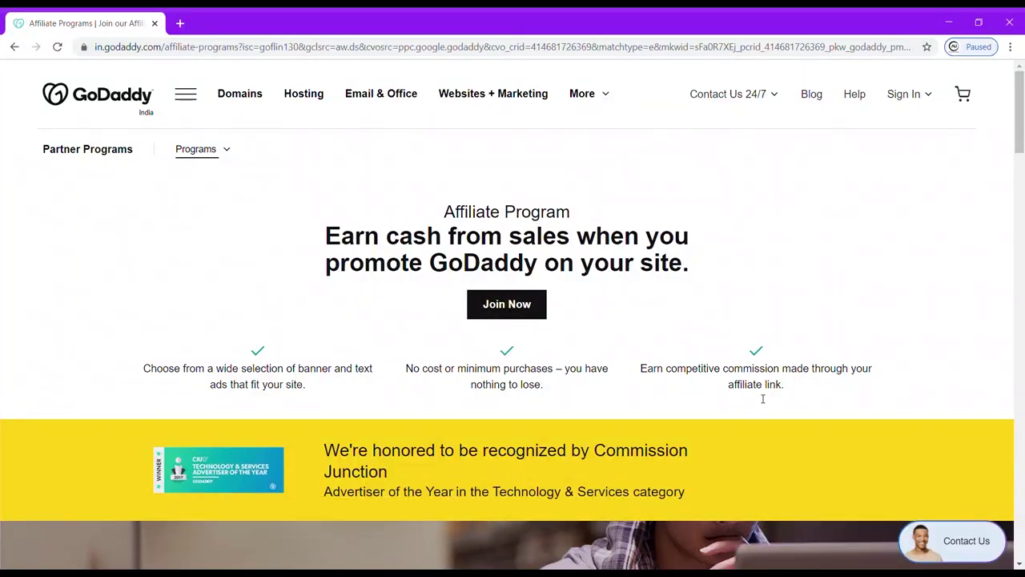
# Start the GoDaddy affiliate sign-up, entering the email from a saved suggestion and the password.
pyautogui.click(530, 306)
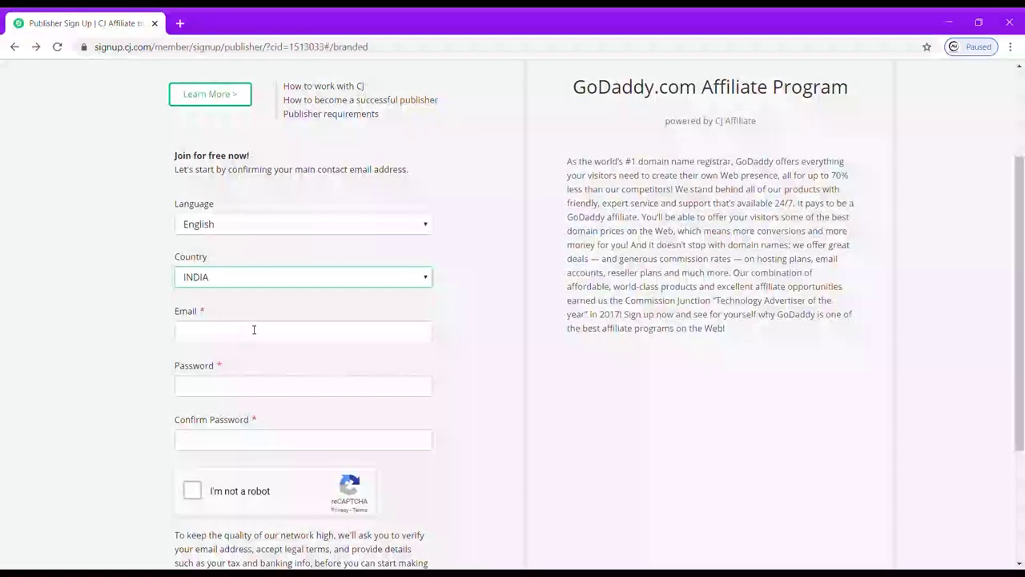
pyautogui.click(254, 332)
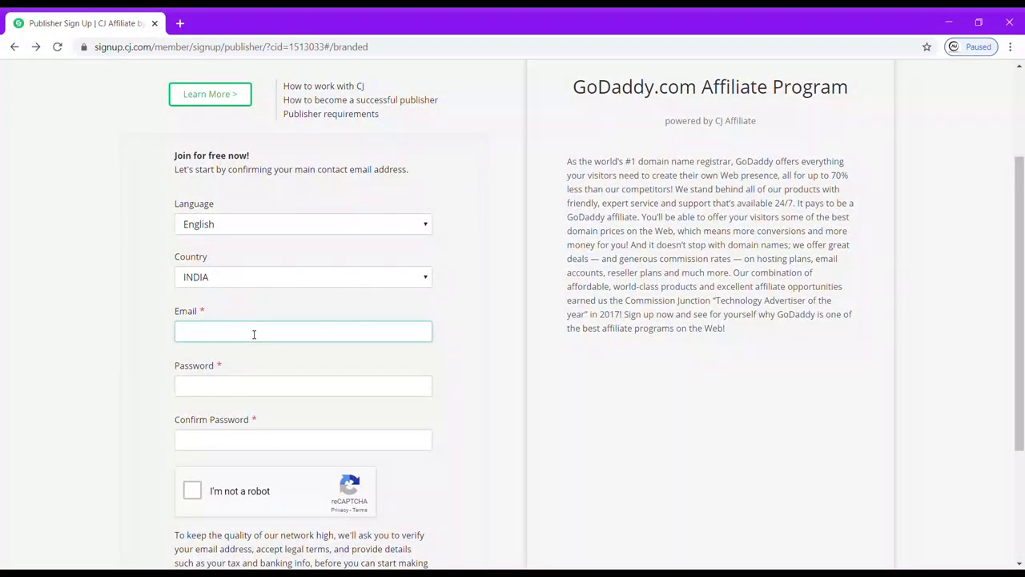
pyautogui.click(232, 360)
pyautogui.click(225, 392)
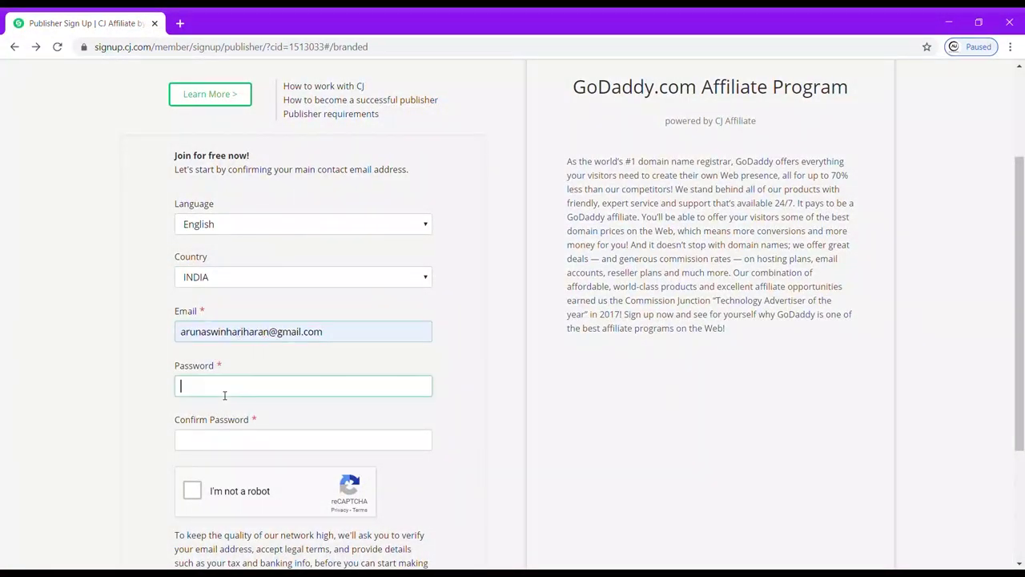
pyautogui.write('••')
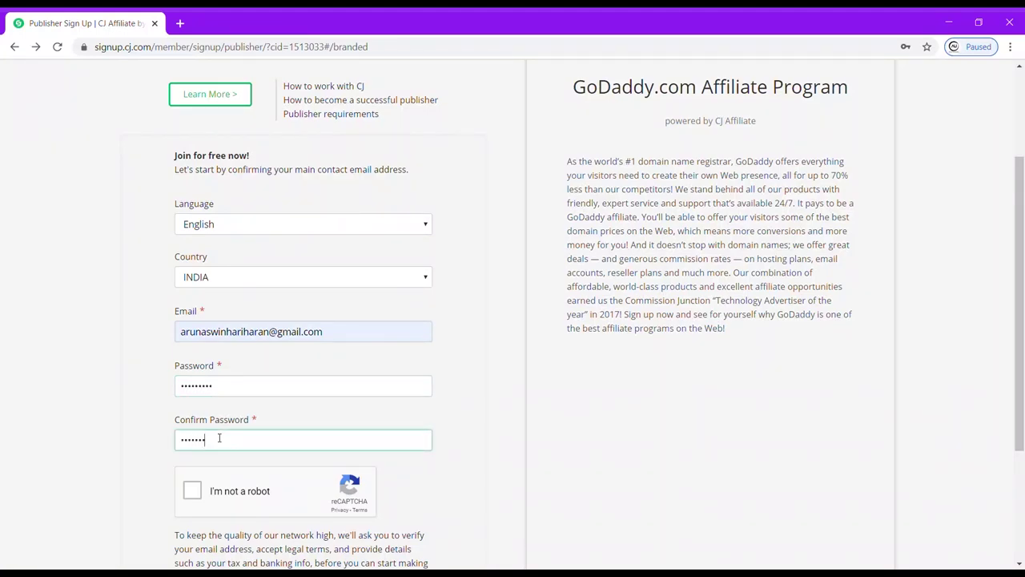
# Tick I'm not a robot and submit the sign-up with Verify Email.
pyautogui.click(192, 491)
pyautogui.scroll(-2, 192, 491)
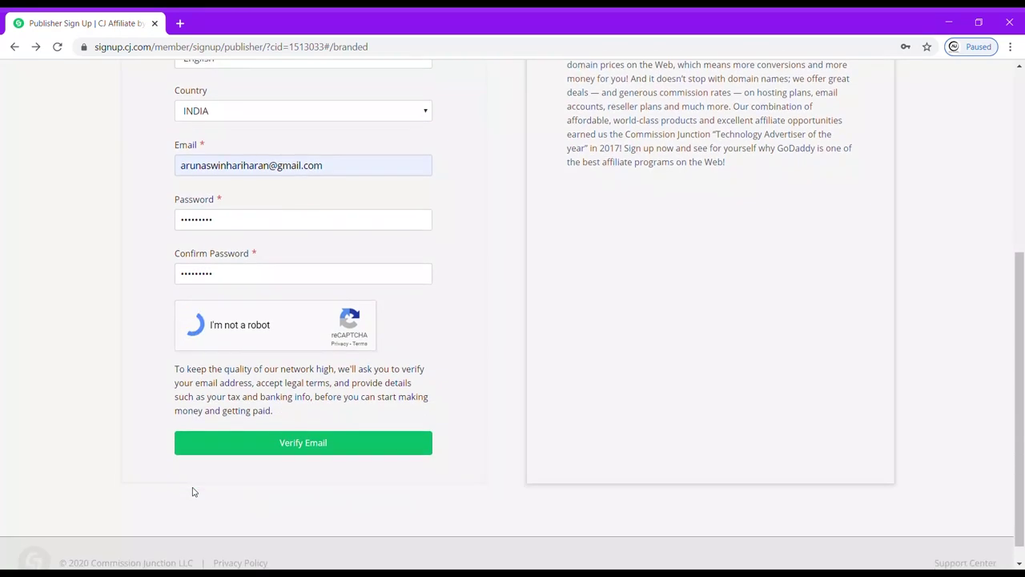
pyautogui.scroll(-1, 193, 491)
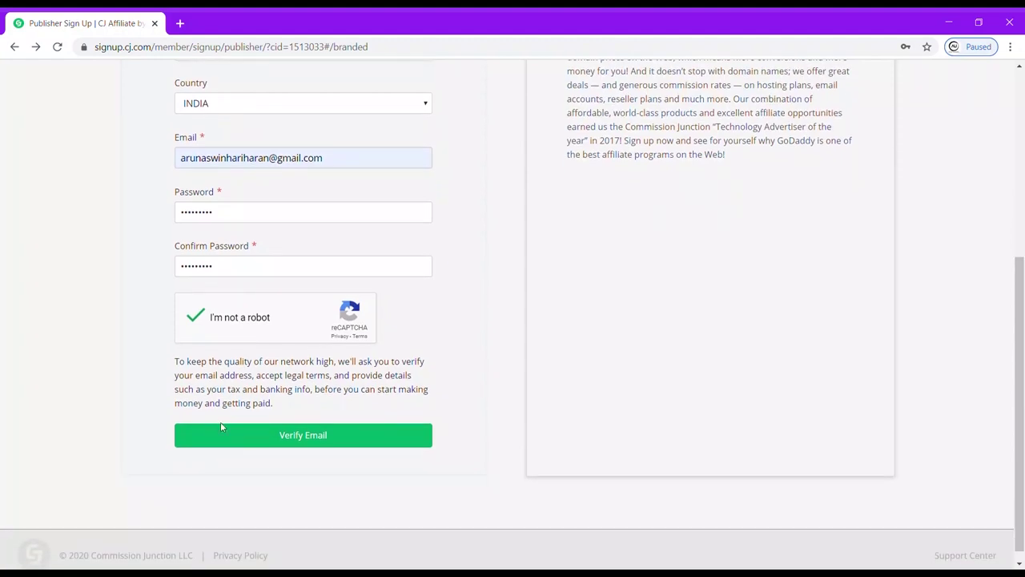
pyautogui.click(286, 439)
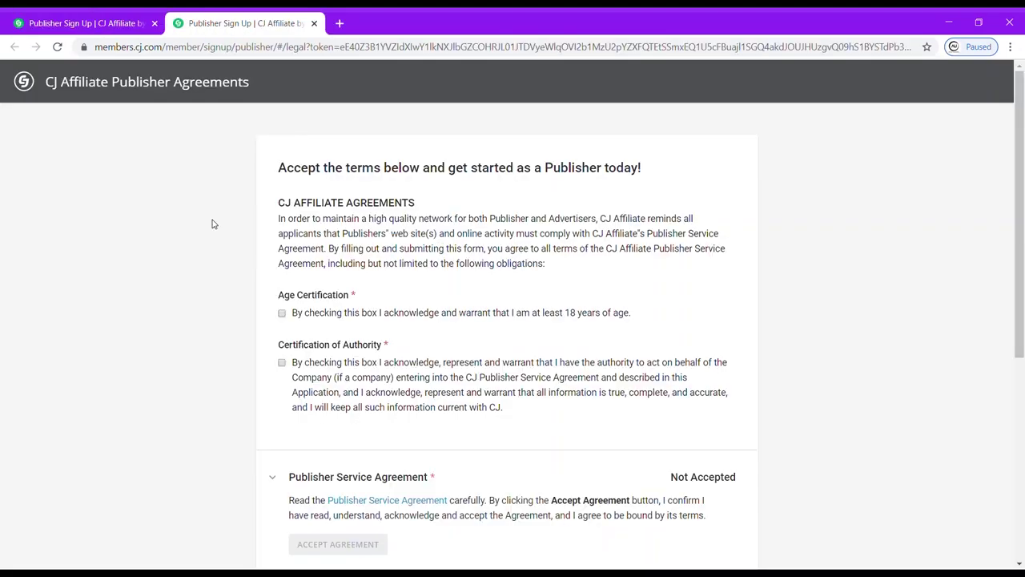
# Certify being at least 18 and accept the Publisher Service Agreement.
pyautogui.click(281, 314)
pyautogui.scroll(-1, 283, 317)
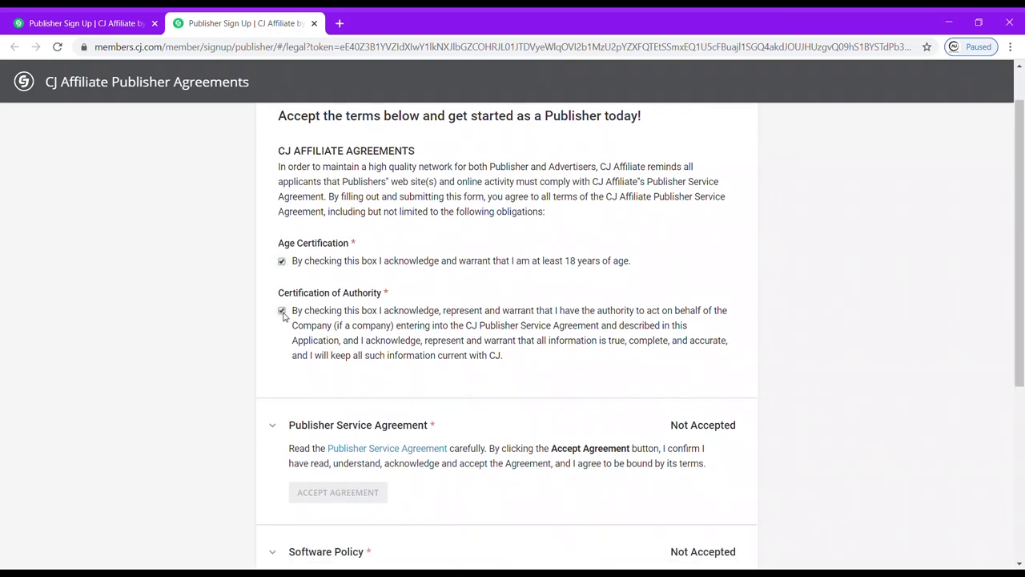
pyautogui.scroll(-2, 285, 314)
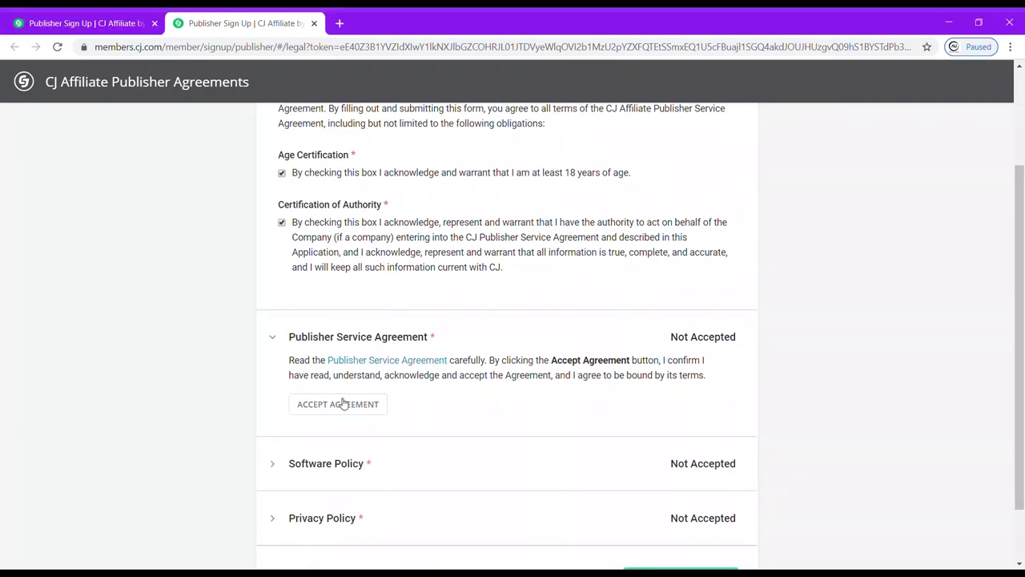
pyautogui.click(341, 404)
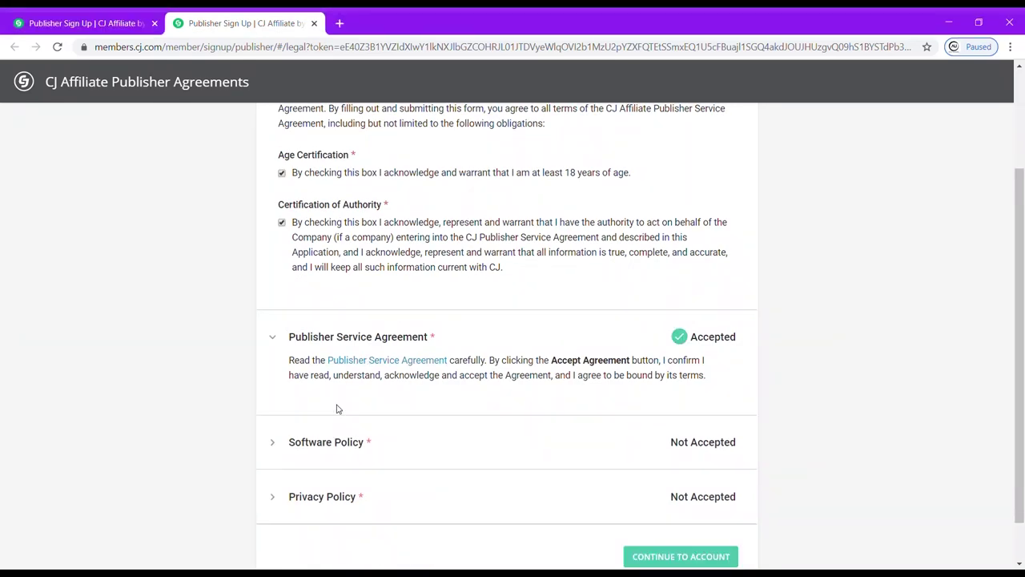
# Review and accept the Software Policy, then accept the Privacy Policy and continue to the account.
pyautogui.scroll(-1, 336, 408)
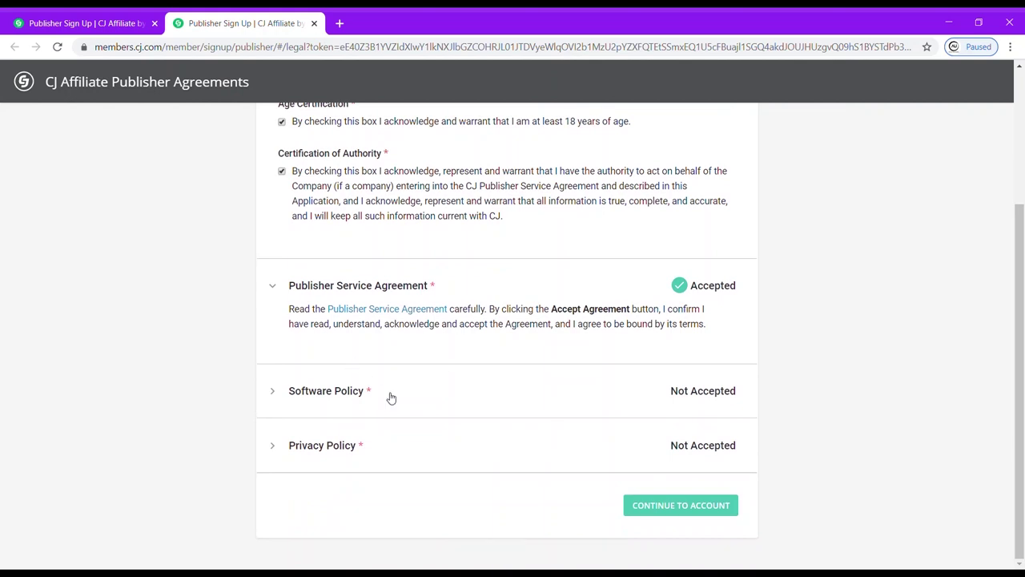
pyautogui.click(270, 391)
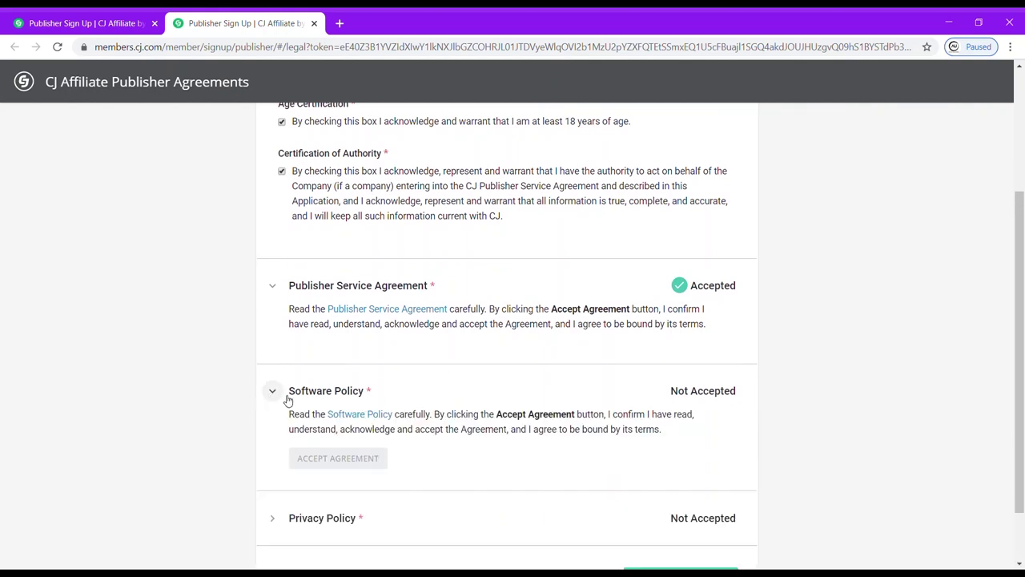
pyautogui.click(340, 417)
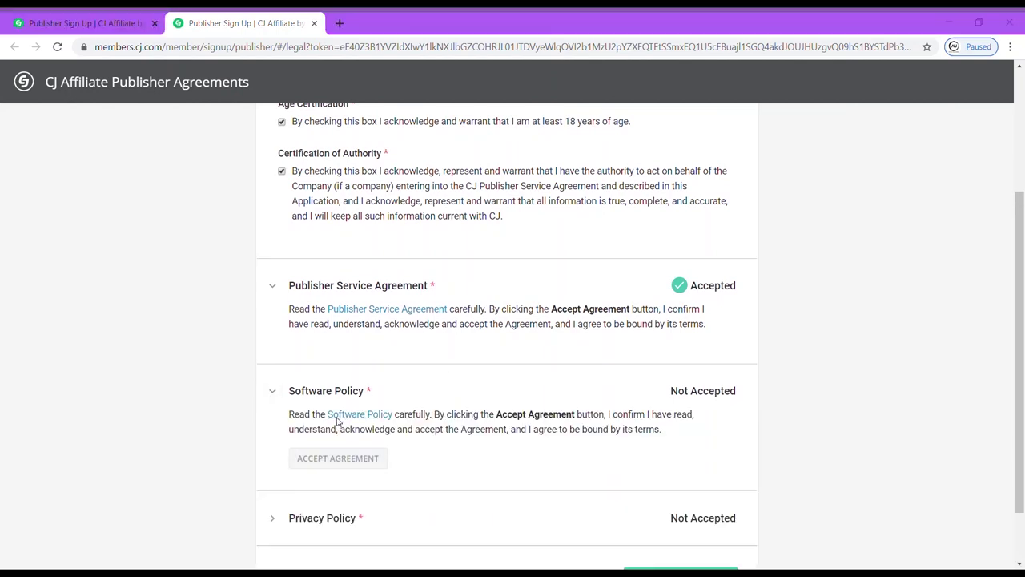
pyautogui.click(817, 129)
pyautogui.click(335, 457)
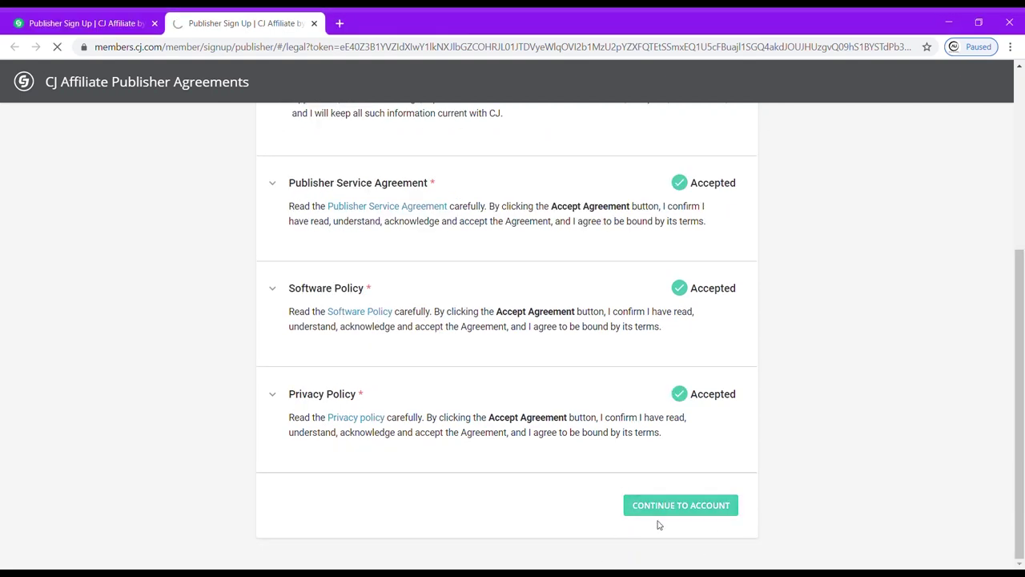
pyautogui.click(689, 509)
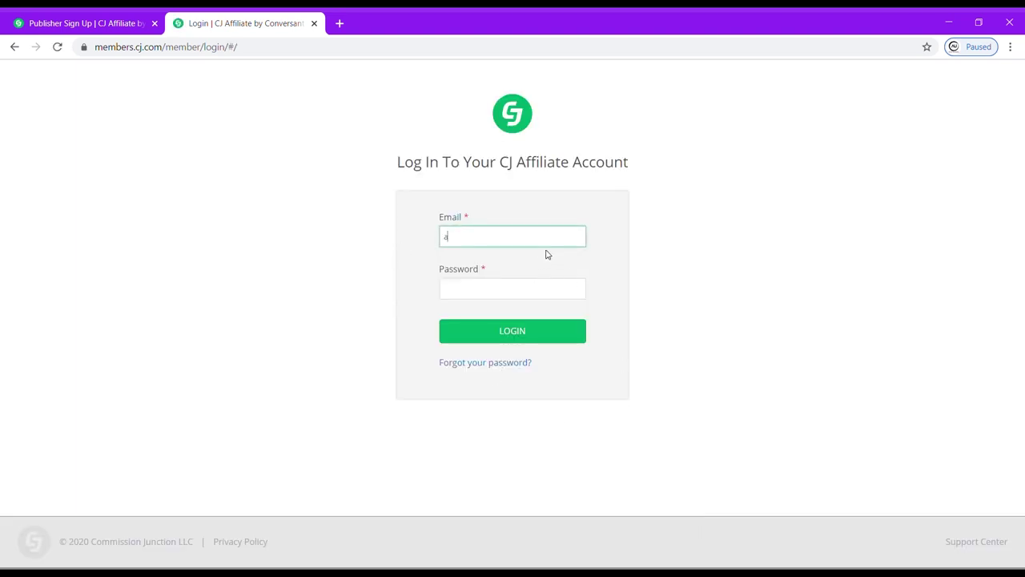
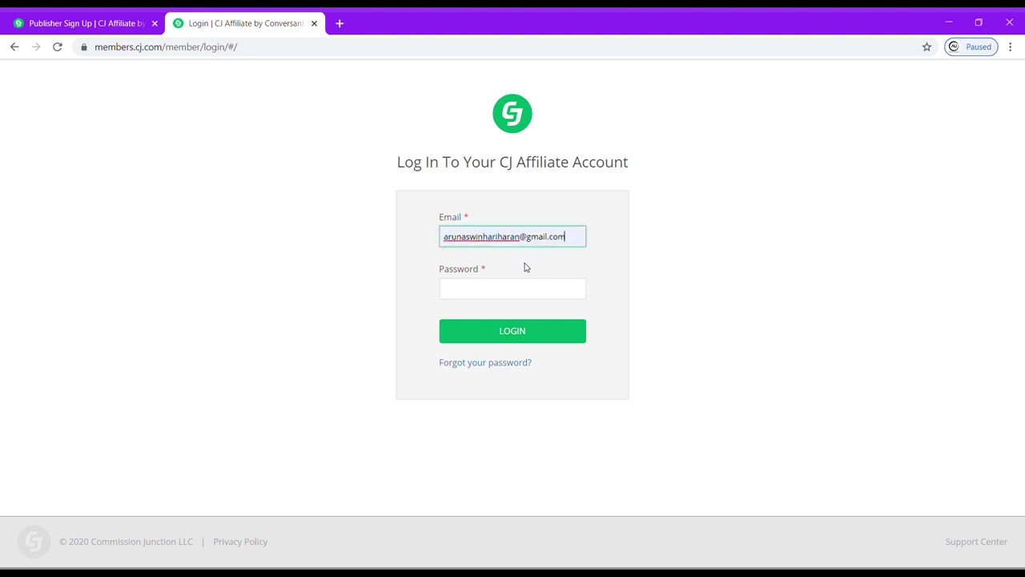
# Log in to CJ Affiliate with the account email and password.
pyautogui.click(503, 292)
pyautogui.write('••')
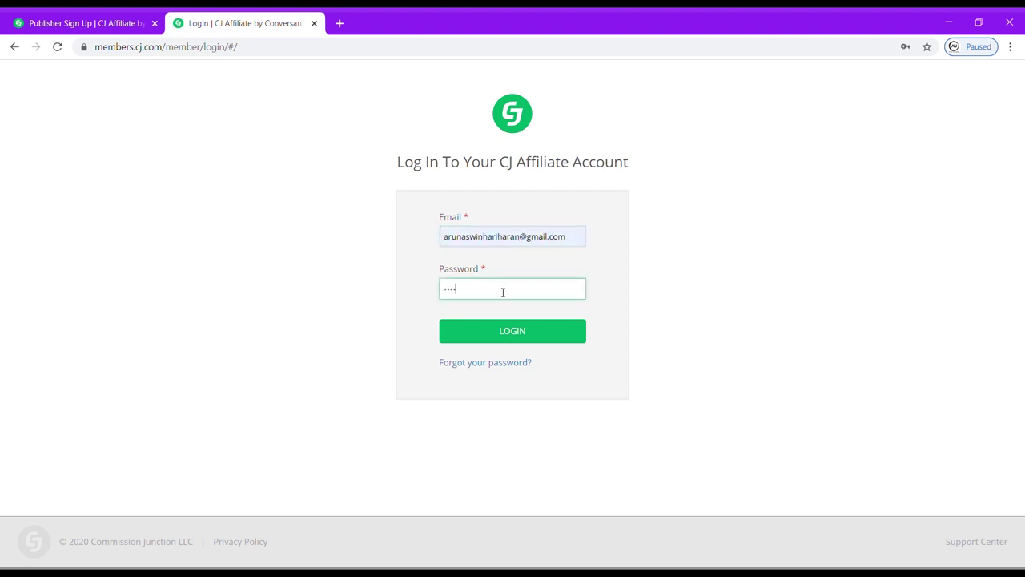
pyautogui.press('Return')
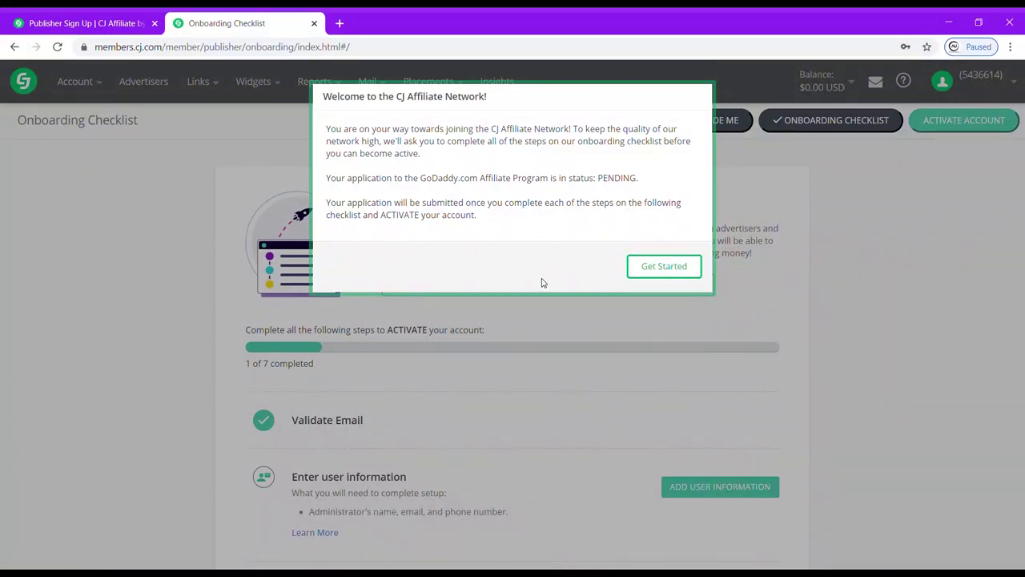
# Dismiss the welcome message, scroll through the Onboarding Checklist, and open Add User Information.
pyautogui.click(656, 271)
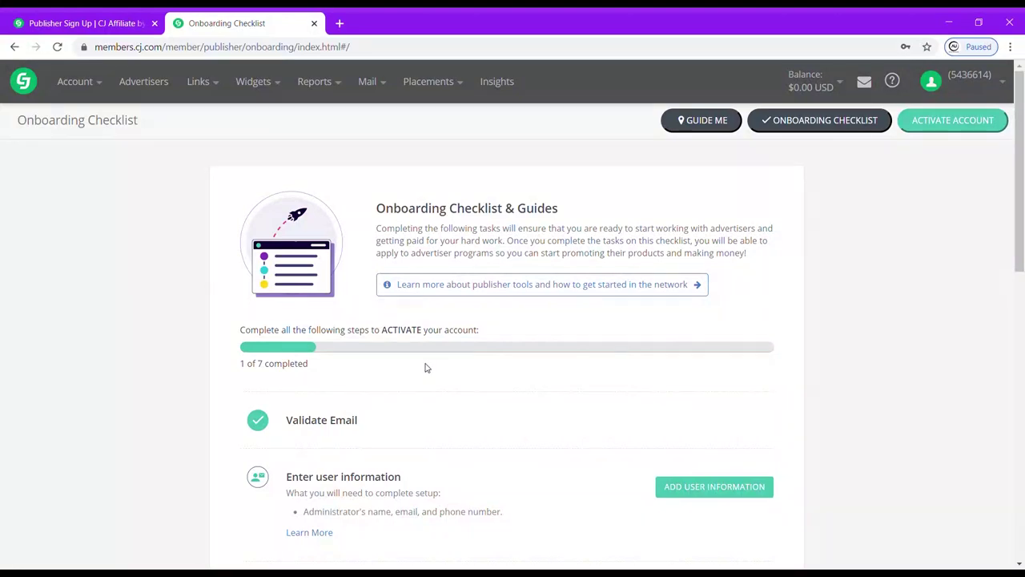
pyautogui.scroll(-3, 426, 368)
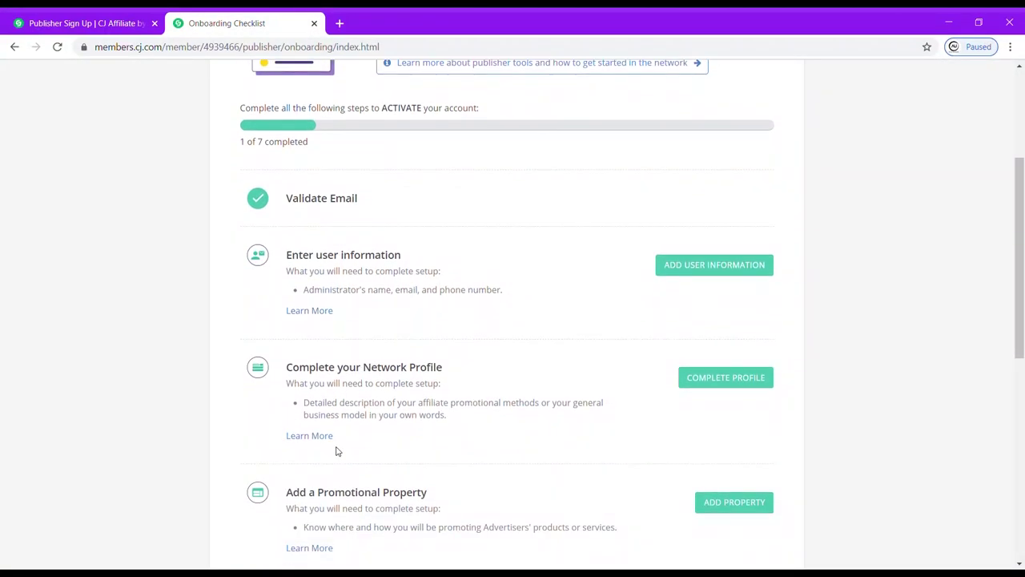
pyautogui.scroll(-1, 407, 416)
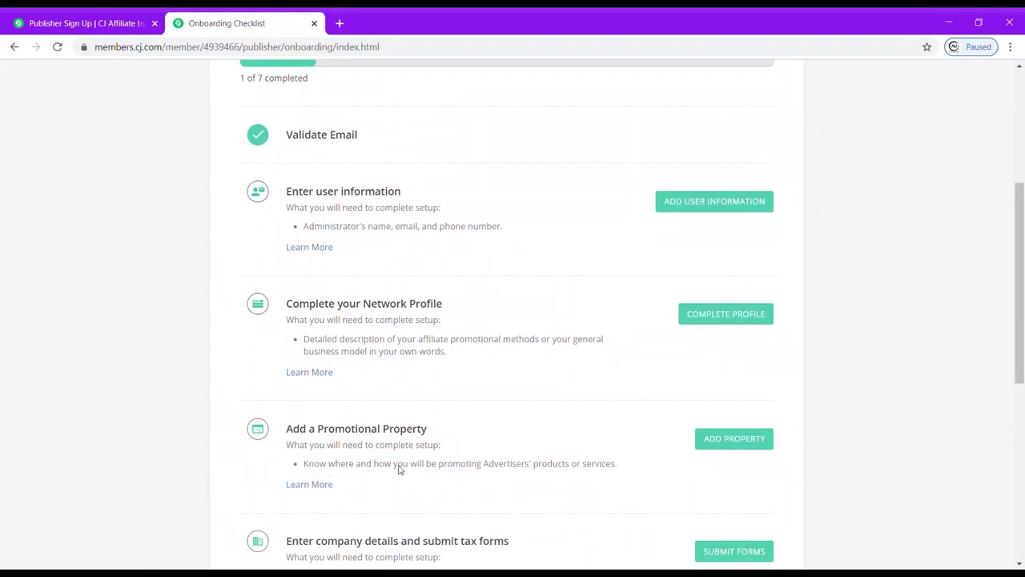
pyautogui.scroll(-3, 379, 460)
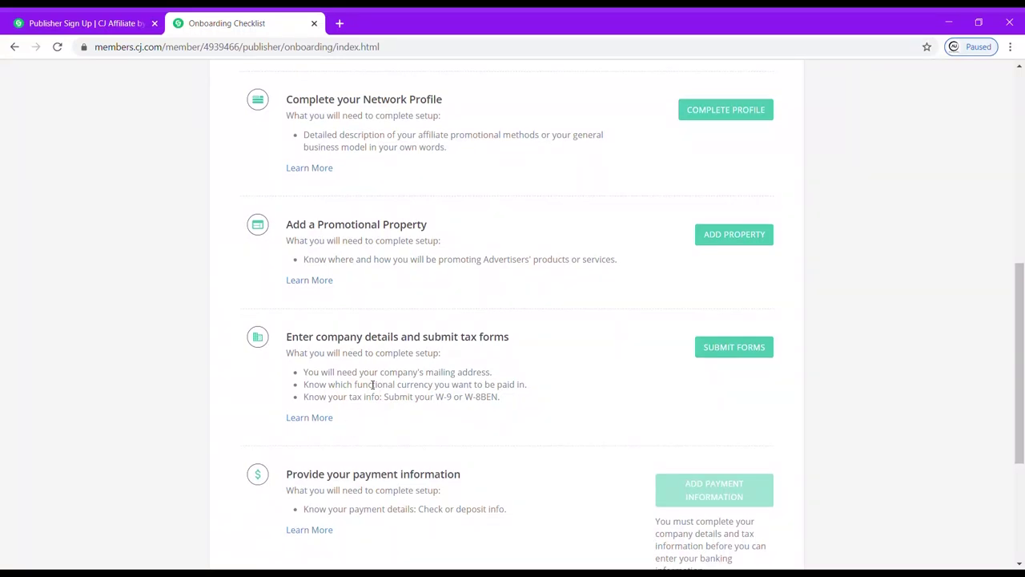
pyautogui.scroll(-2, 372, 385)
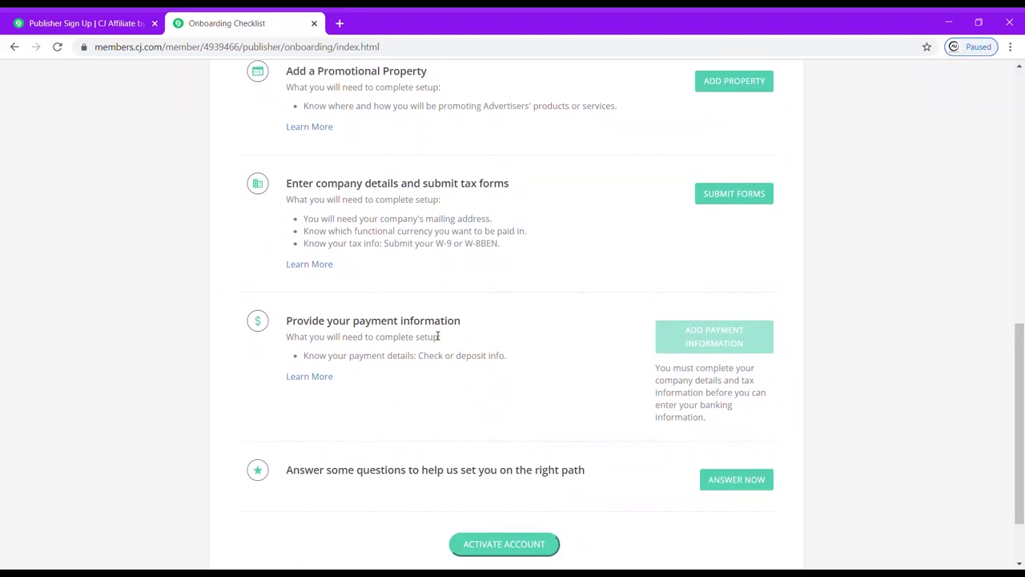
pyautogui.scroll(-1, 451, 386)
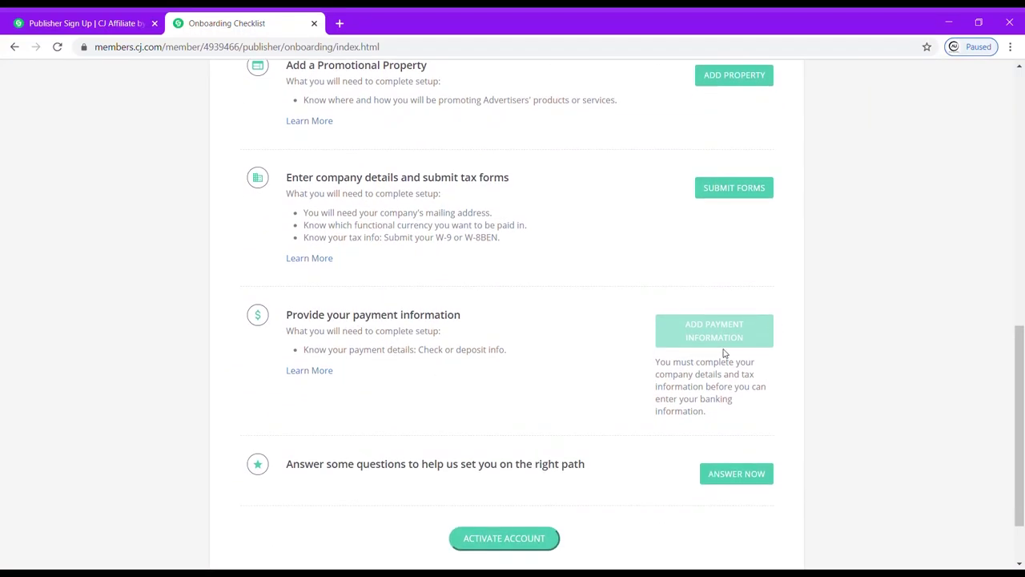
pyautogui.scroll(-1, 673, 399)
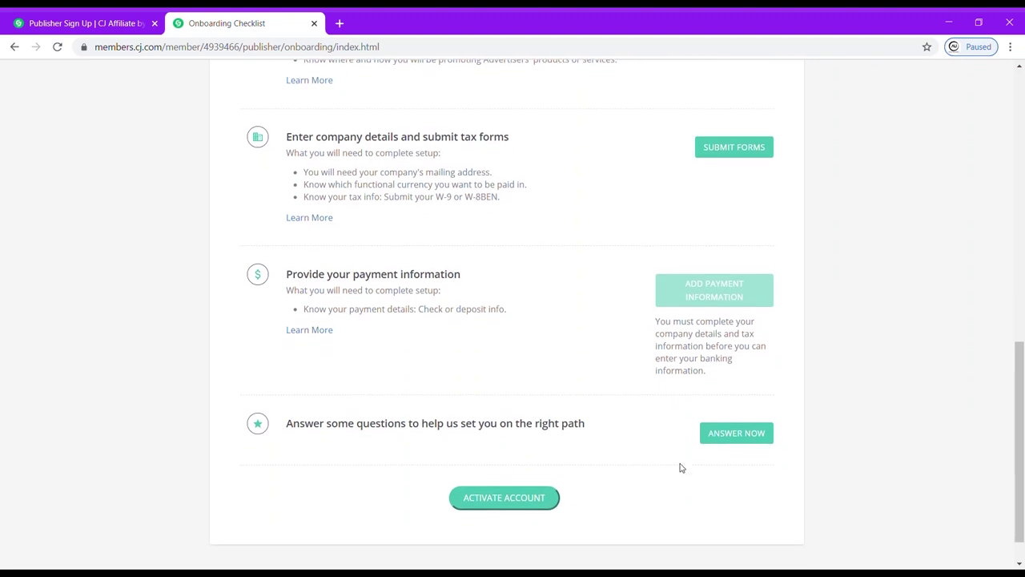
pyautogui.scroll(10, 670, 315)
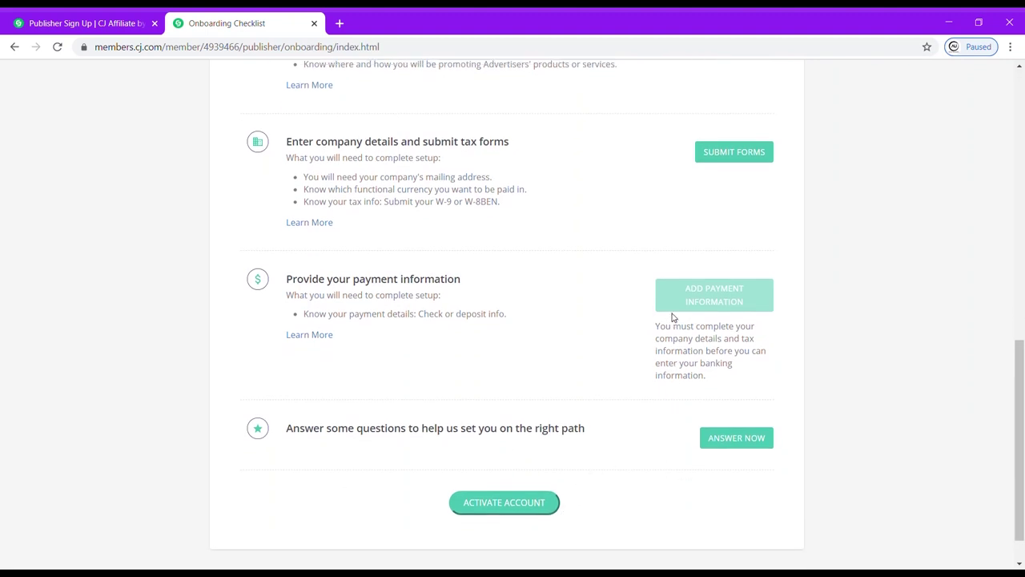
pyautogui.click(759, 368)
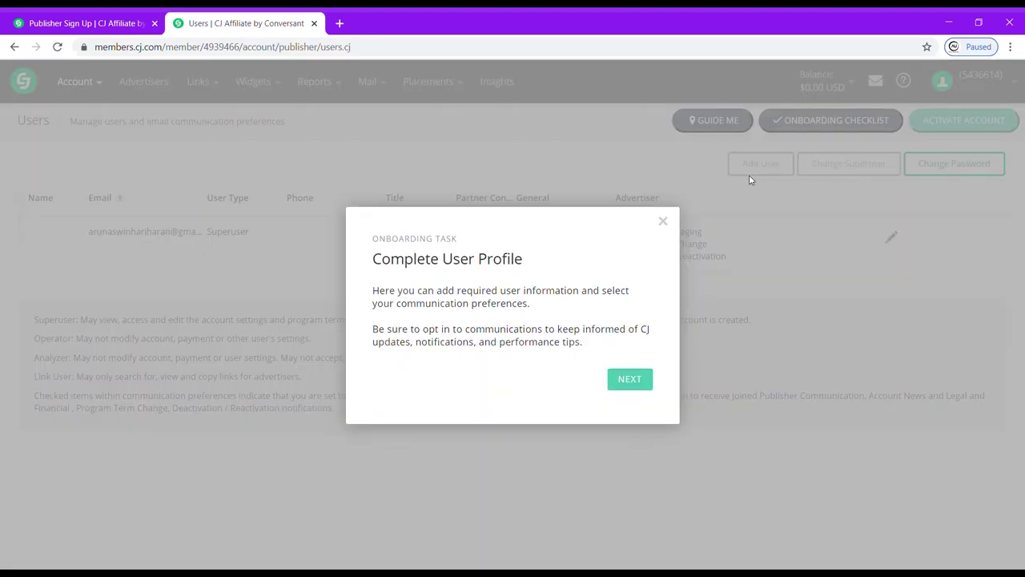
# Dismiss the profile tips and Well Done message, then unlock the superuser's details with the password.
pyautogui.click(632, 387)
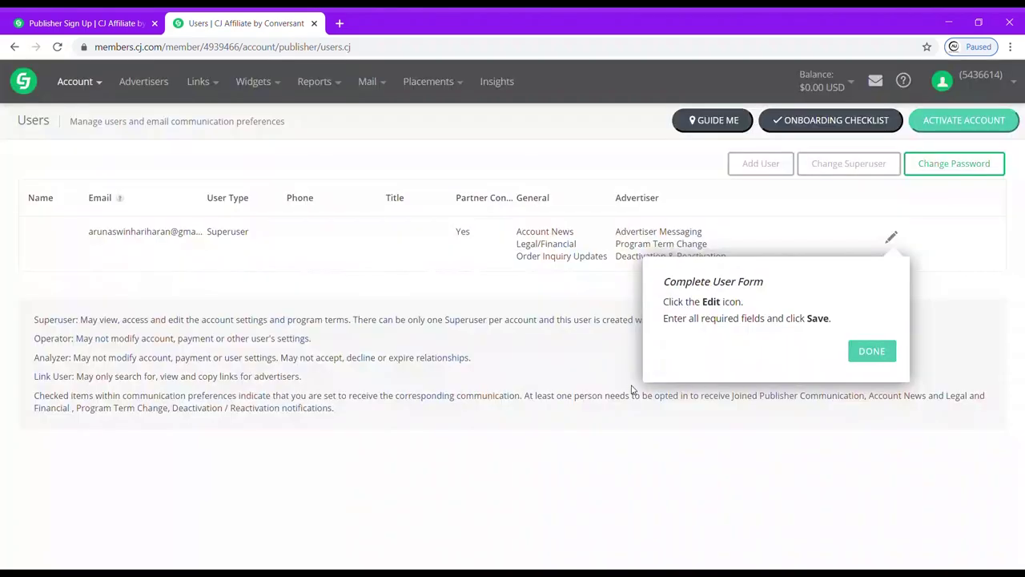
pyautogui.click(868, 352)
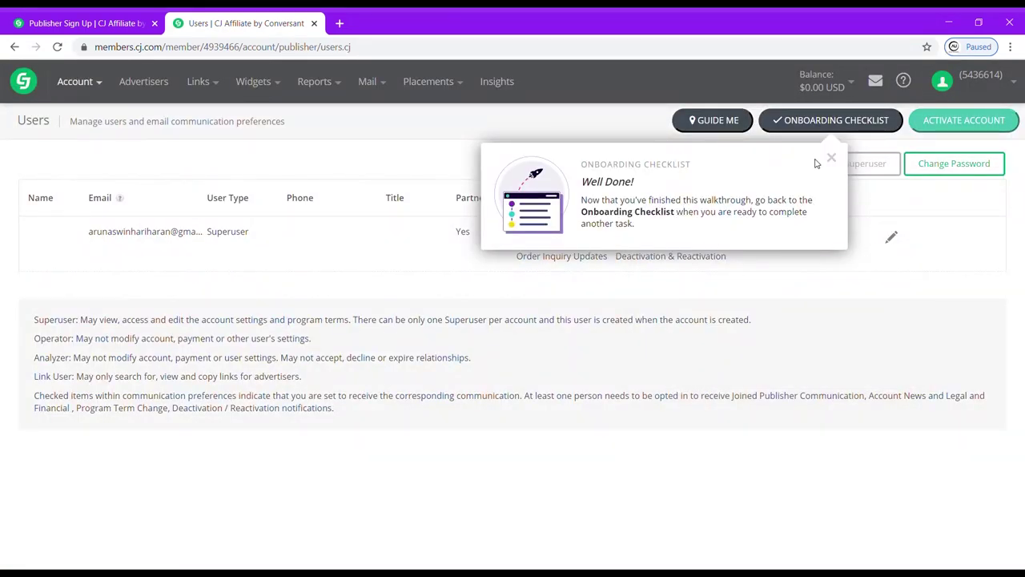
pyautogui.click(832, 159)
pyautogui.click(833, 159)
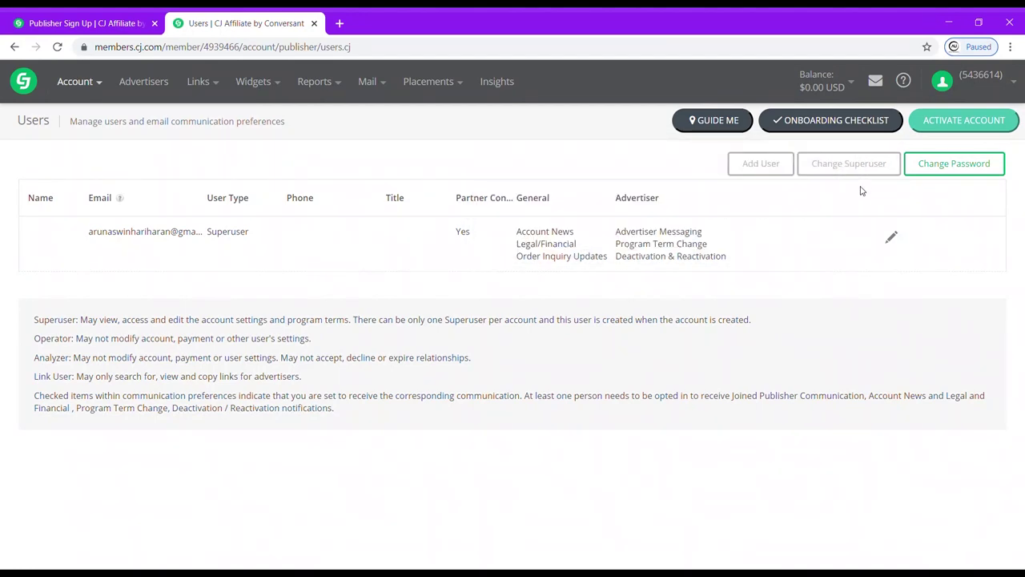
pyautogui.click(891, 238)
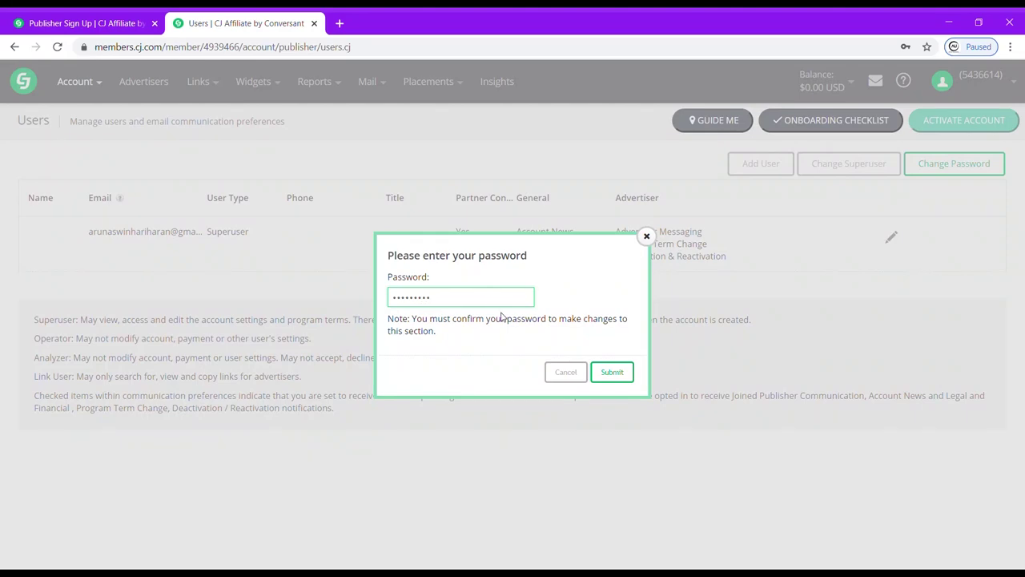
pyautogui.click(601, 381)
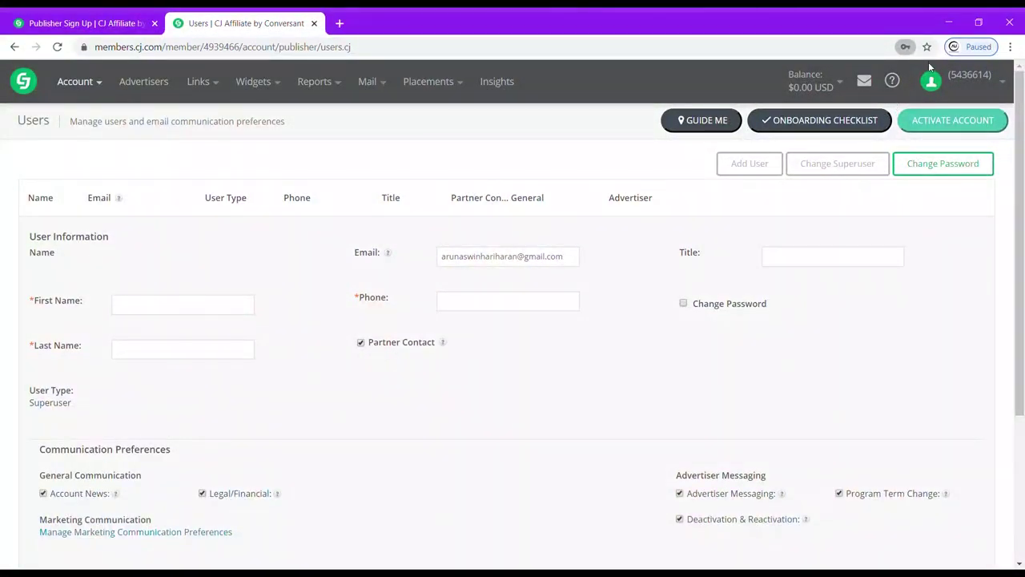
# Autofill the first and last name, drop the phone's leading zero, add title Aqube, and save.
pyautogui.click(164, 305)
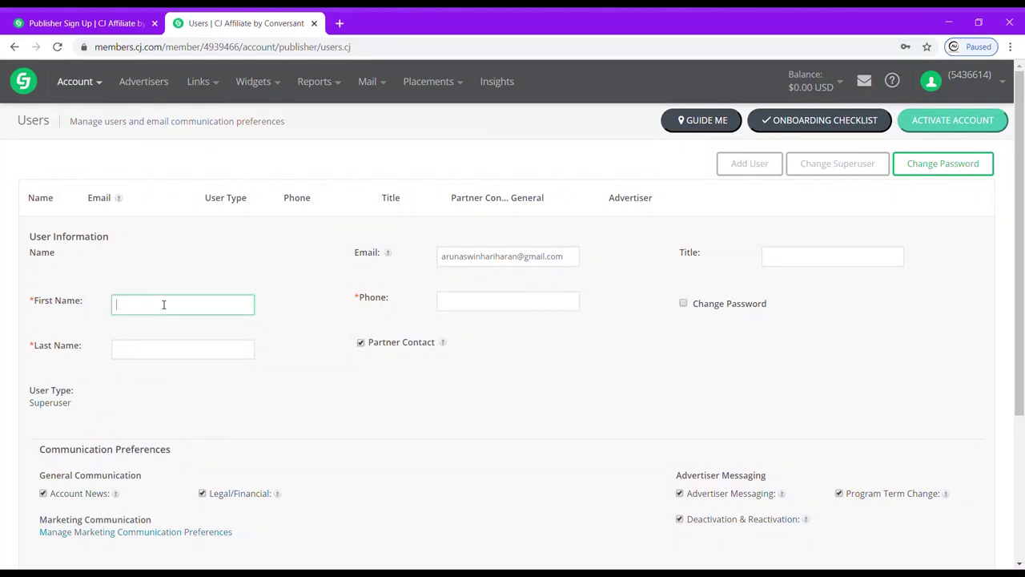
pyautogui.click(147, 342)
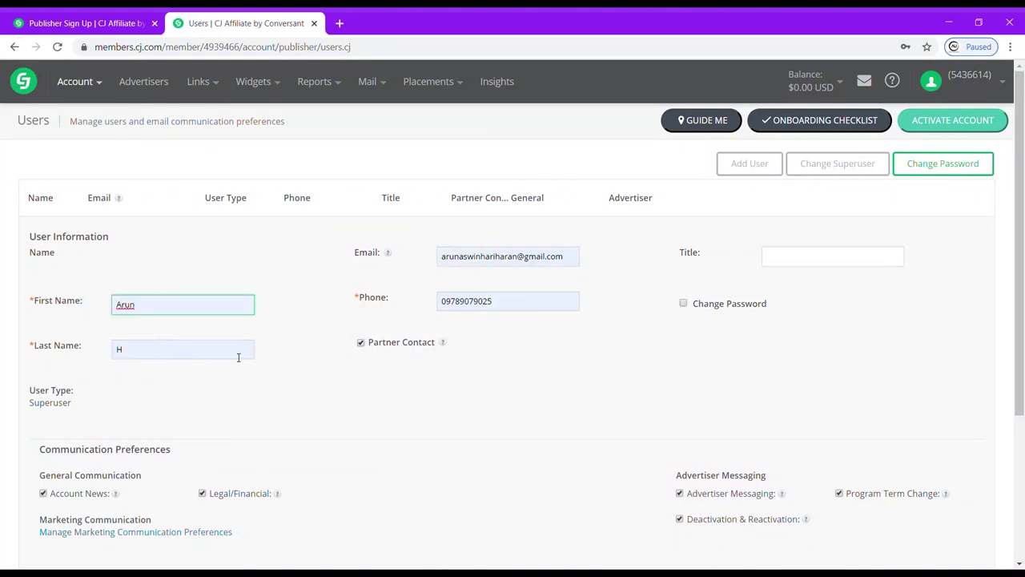
pyautogui.click(454, 303)
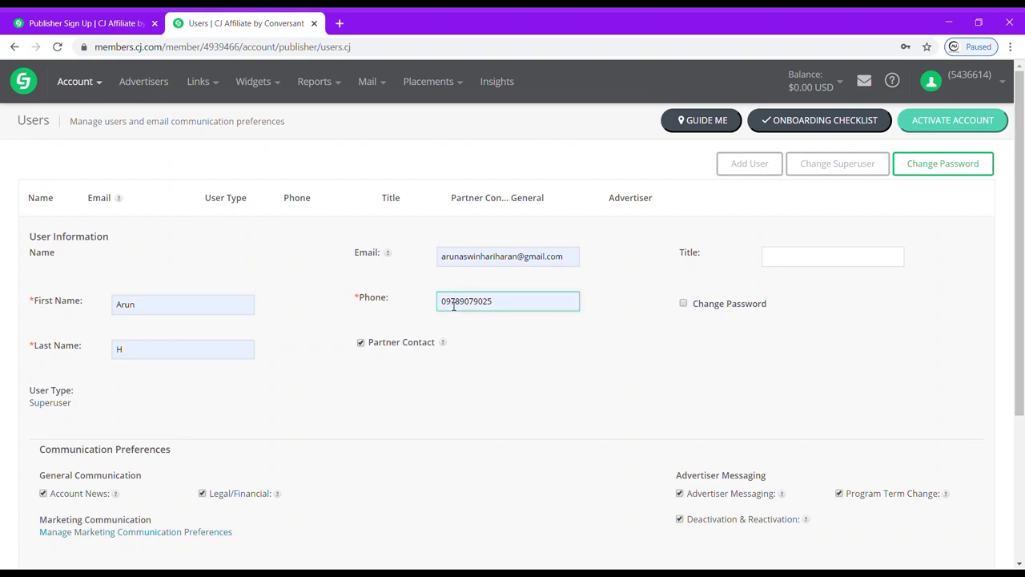
pyautogui.press('Home')
pyautogui.press('Delete')
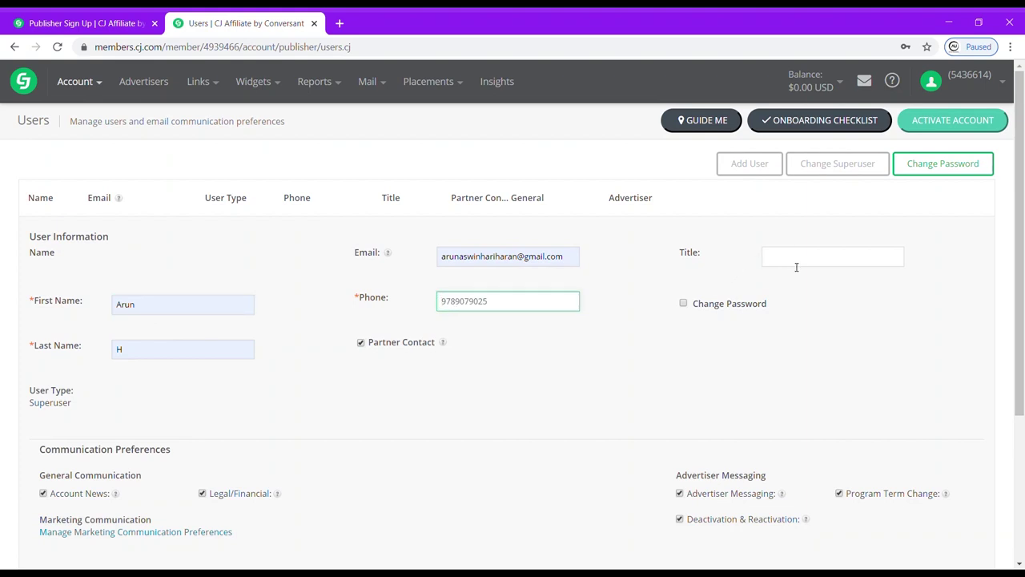
pyautogui.click(796, 266)
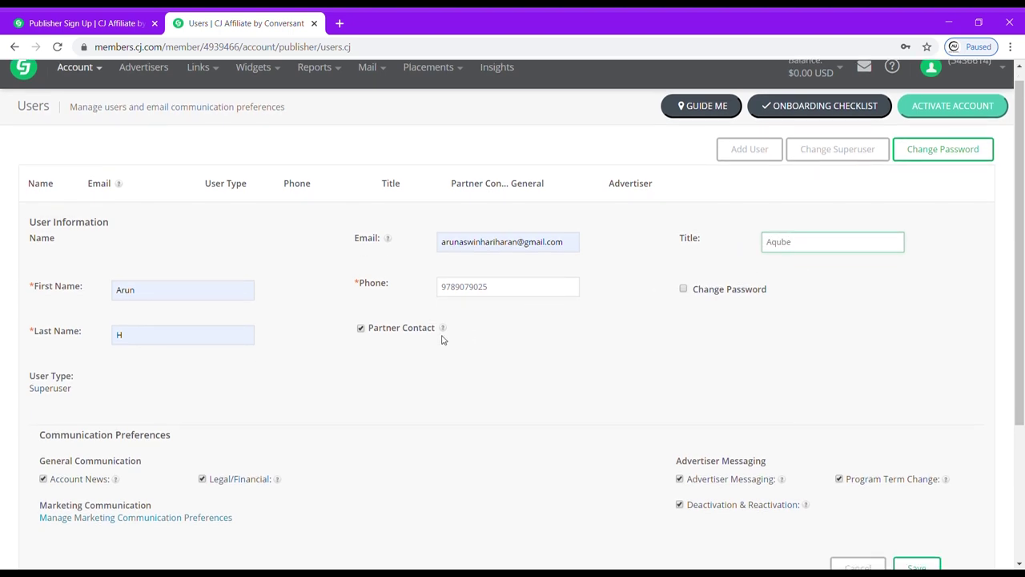
pyautogui.scroll(-1, 438, 342)
pyautogui.scroll(-2, 241, 404)
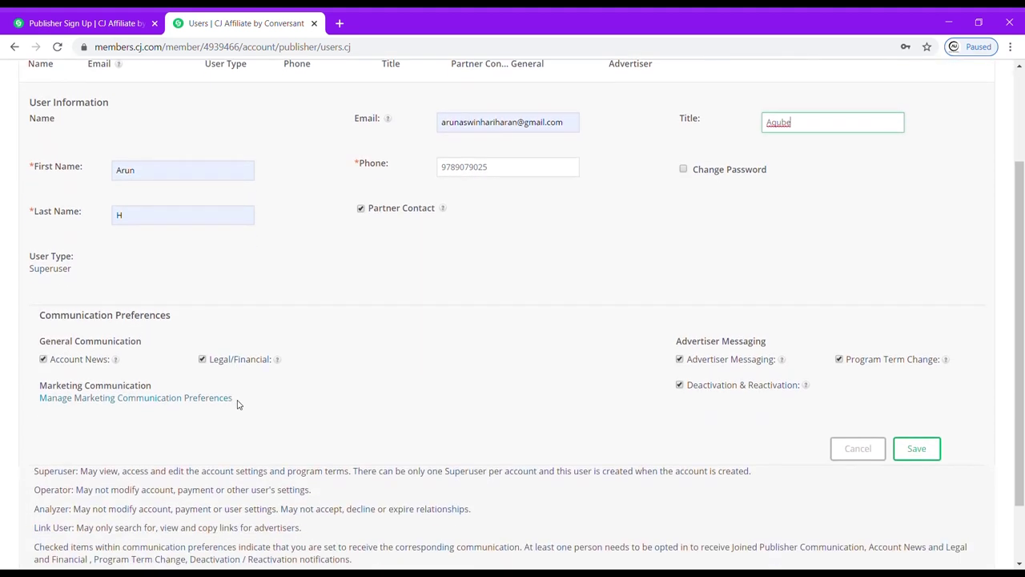
pyautogui.click(916, 396)
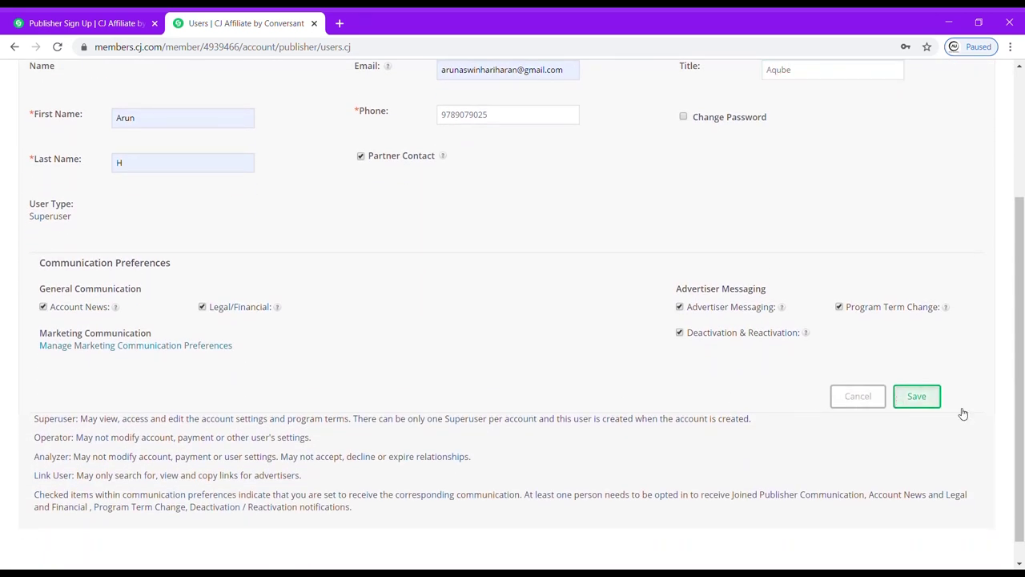
pyautogui.click(834, 121)
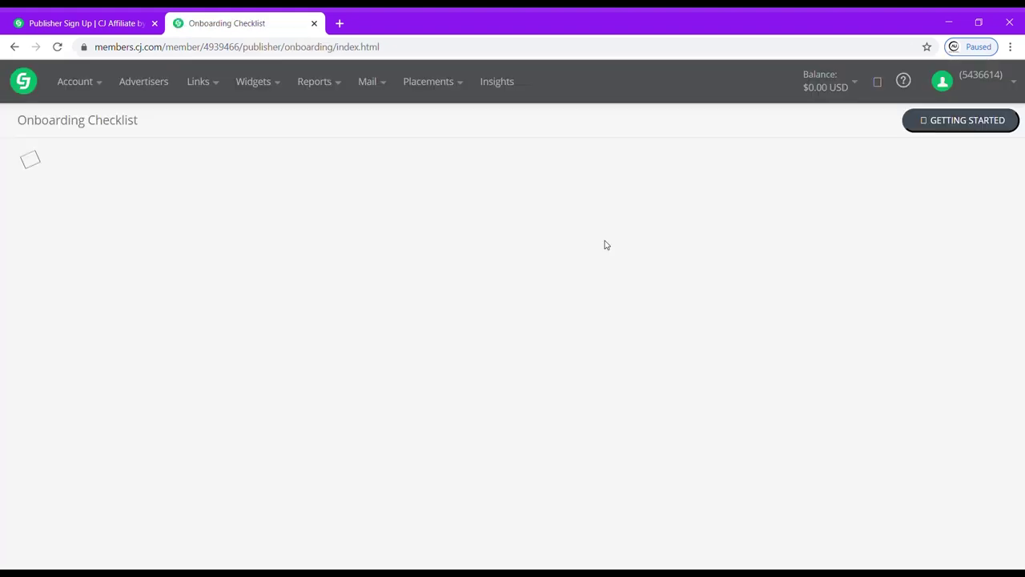
# Scroll the 2-of-7 checklist and choose Complete Profile under Complete your Network Profile.
pyautogui.scroll(-3, 606, 245)
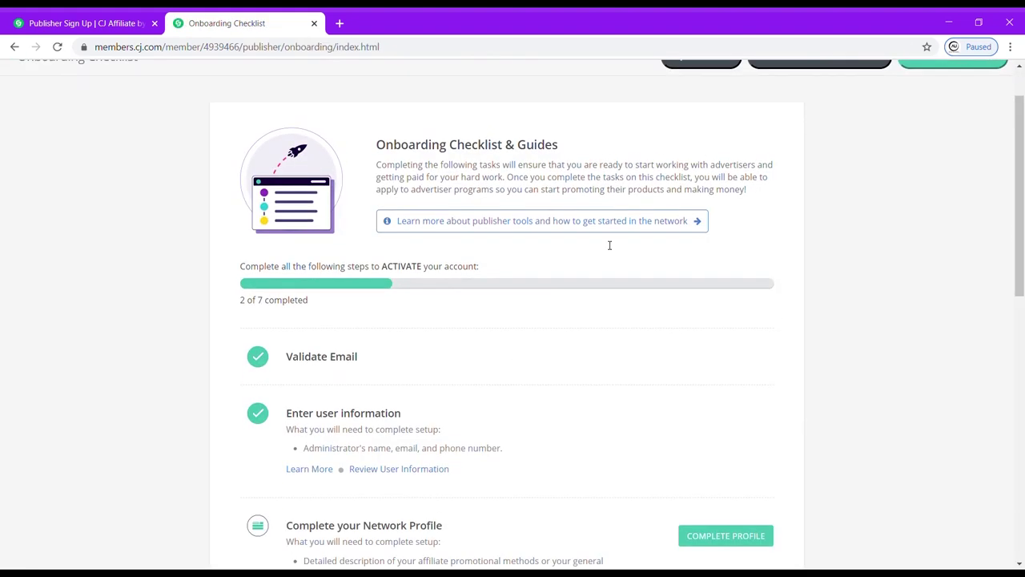
pyautogui.scroll(-2, 331, 371)
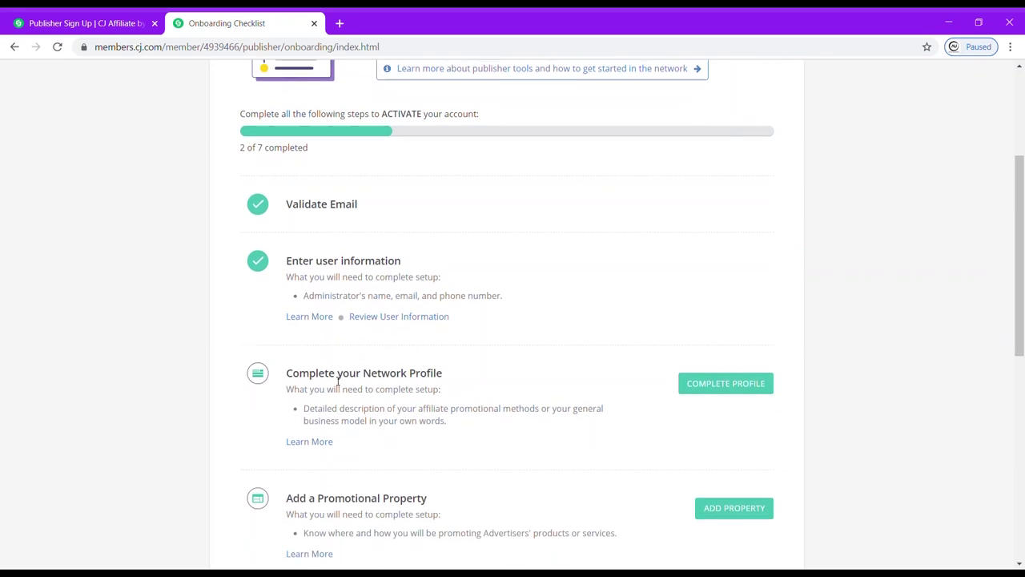
pyautogui.click(734, 388)
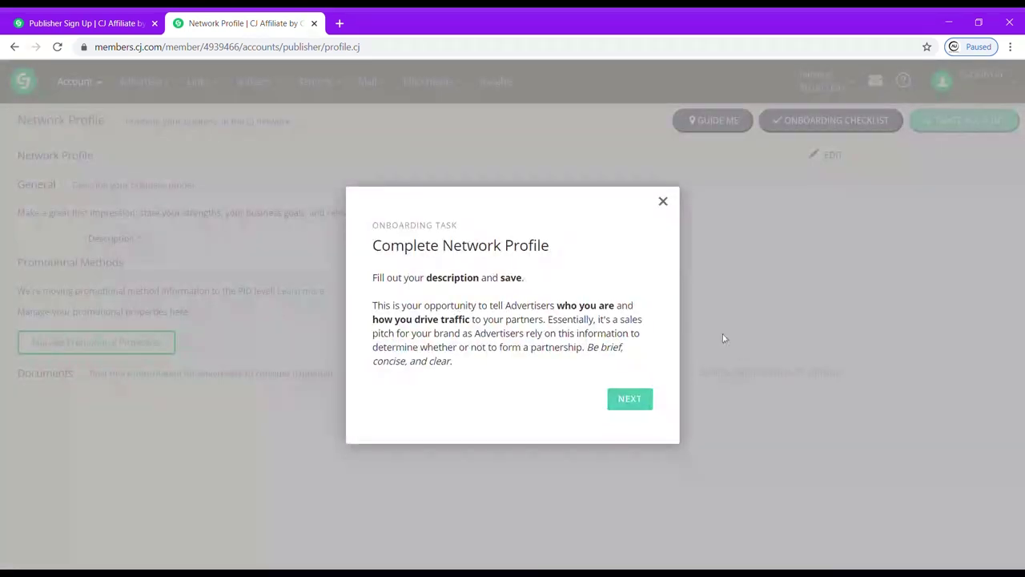
# Write and save a 257-character General Description covering the blog, YouTube channel and social followers.
pyautogui.click(643, 408)
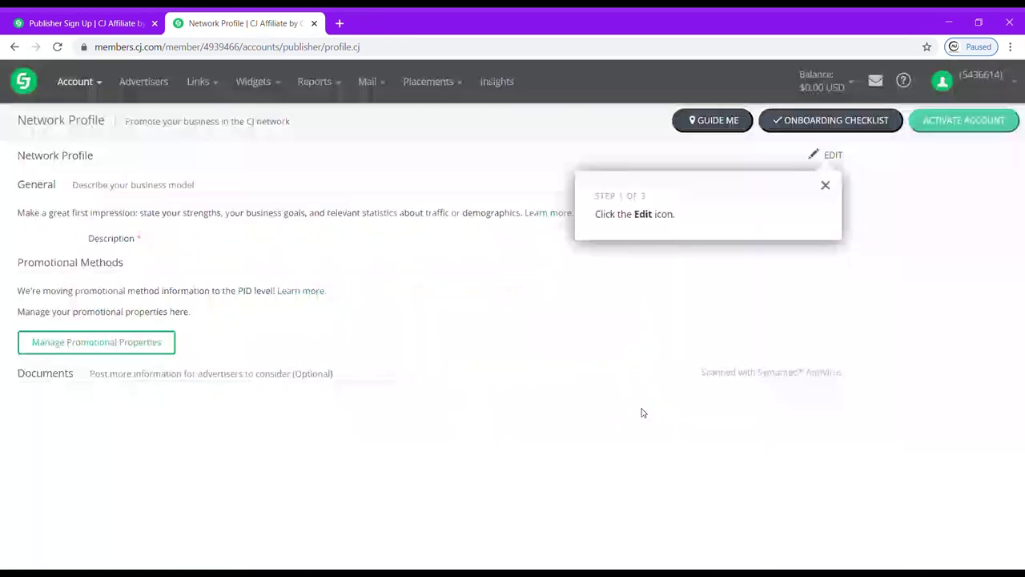
pyautogui.click(829, 189)
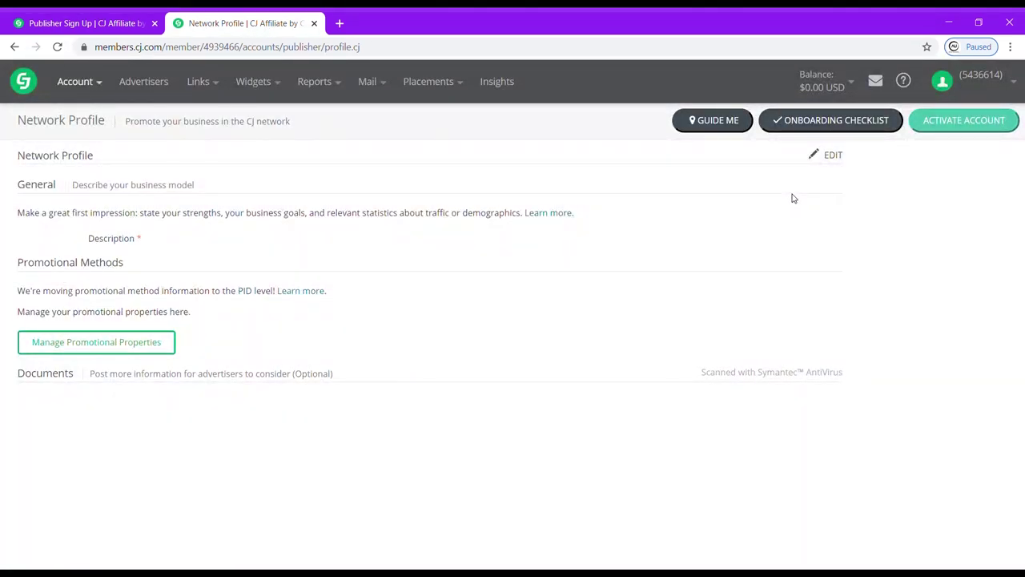
pyautogui.click(828, 156)
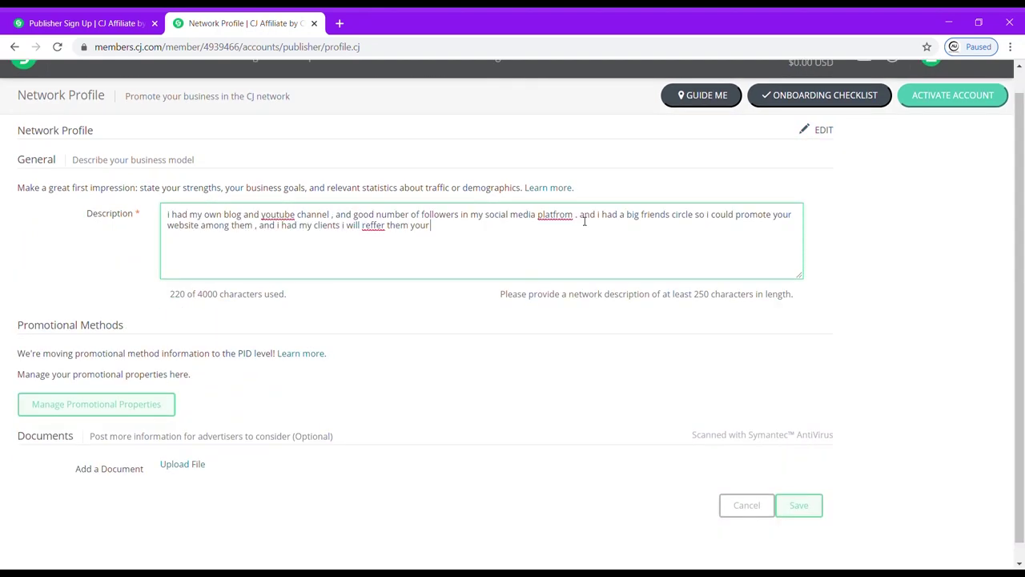
pyautogui.write('website among them , and i had my clients i will reffer them your website ,')
pyautogui.write(' tso really i will be useful.')
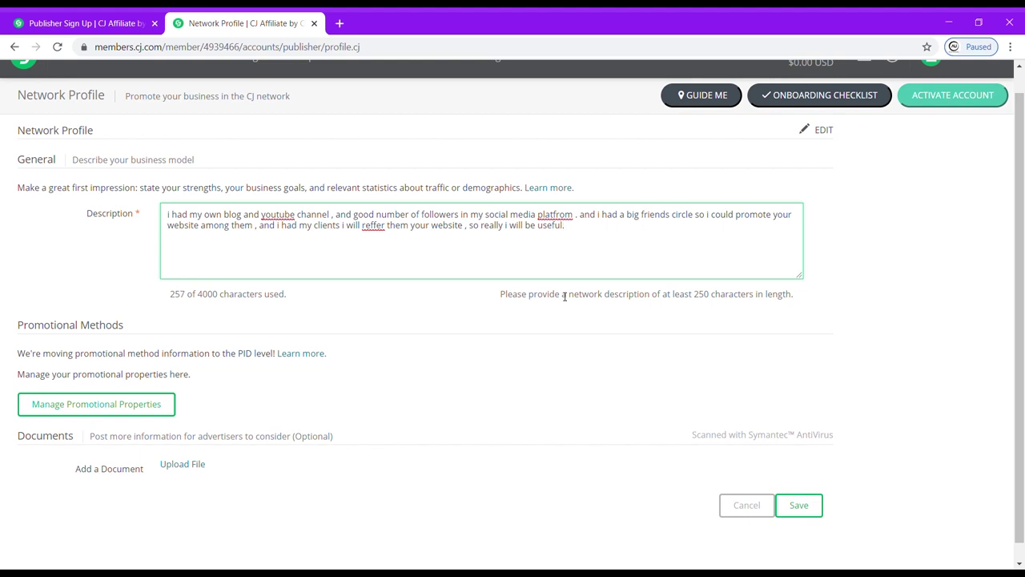
pyautogui.scroll(-1, 564, 296)
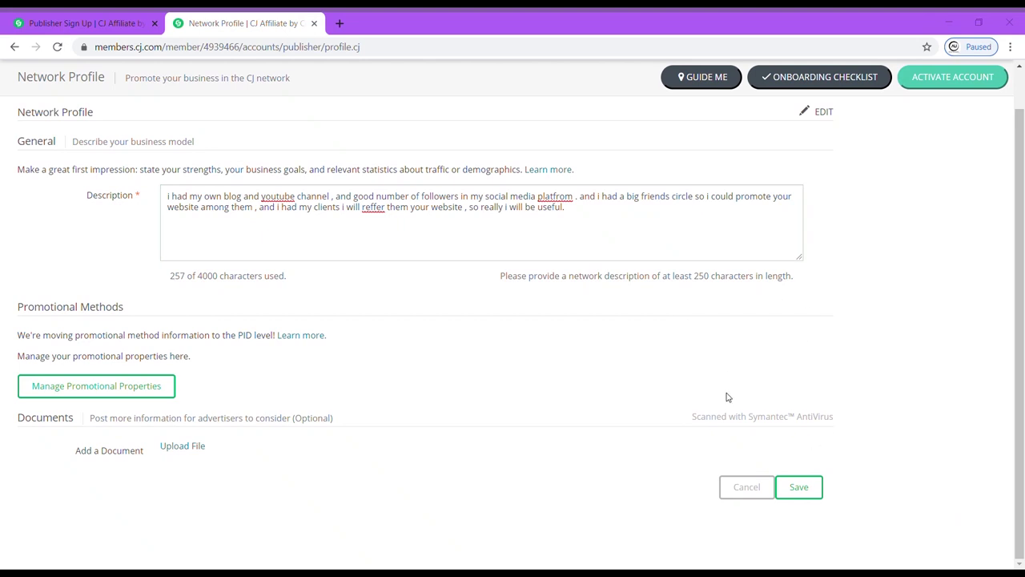
pyautogui.click(805, 485)
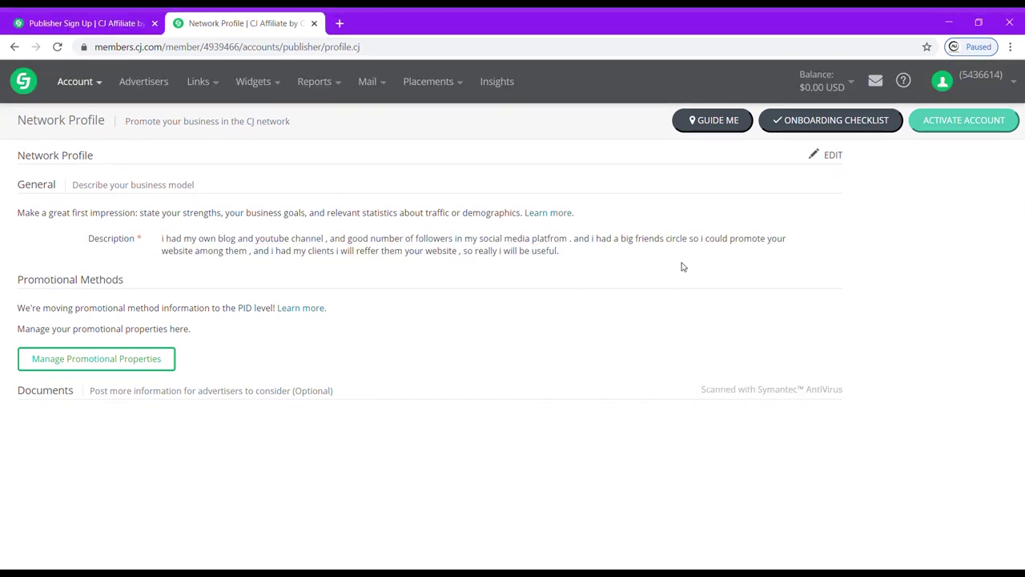
pyautogui.click(155, 360)
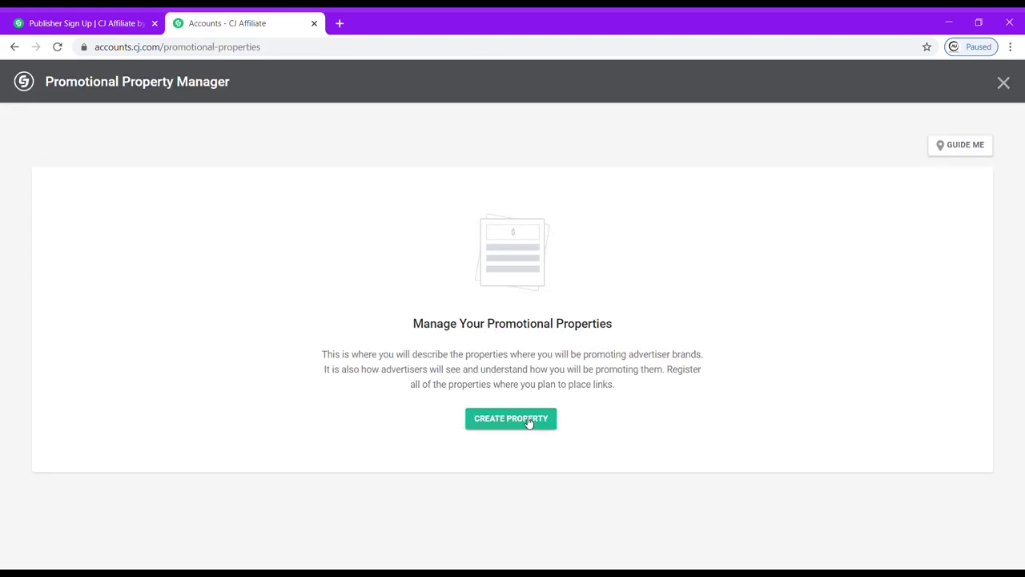
# Create a new promotional property and choose Website as its type.
pyautogui.click(525, 422)
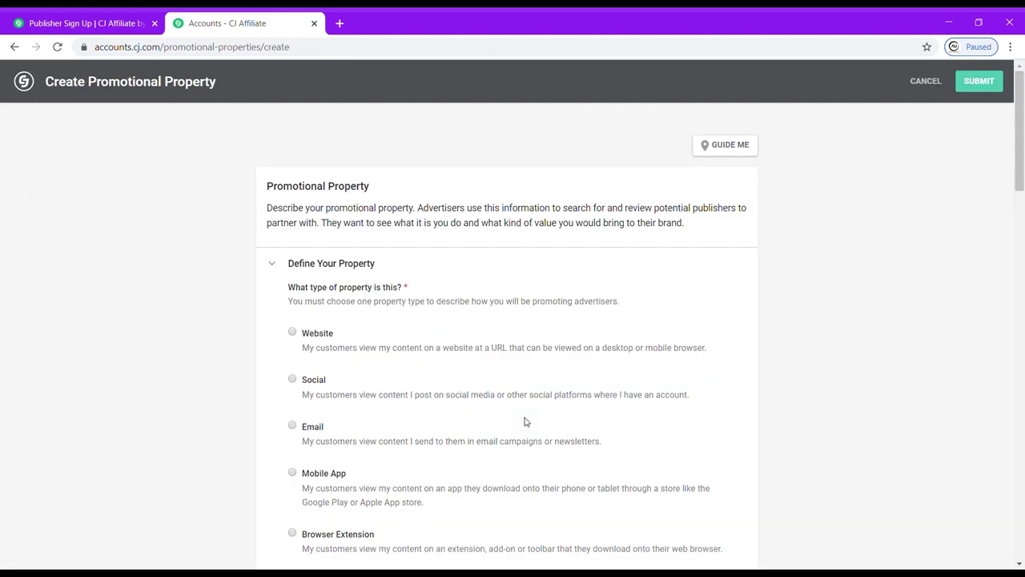
pyautogui.scroll(-1, 460, 411)
pyautogui.scroll(1, 377, 201)
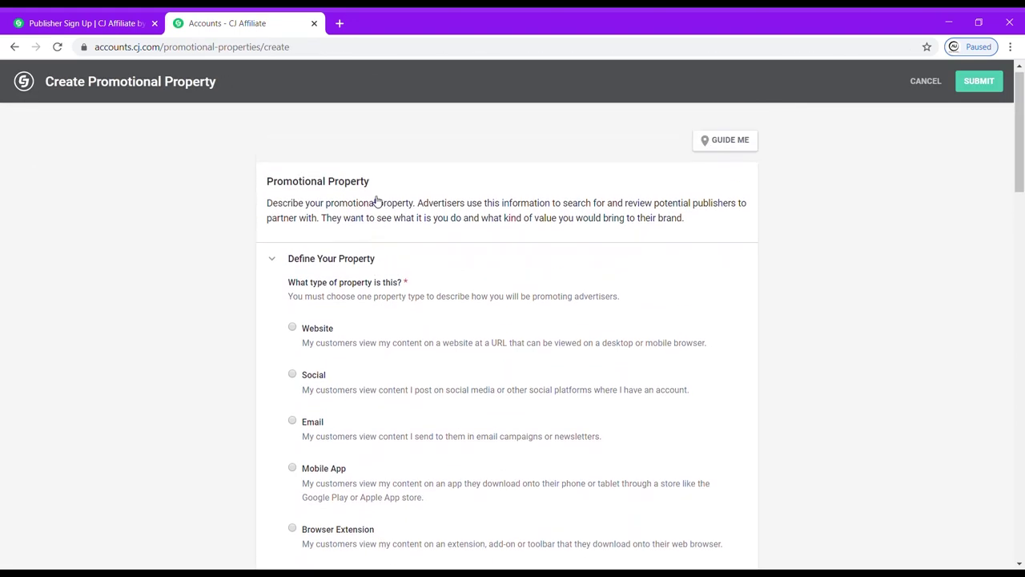
pyautogui.scroll(-1, 337, 271)
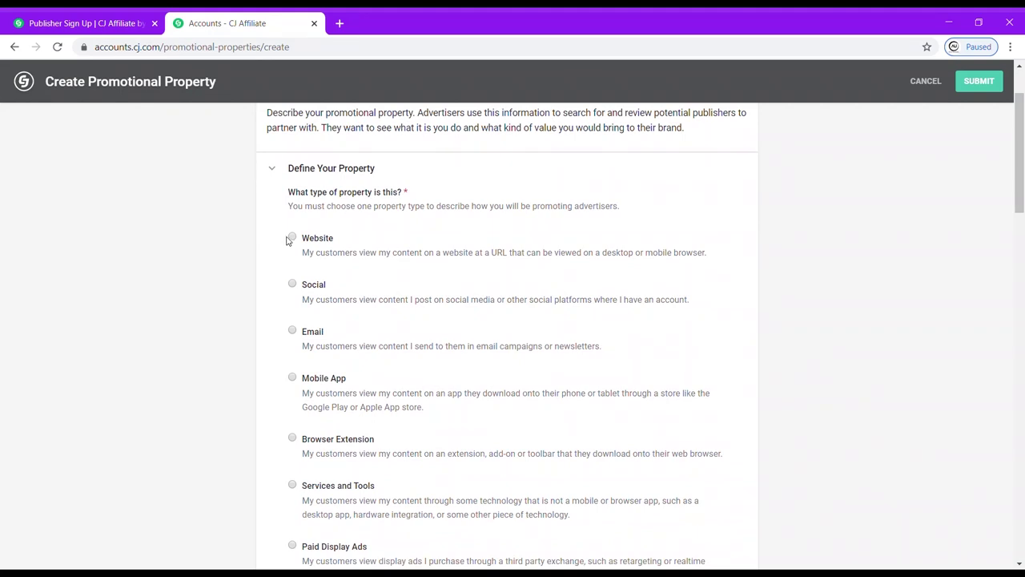
pyautogui.click(292, 237)
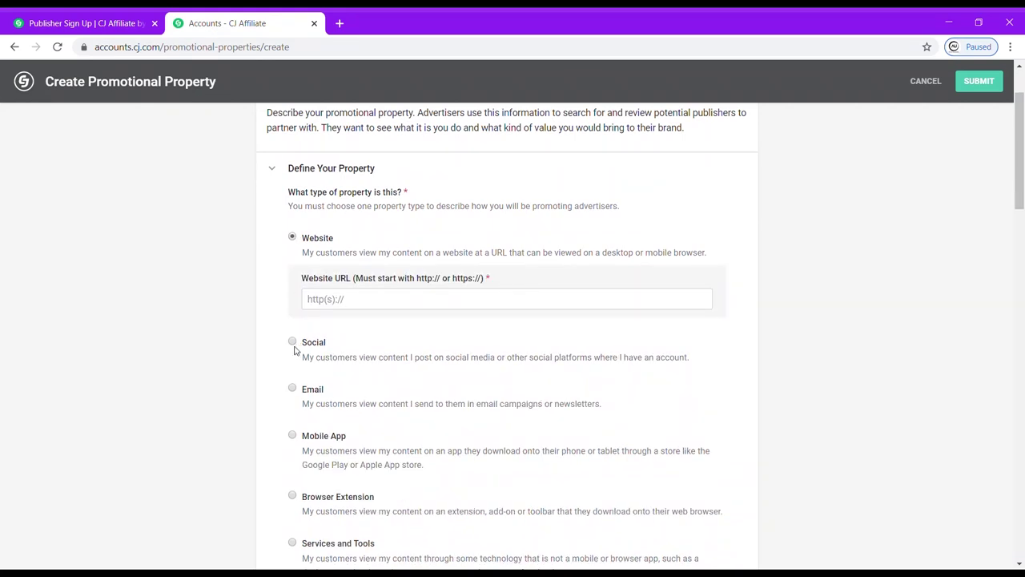
pyautogui.scroll(-1, 298, 379)
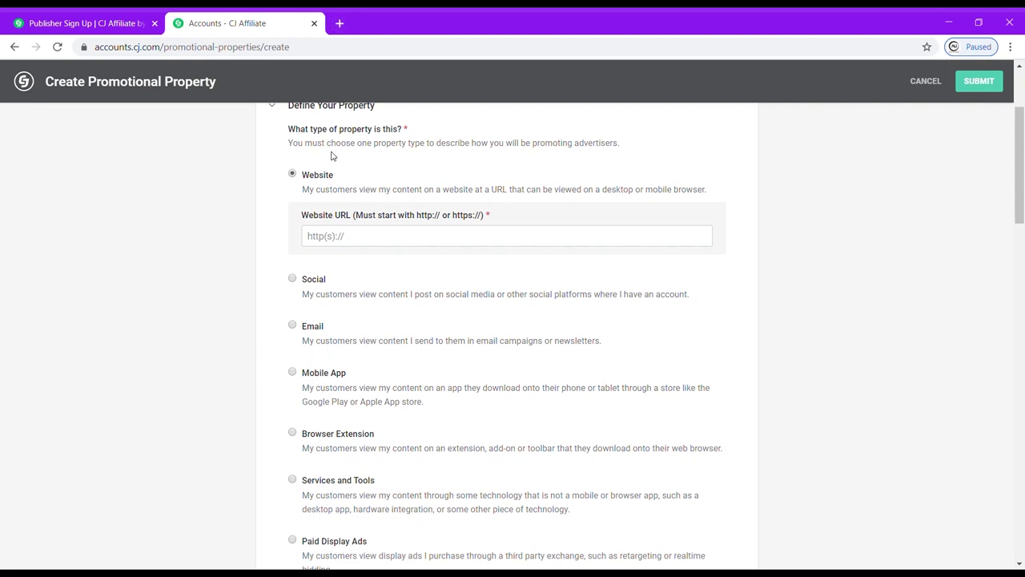
pyautogui.click(339, 23)
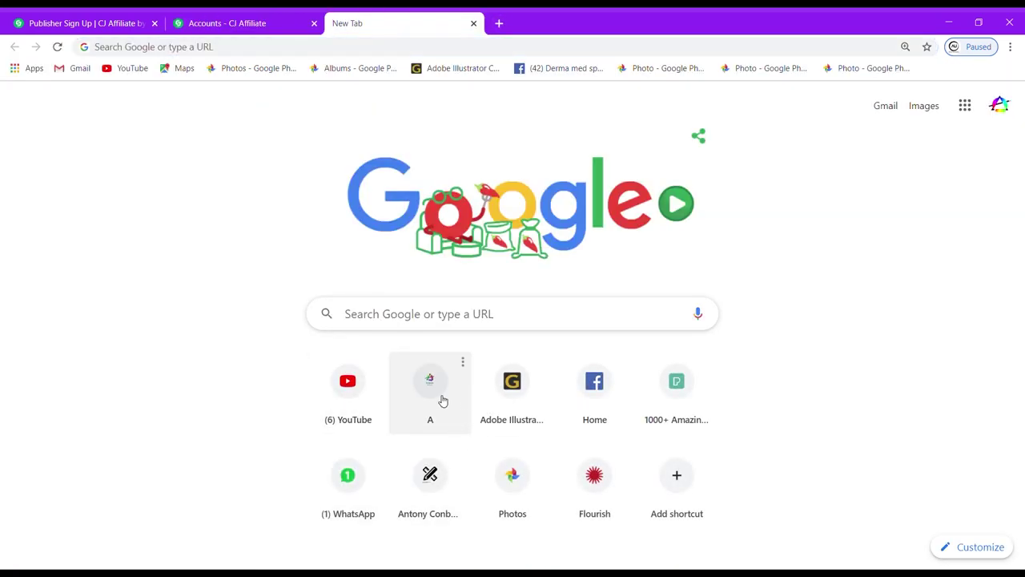
pyautogui.click(442, 400)
pyautogui.click(237, 49)
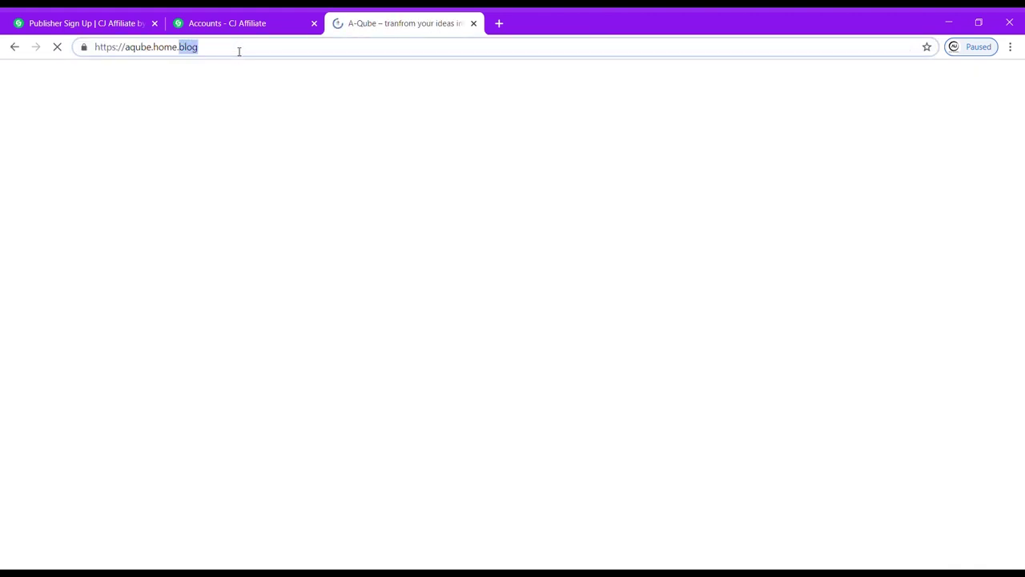
pyautogui.hotkey('ctrl', 'a')
pyautogui.hotkey('ctrl', 'c')
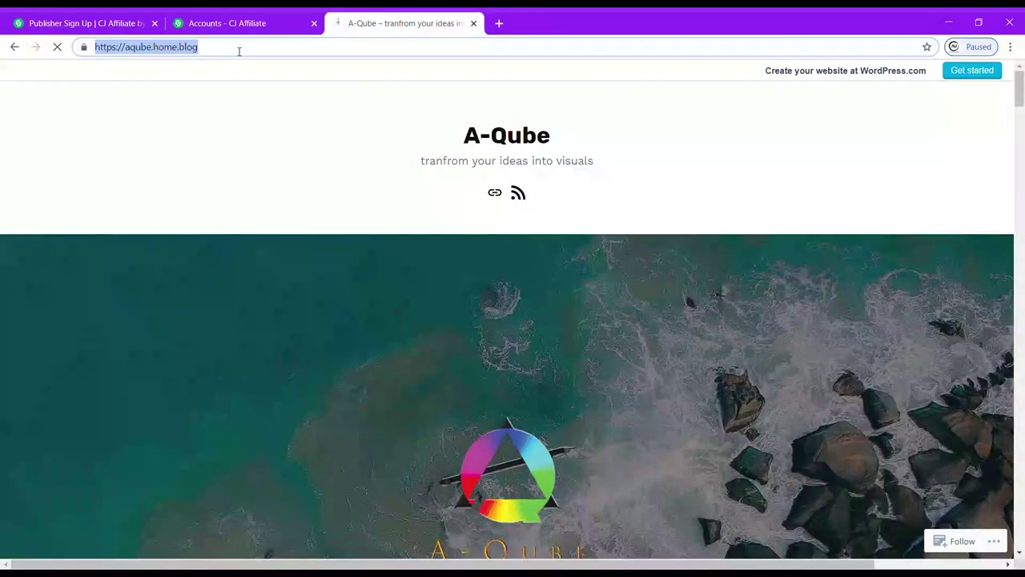
pyautogui.click(201, 22)
pyautogui.click(423, 236)
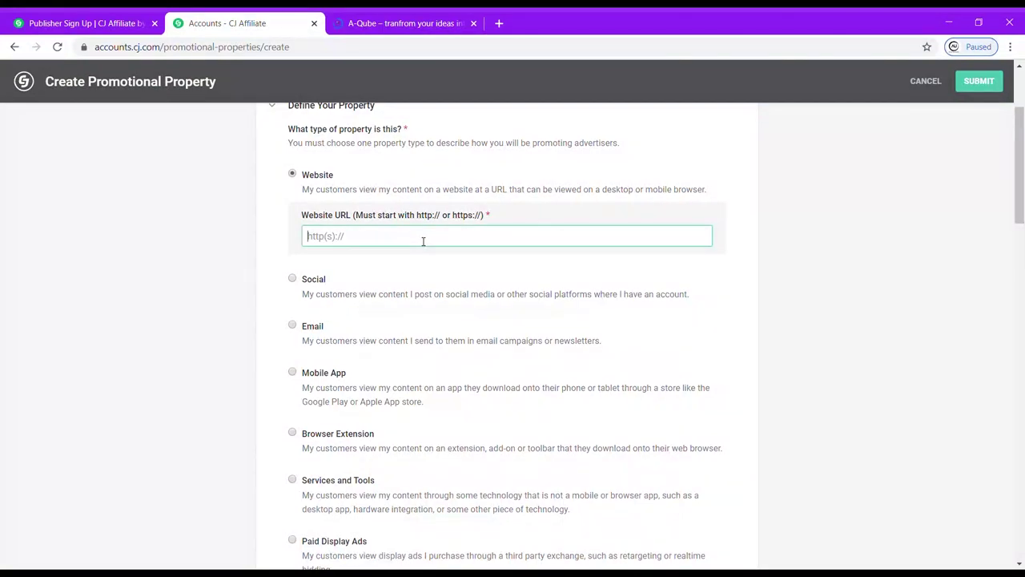
pyautogui.hotkey('ctrl', 'v')
pyautogui.scroll(-1, 422, 240)
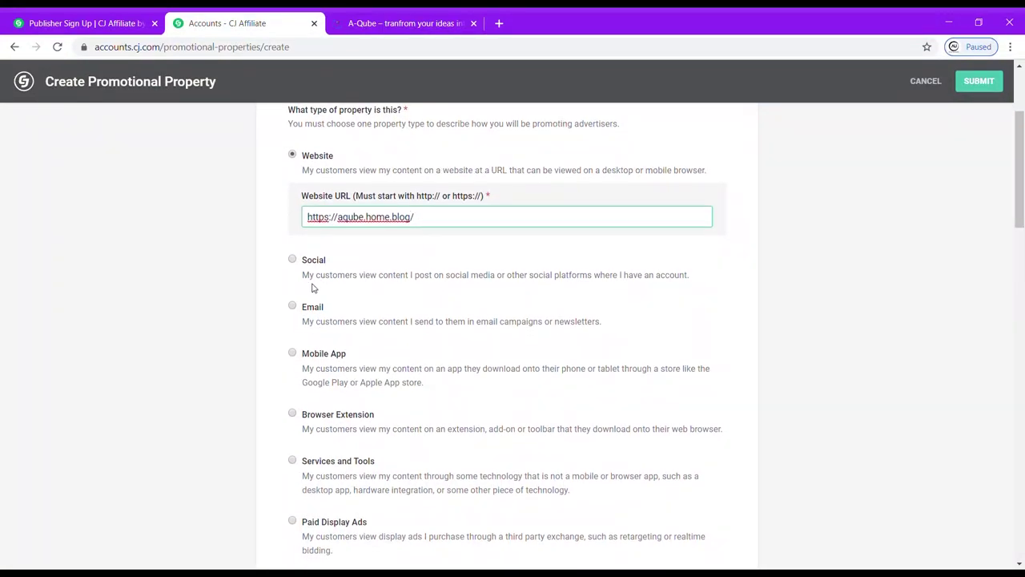
# Switch the property type to Social with Facebook as the platform.
pyautogui.click(293, 260)
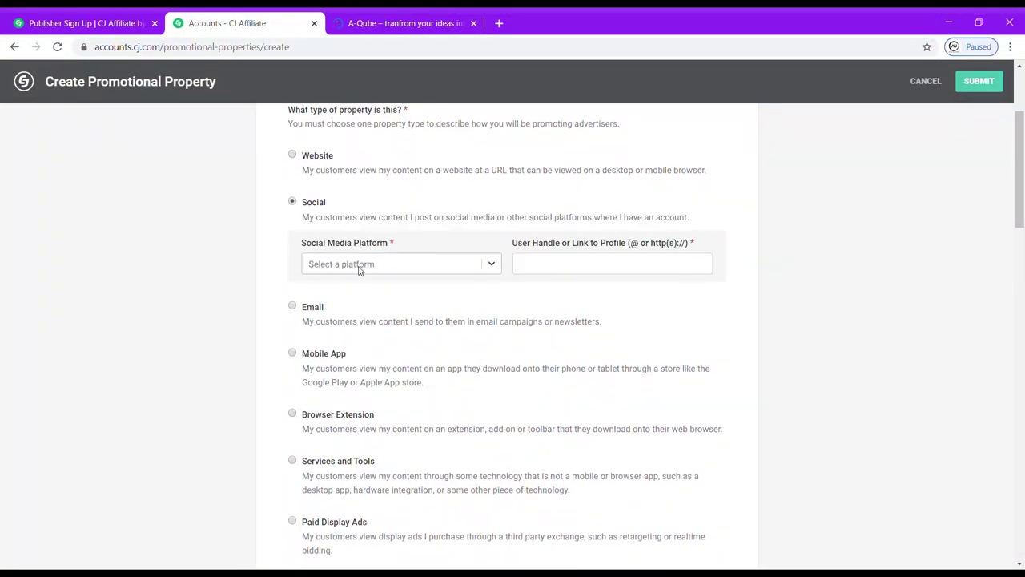
pyautogui.click(472, 267)
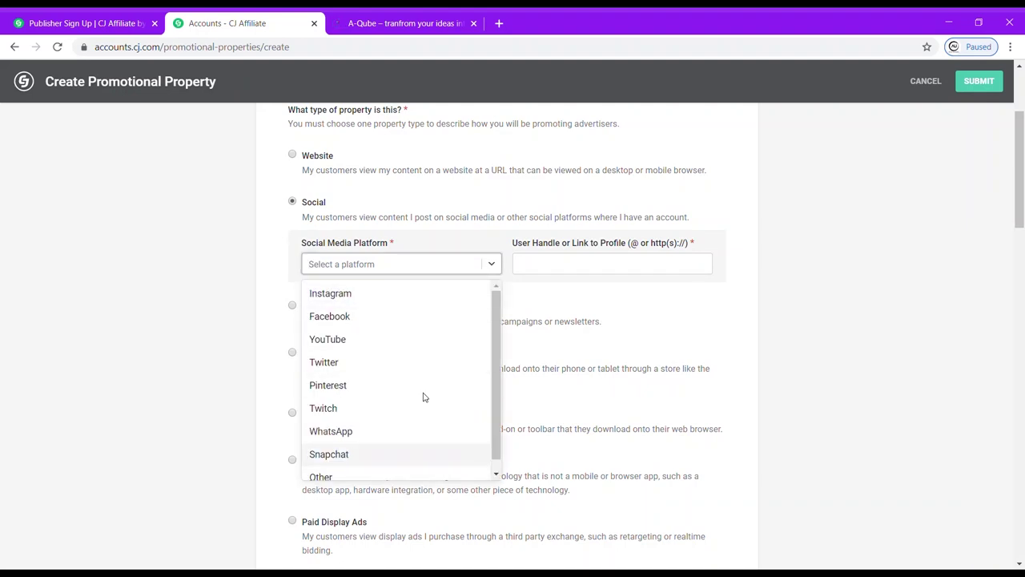
pyautogui.click(377, 318)
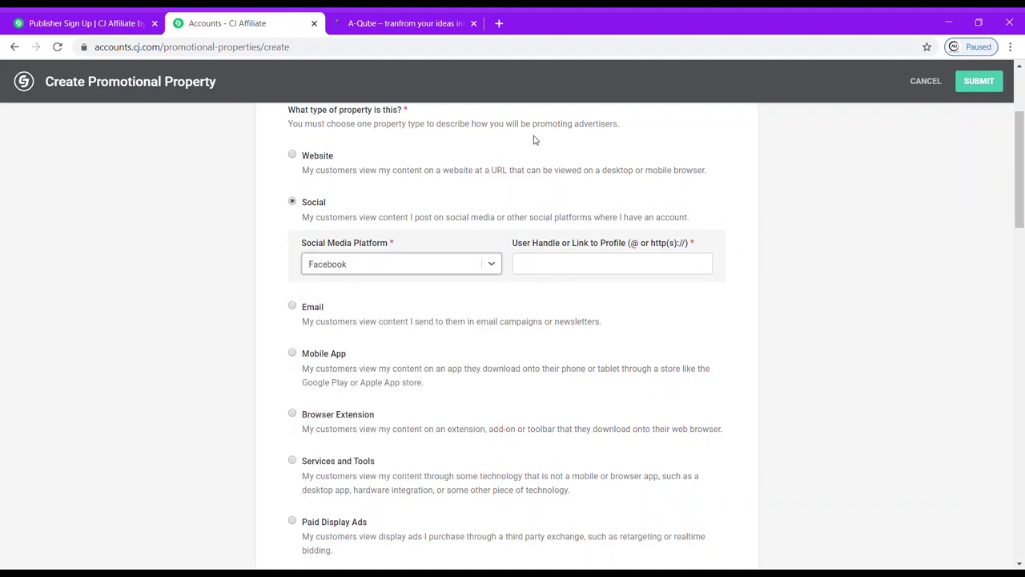
# Open the saved Facebook page in a new tab and close the A-Qube blog tab.
pyautogui.click(498, 23)
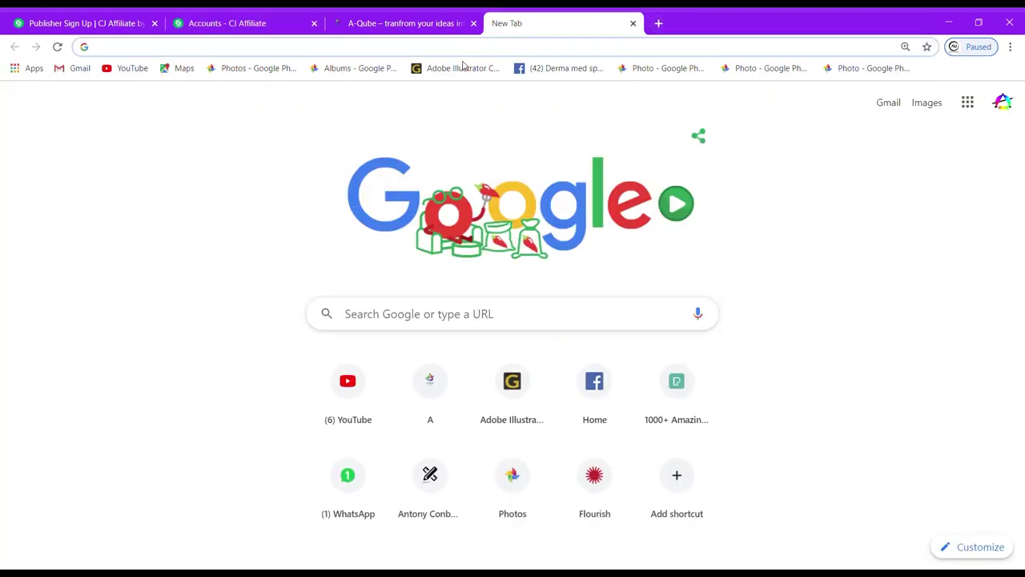
pyautogui.click(531, 70)
pyautogui.click(340, 24)
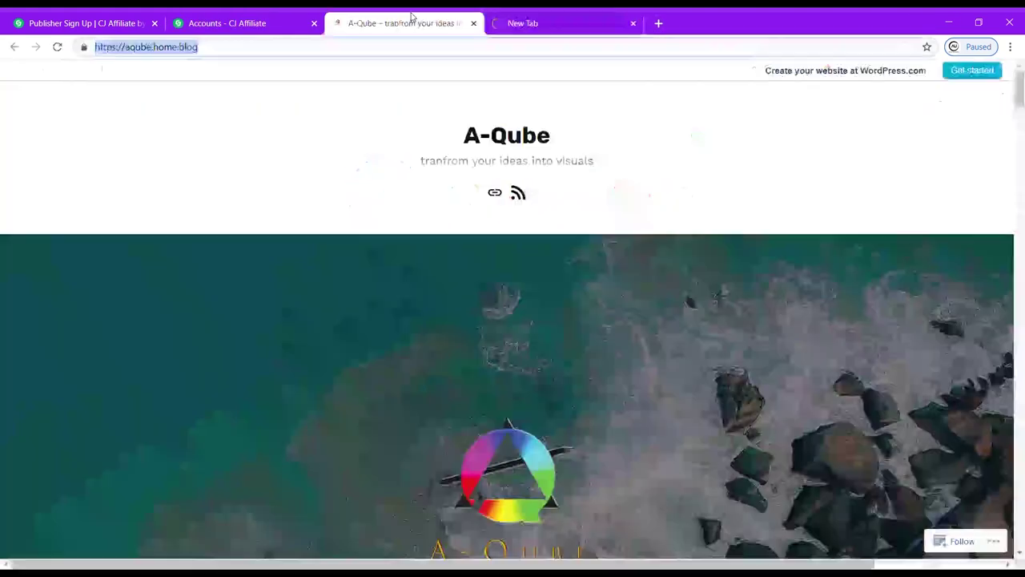
pyautogui.click(241, 23)
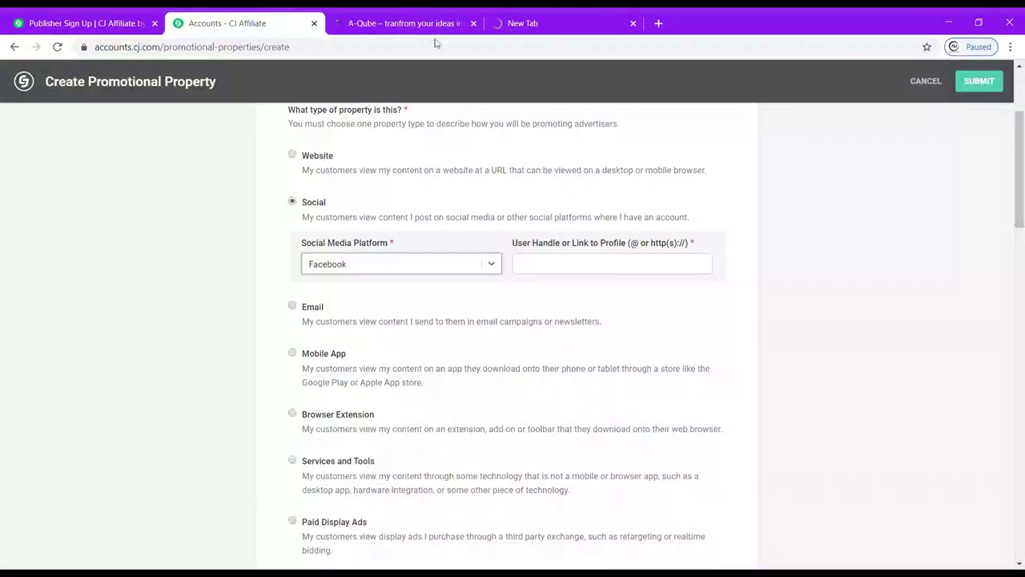
pyautogui.click(474, 23)
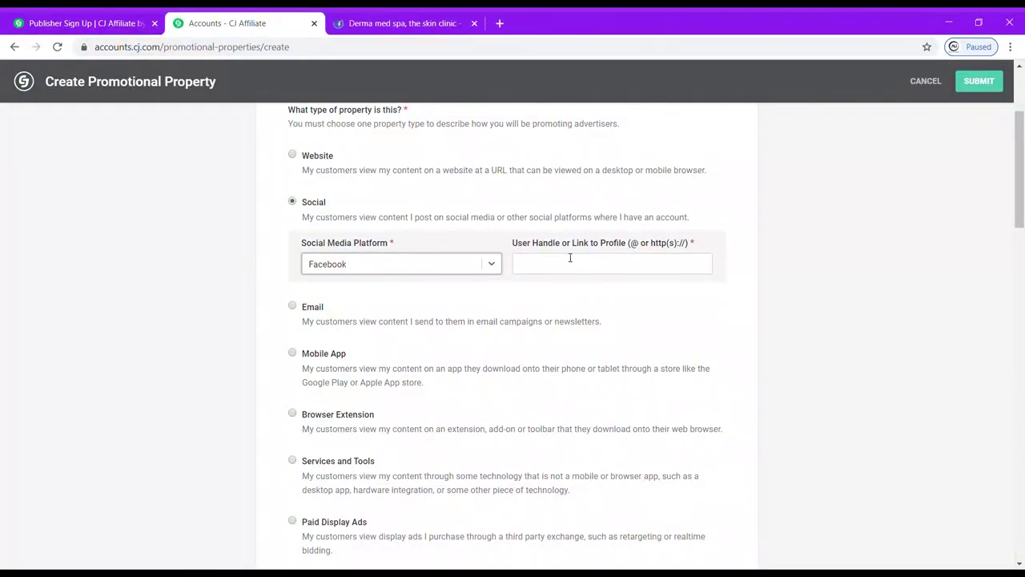
# Copy the personal Facebook profile URL into User Handle or Link to Profile.
pyautogui.click(404, 22)
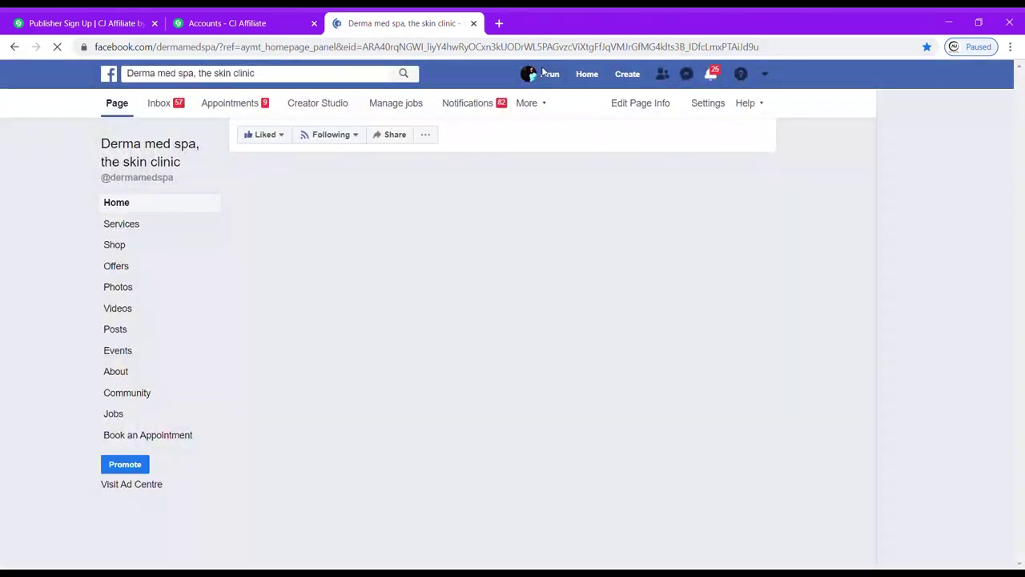
pyautogui.click(547, 75)
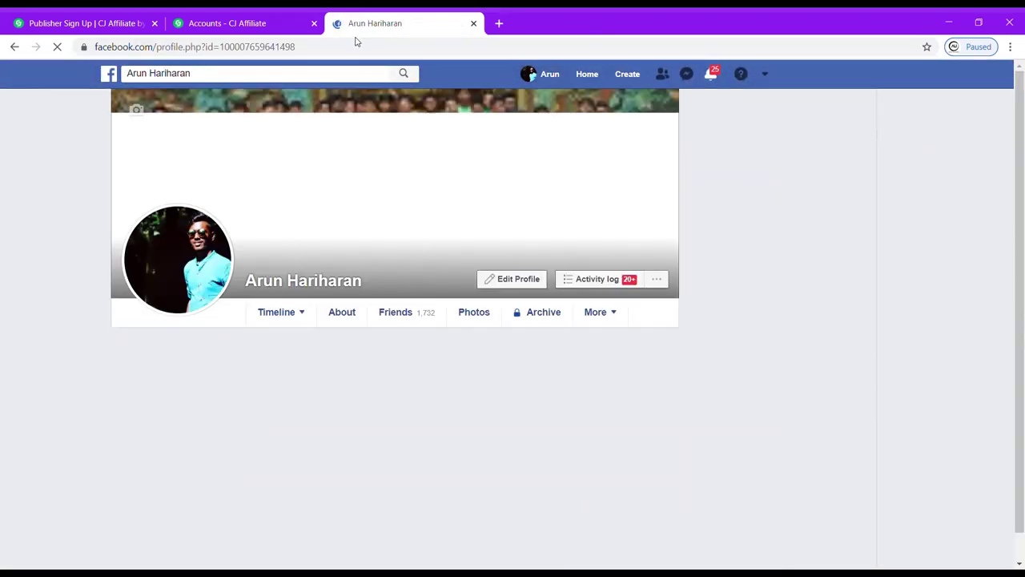
pyautogui.click(345, 48)
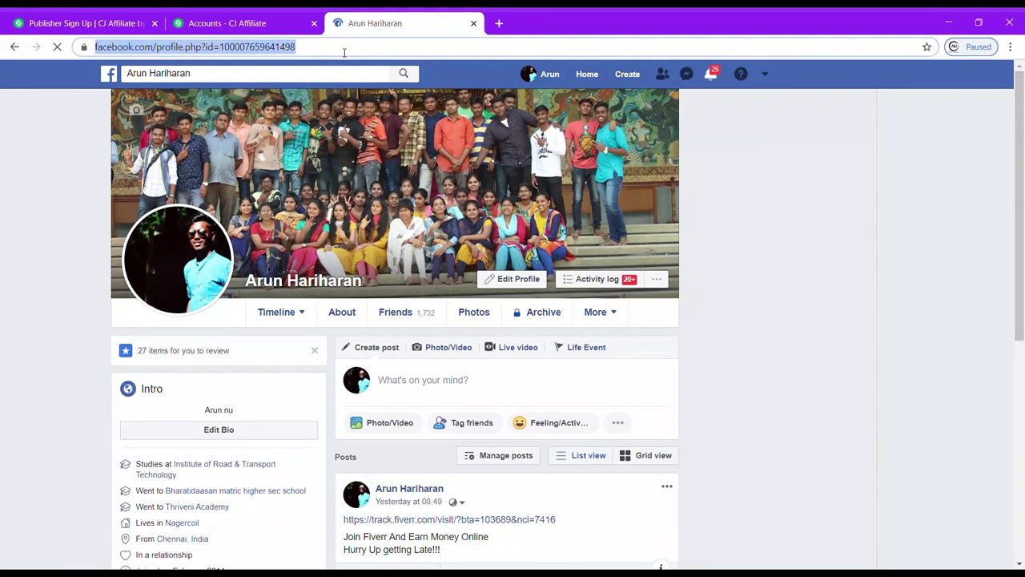
pyautogui.doubleClick(344, 50)
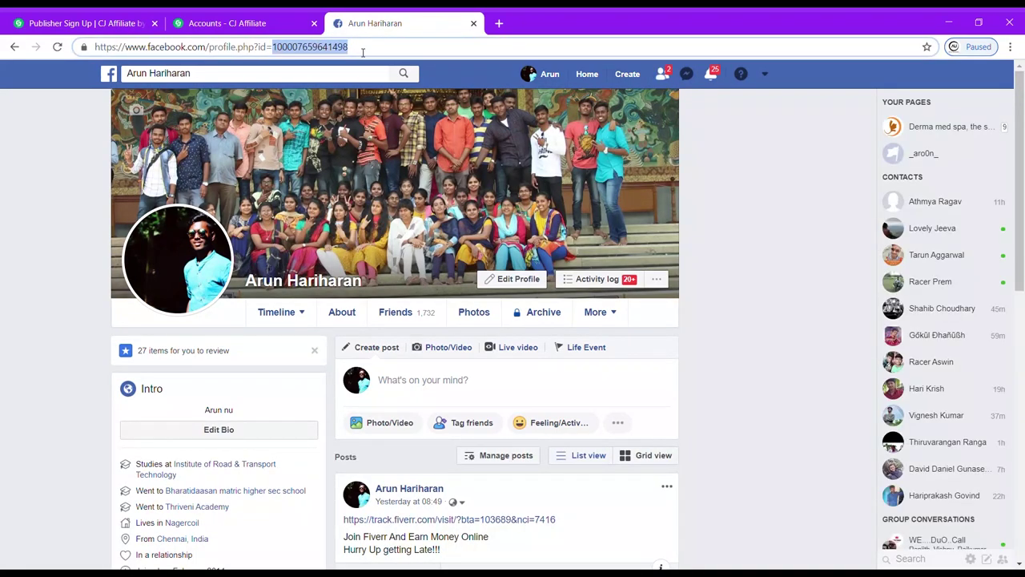
pyautogui.hotkey('ctrl', 'a')
pyautogui.hotkey('ctrl', 'c')
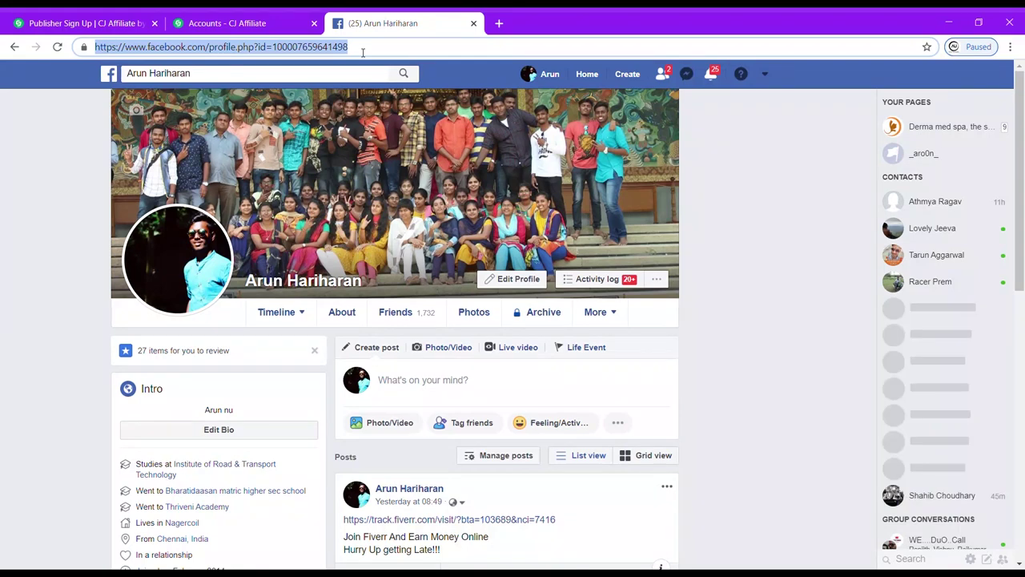
pyautogui.click(238, 18)
pyautogui.click(541, 260)
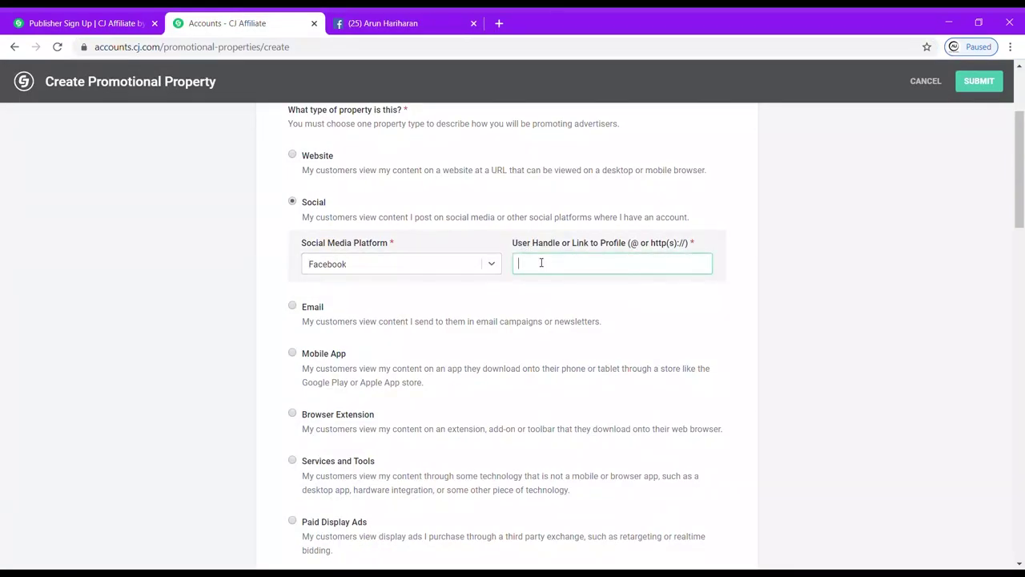
pyautogui.hotkey('ctrl', 'v')
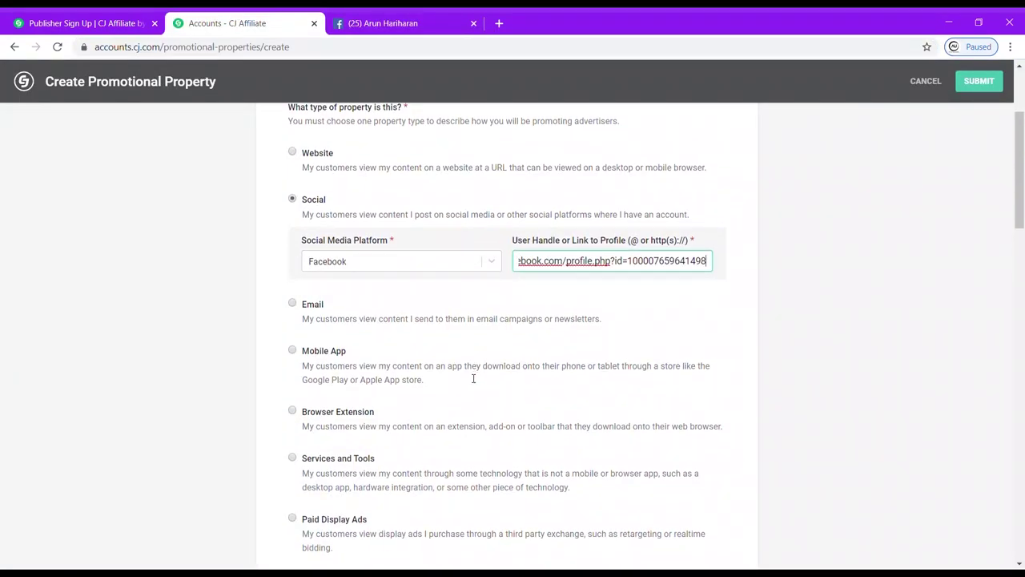
pyautogui.scroll(-1, 401, 320)
# Switch to Email, fill the send-from address, and set the mailing list size to 10.
pyautogui.click(292, 272)
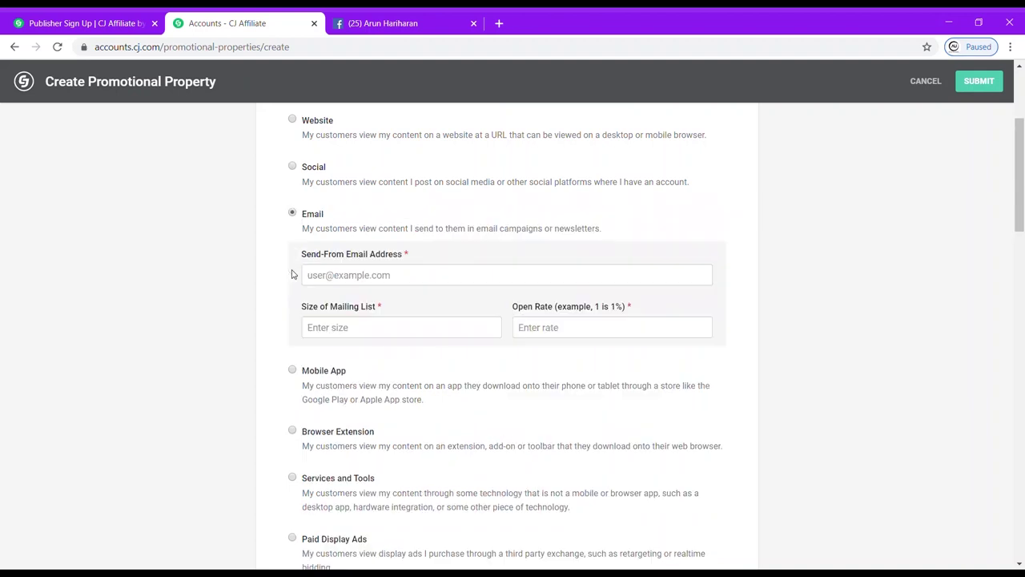
pyautogui.click(362, 297)
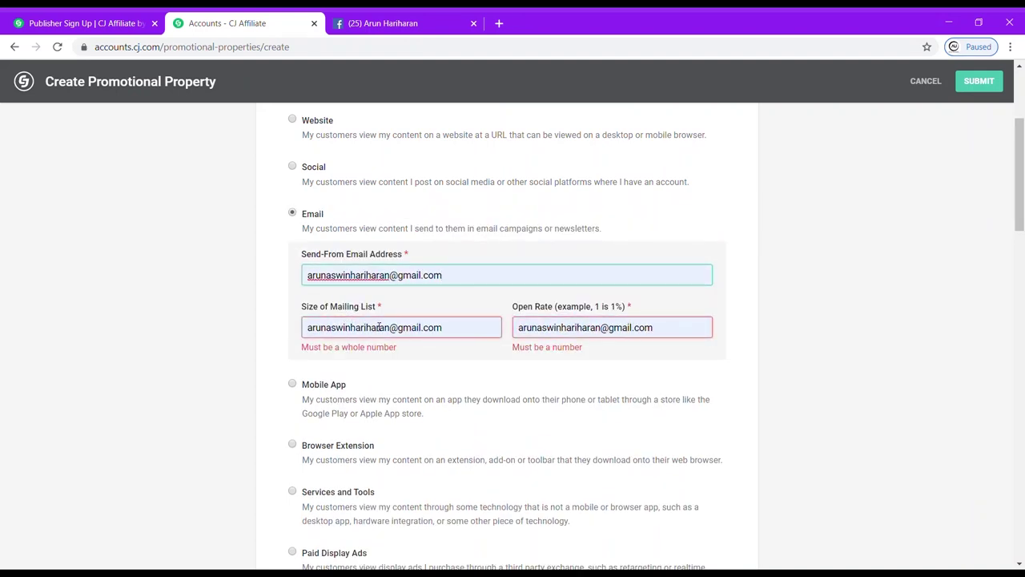
pyautogui.click(463, 335)
pyautogui.press('BackSpace')
pyautogui.press('BackSpace')
pyautogui.press('BackSpace')
pyautogui.press('BackSpace')
pyautogui.press('BackSpace')
pyautogui.press('BackSpace')
pyautogui.press('BackSpace')
pyautogui.press('BackSpace')
pyautogui.press('BackSpace')
pyautogui.press('BackSpace')
pyautogui.press('BackSpace')
pyautogui.press('BackSpace')
pyautogui.press('BackSpace')
pyautogui.press('BackSpace')
pyautogui.press('BackSpace')
pyautogui.press('BackSpace')
pyautogui.press('BackSpace')
pyautogui.press('BackSpace')
pyautogui.press('BackSpace')
pyautogui.press('BackSpace')
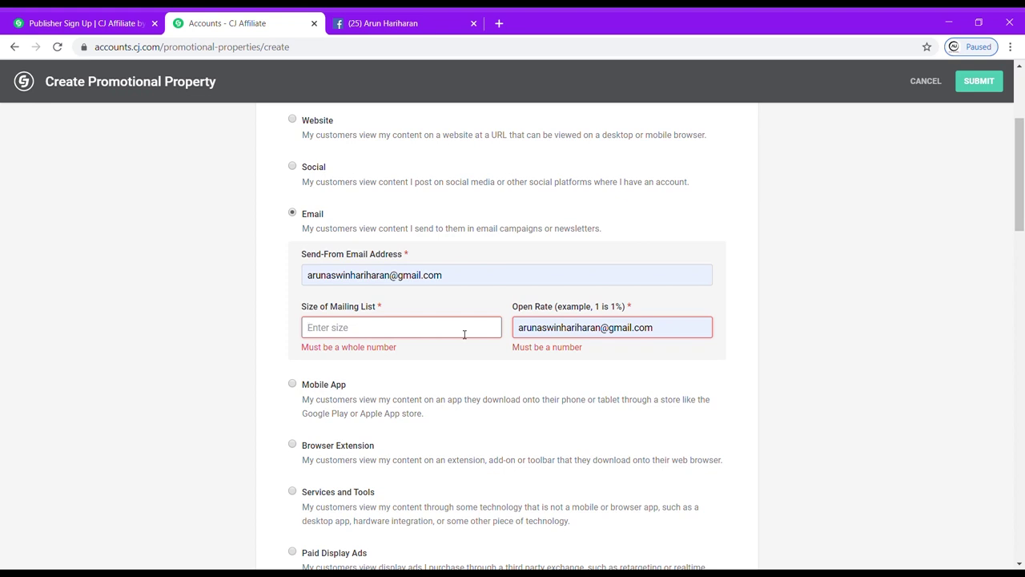
pyautogui.write('10')
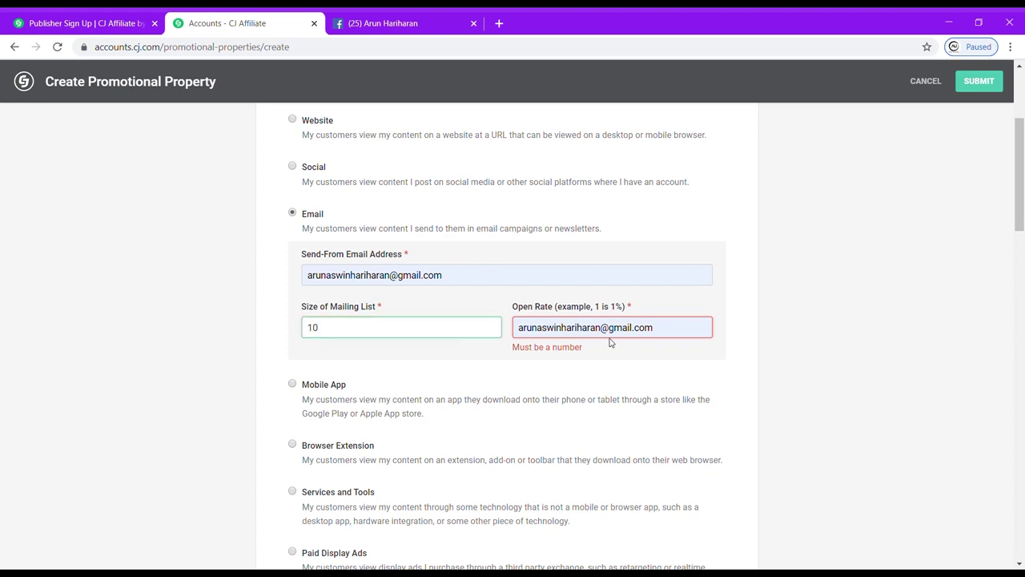
# Correct the Open Rate to 10 and submit the new promotional property.
pyautogui.click(674, 331)
pyautogui.press('BackSpace')
pyautogui.press('BackSpace')
pyautogui.press('BackSpace')
pyautogui.press('BackSpace')
pyautogui.press('BackSpace')
pyautogui.press('BackSpace')
pyautogui.press('BackSpace')
pyautogui.press('BackSpace')
pyautogui.press('BackSpace')
pyautogui.press('BackSpace')
pyautogui.press('BackSpace')
pyautogui.press('BackSpace')
pyautogui.press('BackSpace')
pyautogui.press('BackSpace')
pyautogui.press('BackSpace')
pyautogui.press('BackSpace')
pyautogui.press('BackSpace')
pyautogui.press('BackSpace')
pyautogui.press('BackSpace')
pyautogui.press('BackSpace')
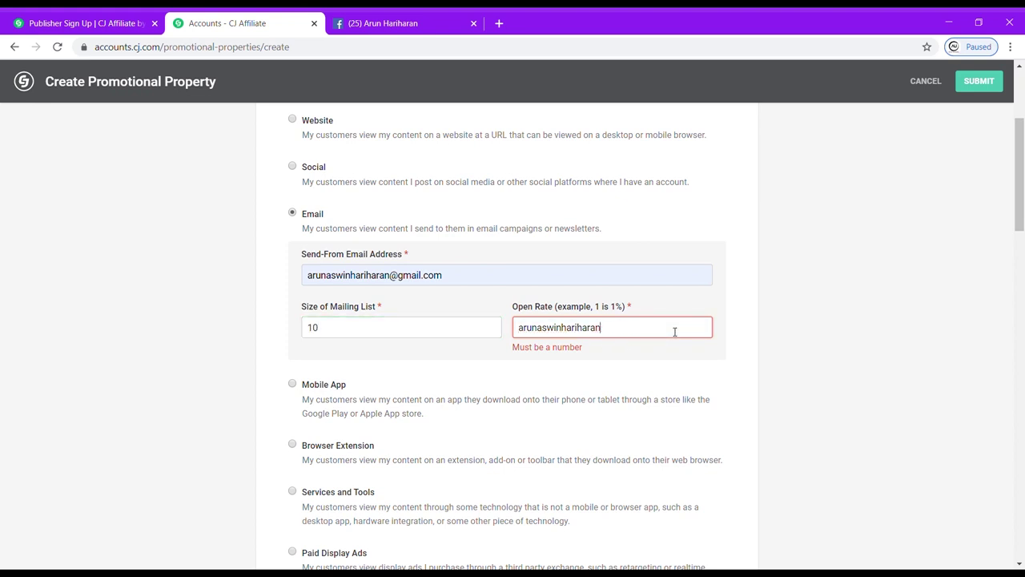
pyautogui.press('BackSpace')
pyautogui.write('10')
pyautogui.scroll(-2, 414, 246)
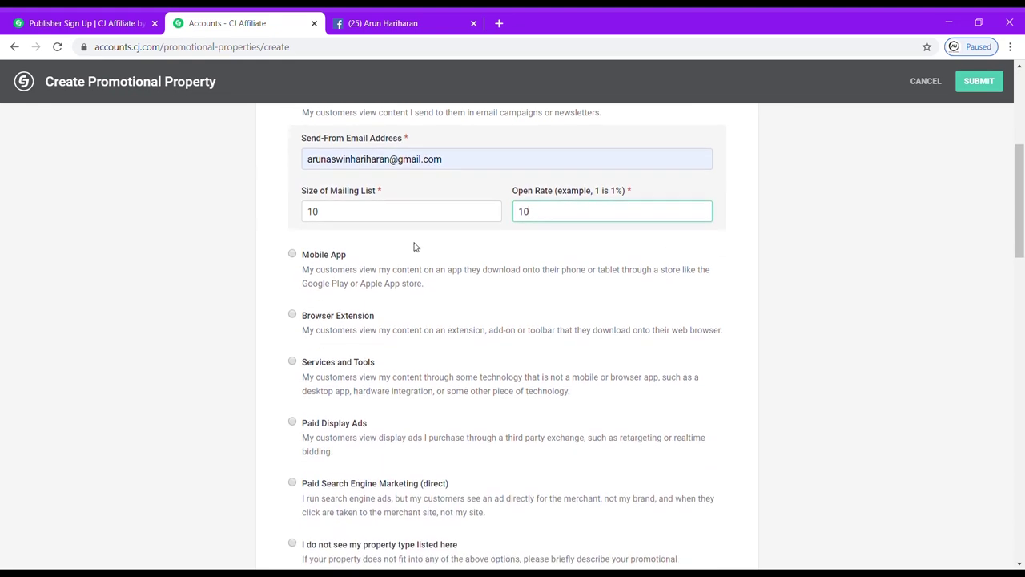
pyautogui.click(978, 81)
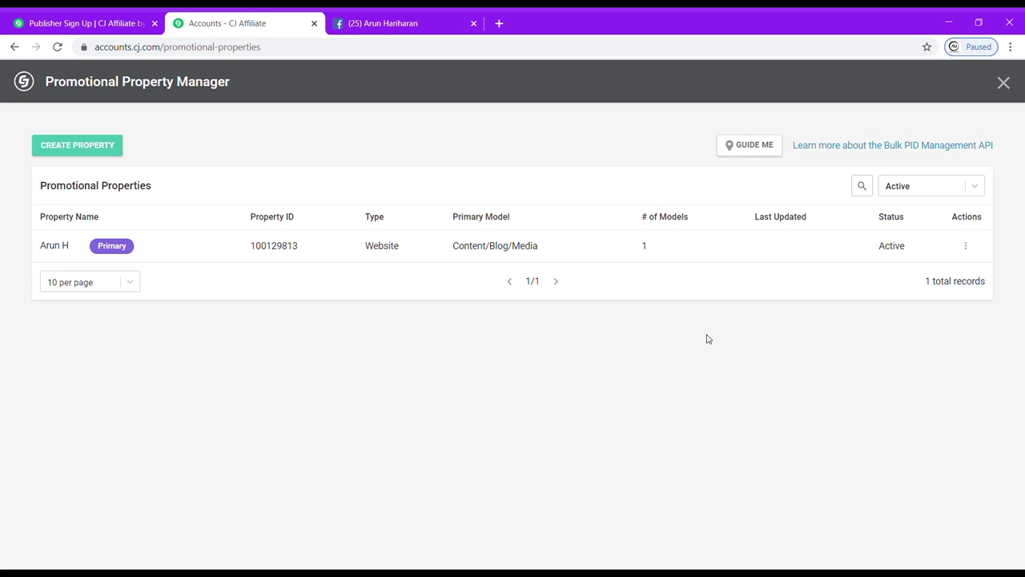
# Close the Promotional Property Manager and start Submit Forms from the Onboarding Checklist.
pyautogui.click(117, 17)
pyautogui.click(227, 17)
pyautogui.click(1005, 83)
pyautogui.scroll(-5, 550, 444)
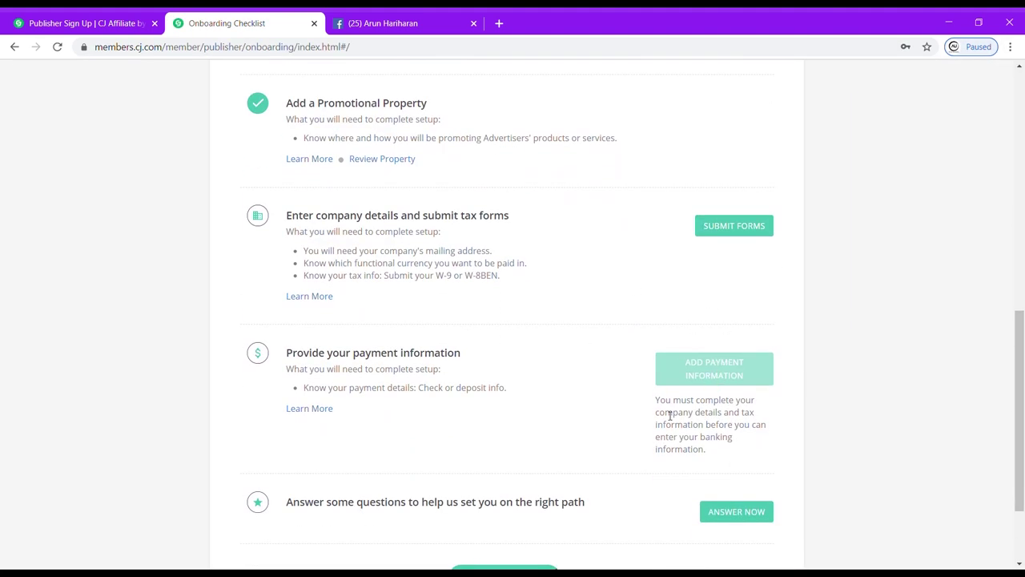
pyautogui.click(740, 233)
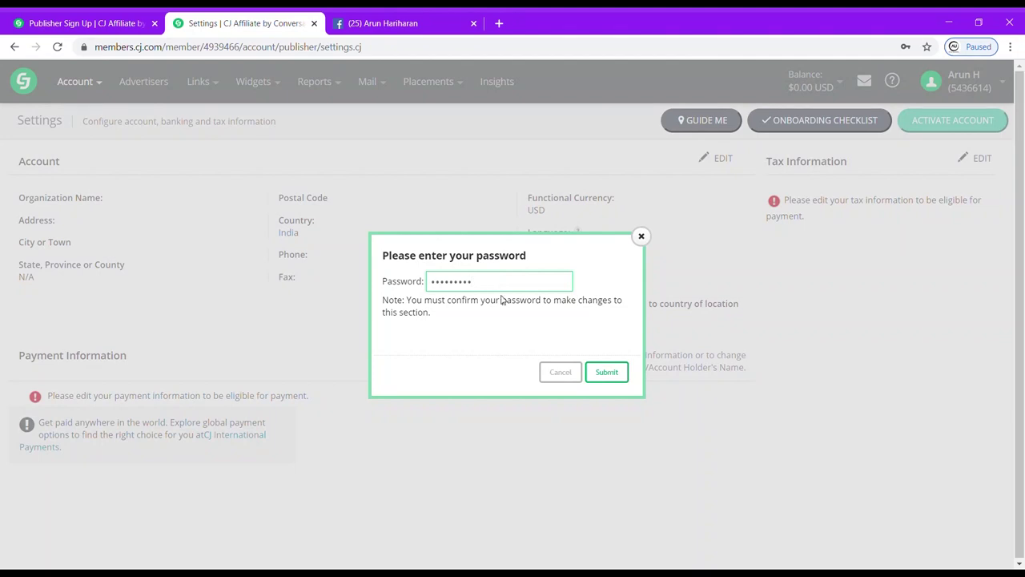
# Confirm the password and enter organization A Qube, the mailing address, postal code and phone number.
pyautogui.click(604, 378)
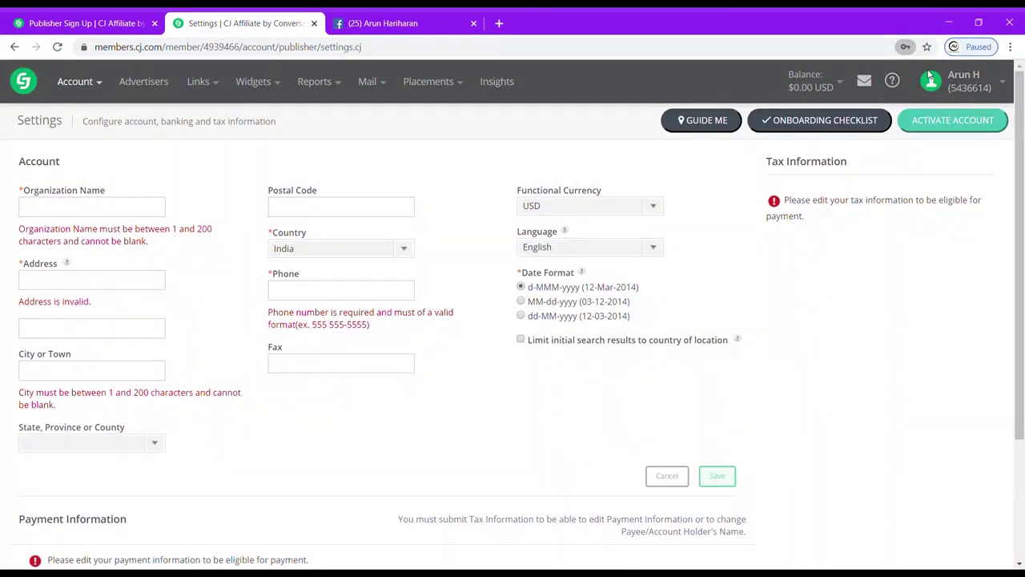
pyautogui.click(140, 205)
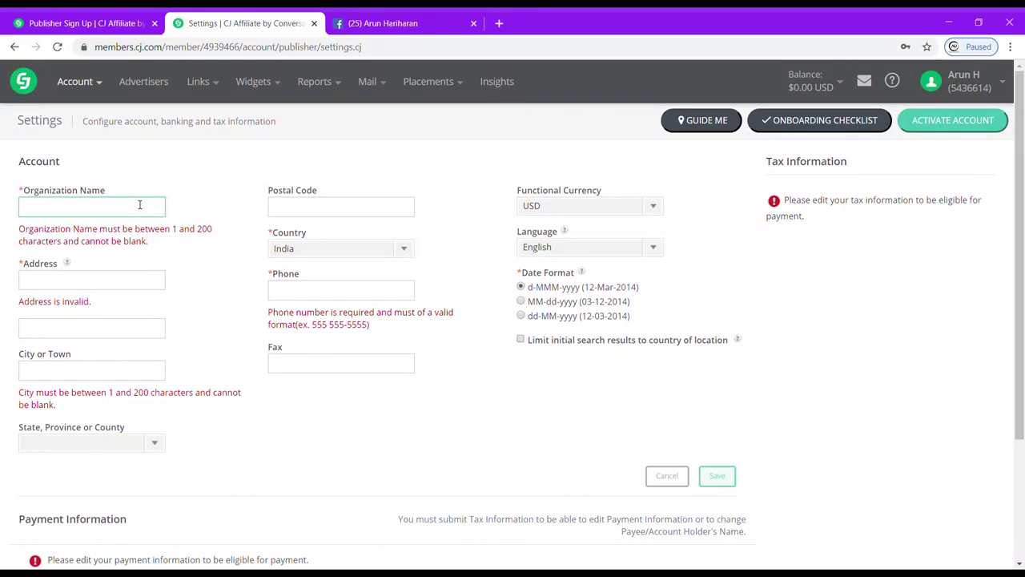
pyautogui.write('A Qube')
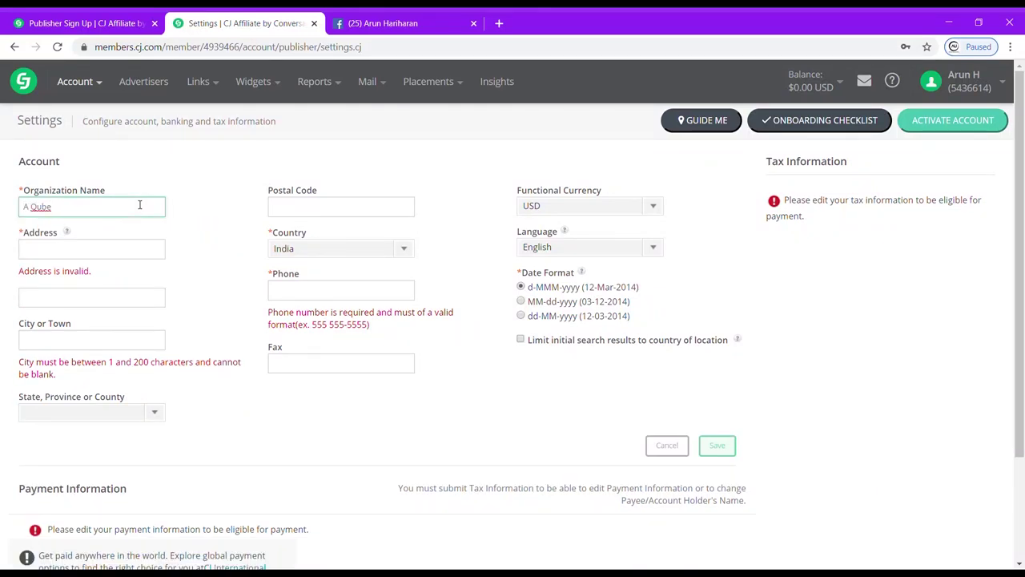
pyautogui.click(97, 249)
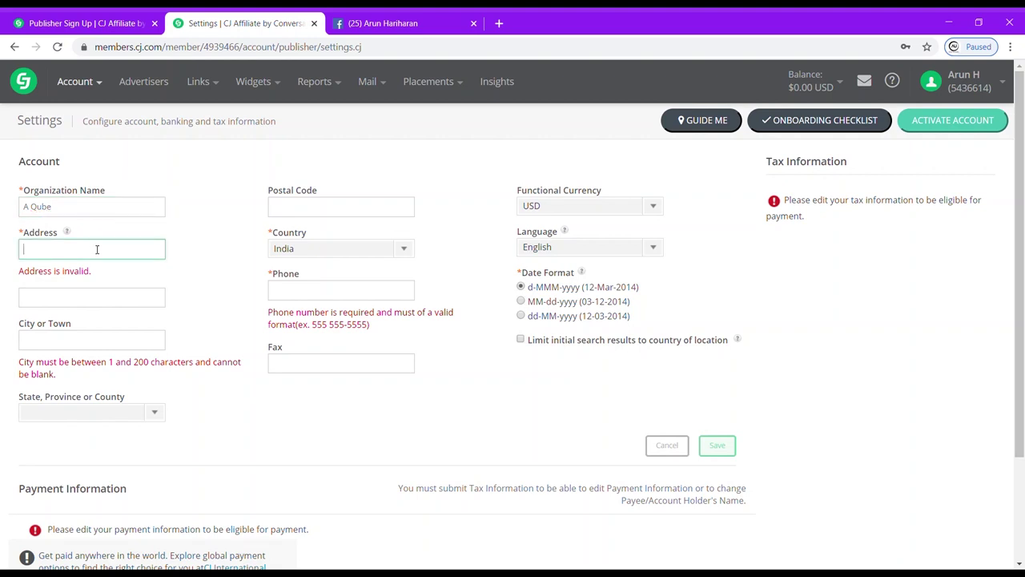
pyautogui.click(84, 321)
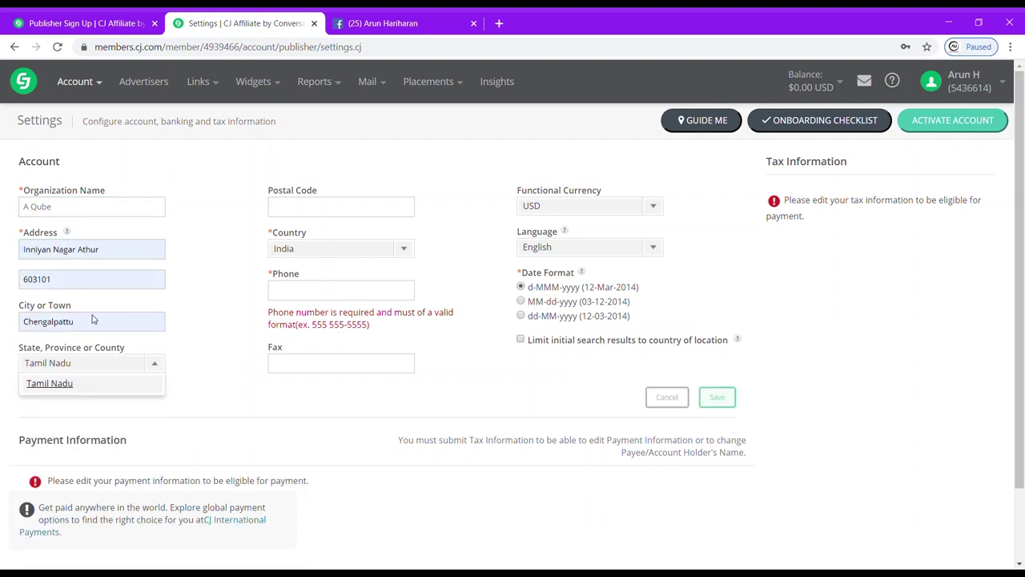
pyautogui.click(333, 217)
pyautogui.click(337, 216)
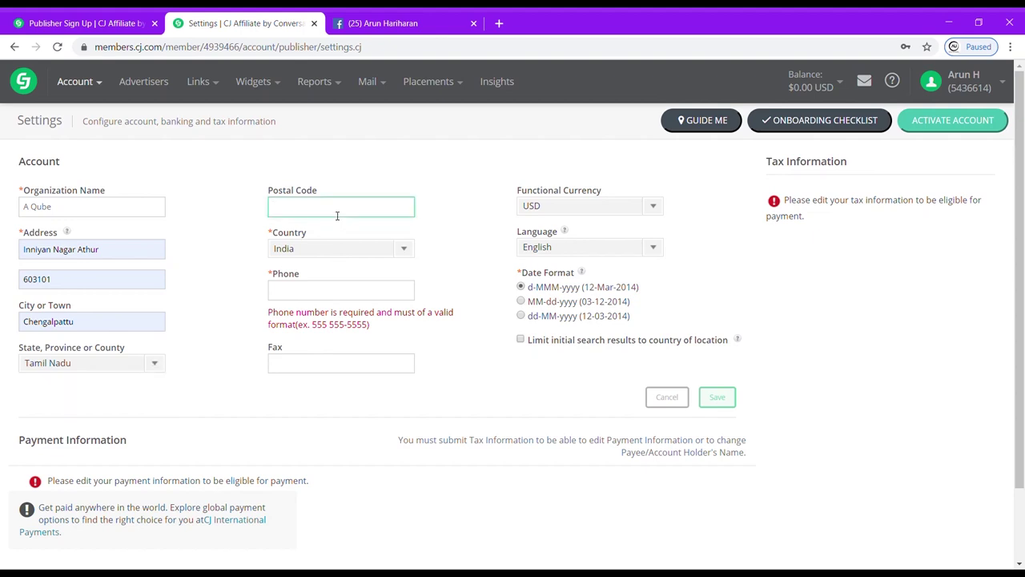
pyautogui.click(323, 278)
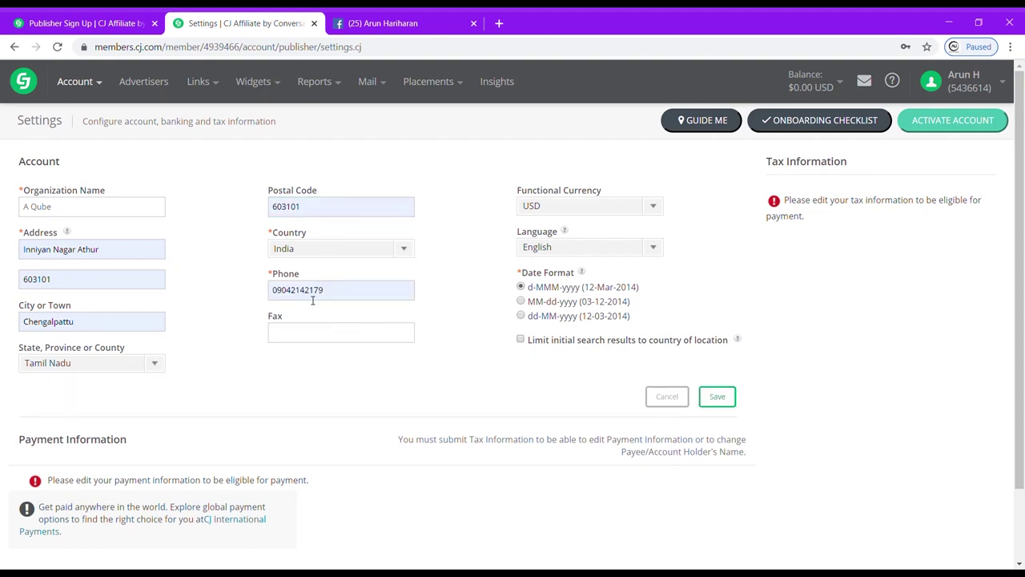
pyautogui.click(336, 297)
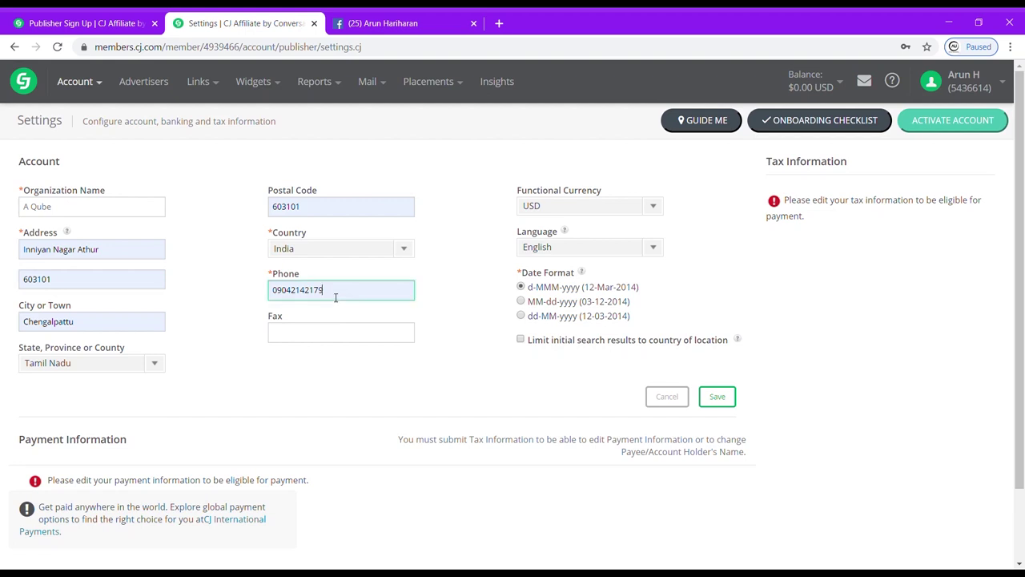
pyautogui.press('BackSpace')
pyautogui.press('BackSpace')
pyautogui.press('BackSpace')
pyautogui.press('BackSpace')
pyautogui.press('BackSpace')
pyautogui.press('BackSpace')
pyautogui.press('BackSpace')
pyautogui.press('BackSpace')
pyautogui.press('BackSpace')
pyautogui.press('BackSpace')
pyautogui.press('BackSpace')
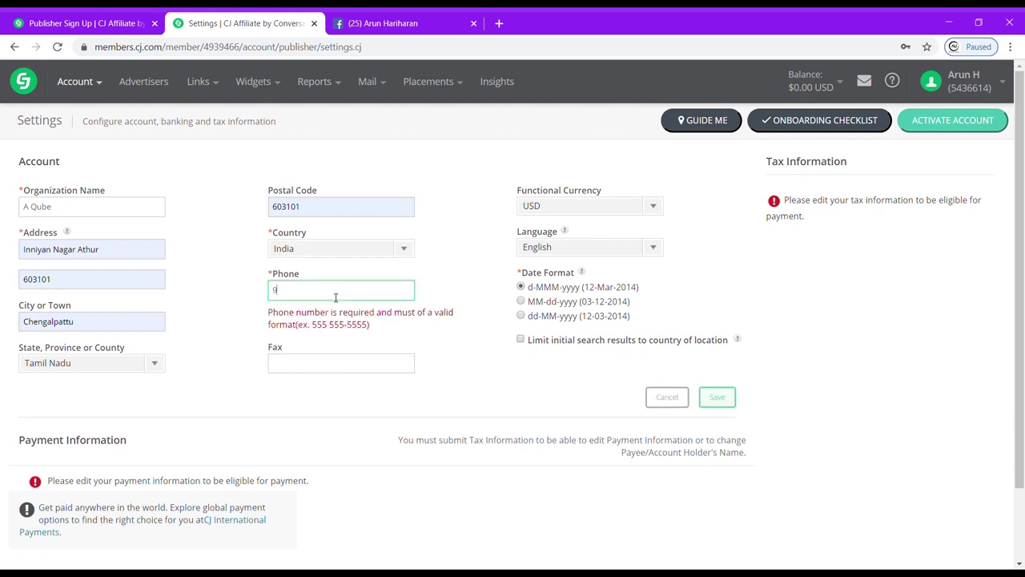
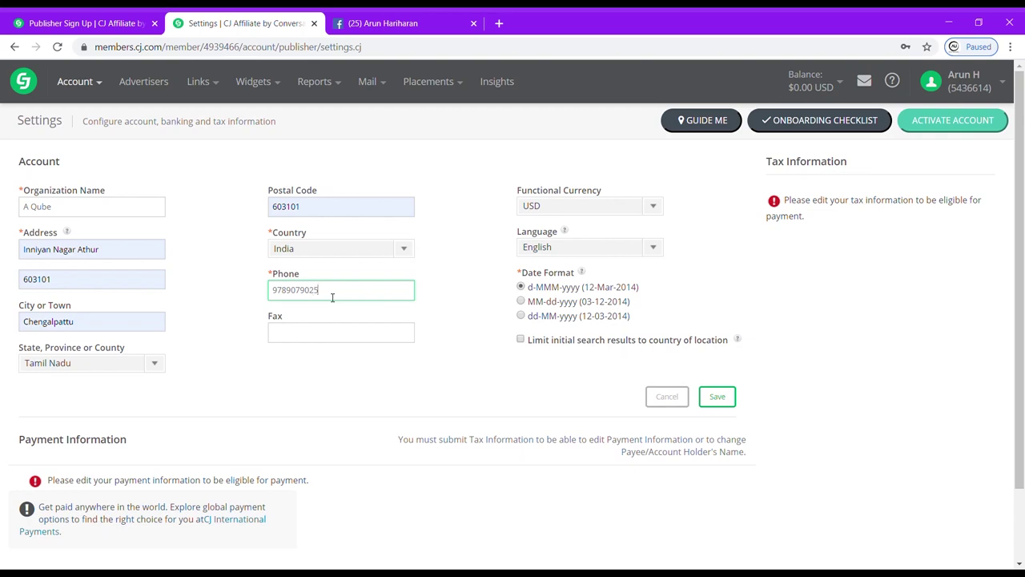
pyautogui.click(418, 349)
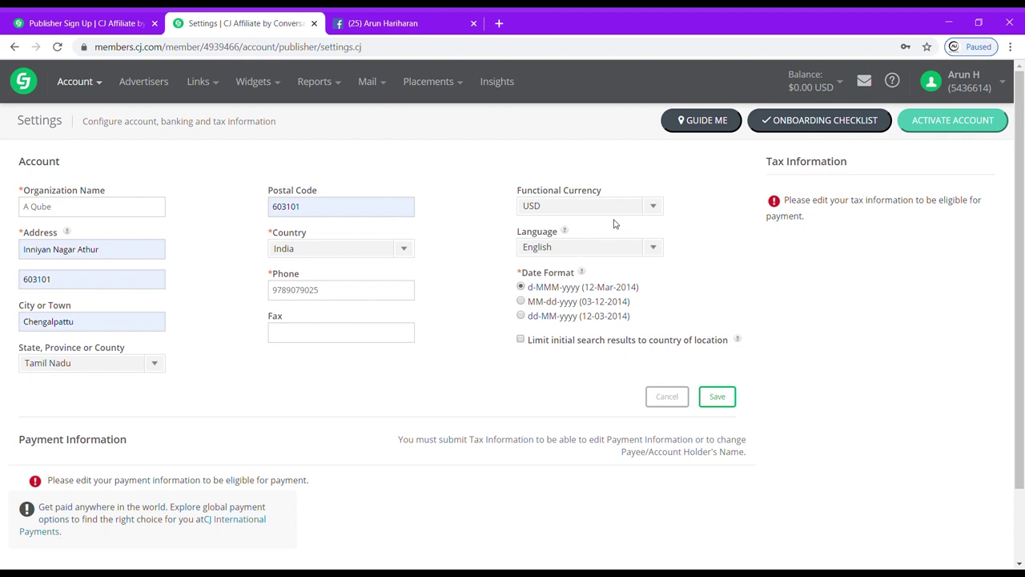
# Keep USD currency and English language, then save the account details.
pyautogui.click(635, 207)
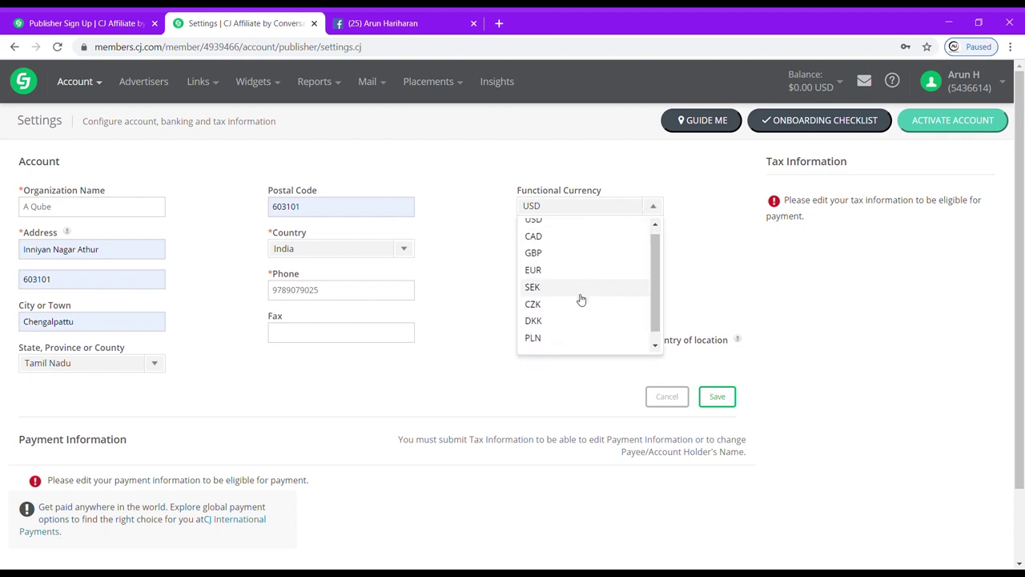
pyautogui.click(548, 231)
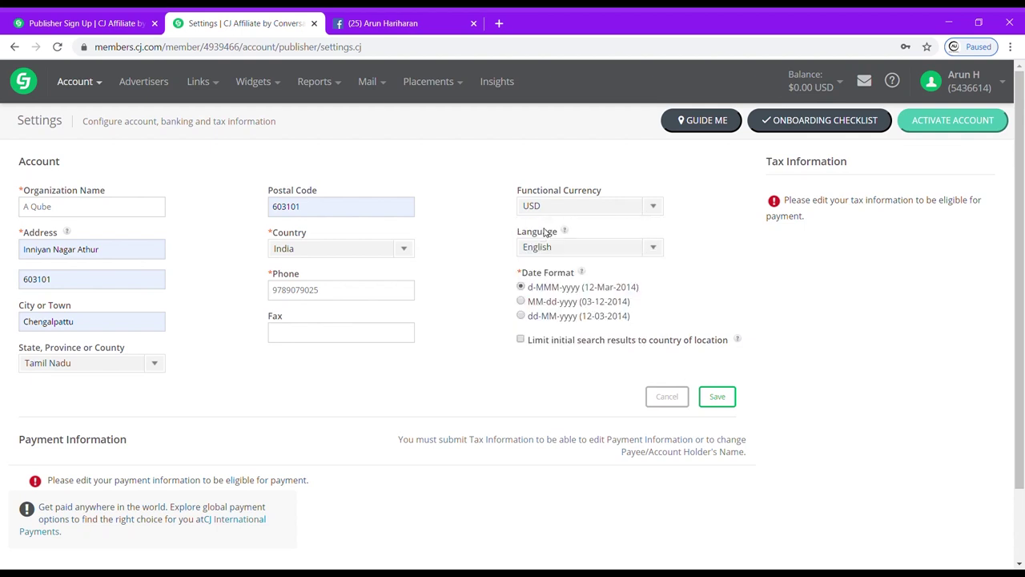
pyautogui.click(653, 250)
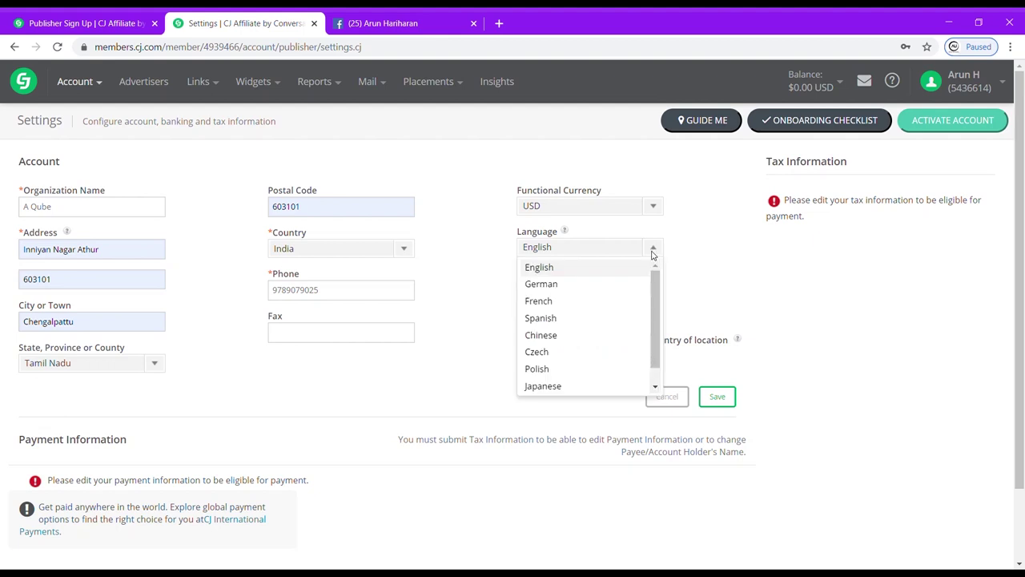
pyautogui.scroll(-1, 593, 275)
pyautogui.scroll(1, 592, 275)
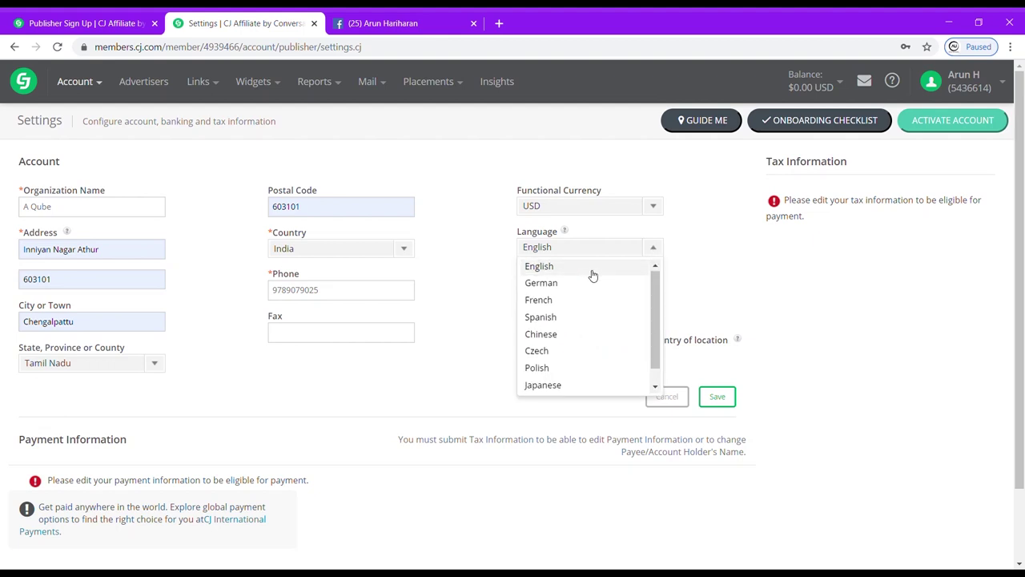
pyautogui.click(565, 272)
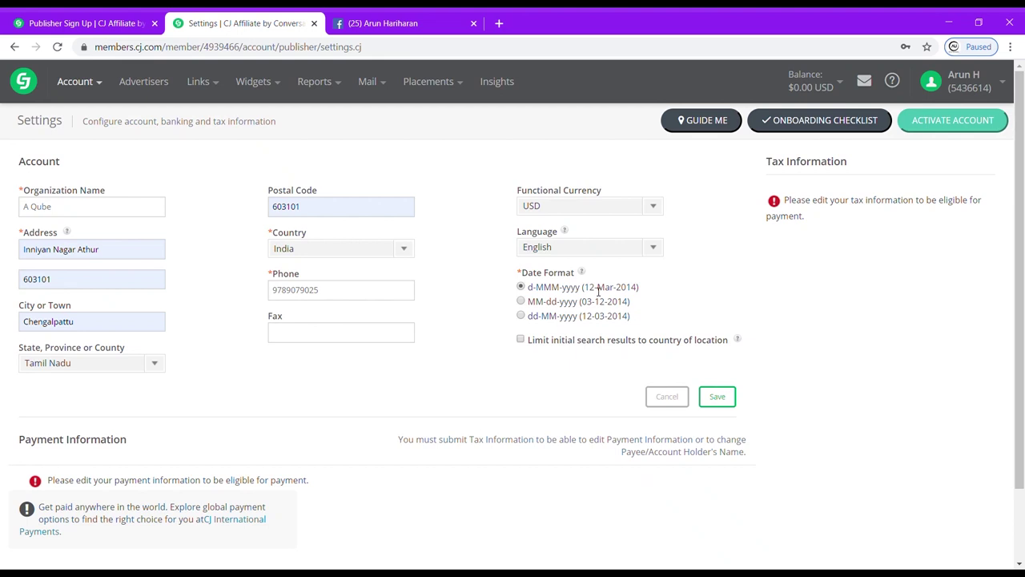
pyautogui.scroll(-1, 653, 412)
pyautogui.scroll(1, 199, 311)
pyautogui.click(721, 398)
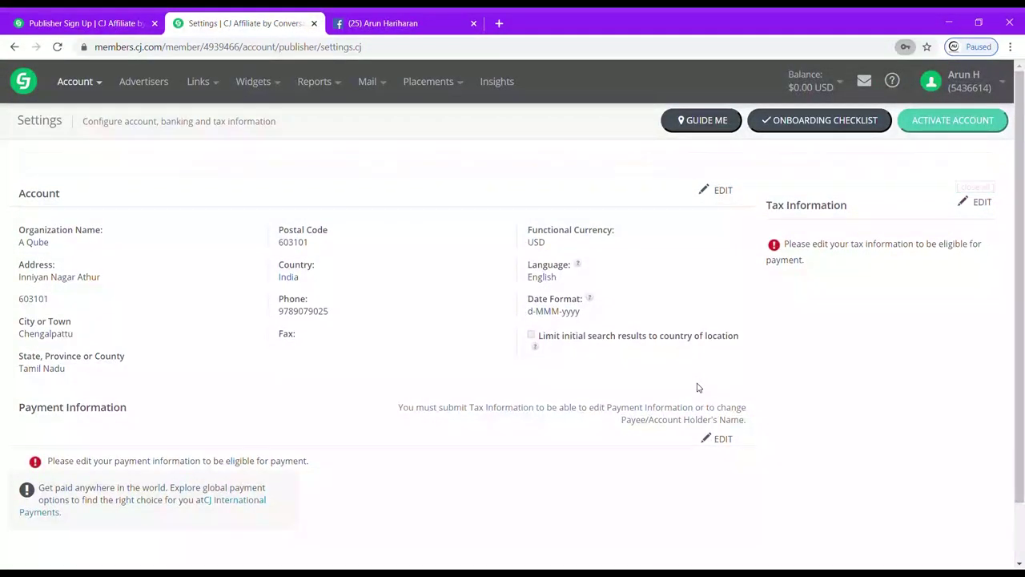
# Unlock payment information editing by confirming the account password.
pyautogui.click(965, 156)
pyautogui.click(528, 286)
pyautogui.write('••')
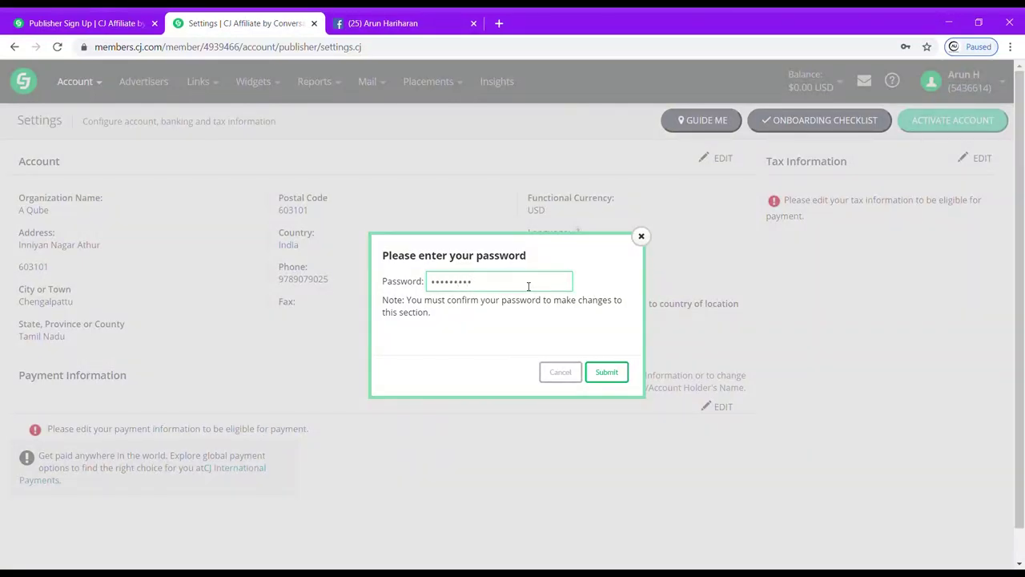
pyautogui.click(608, 373)
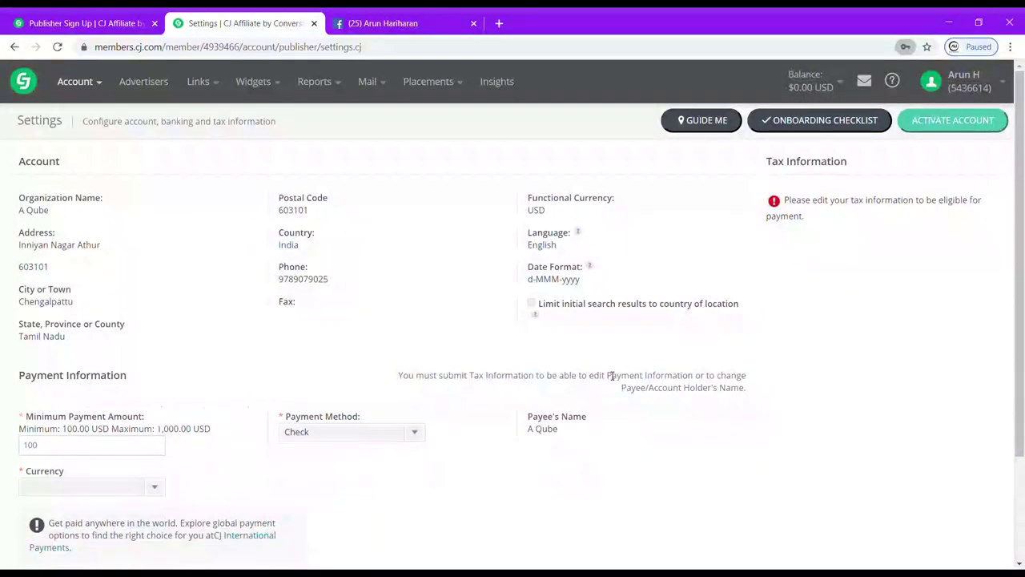
pyautogui.scroll(-2, 410, 390)
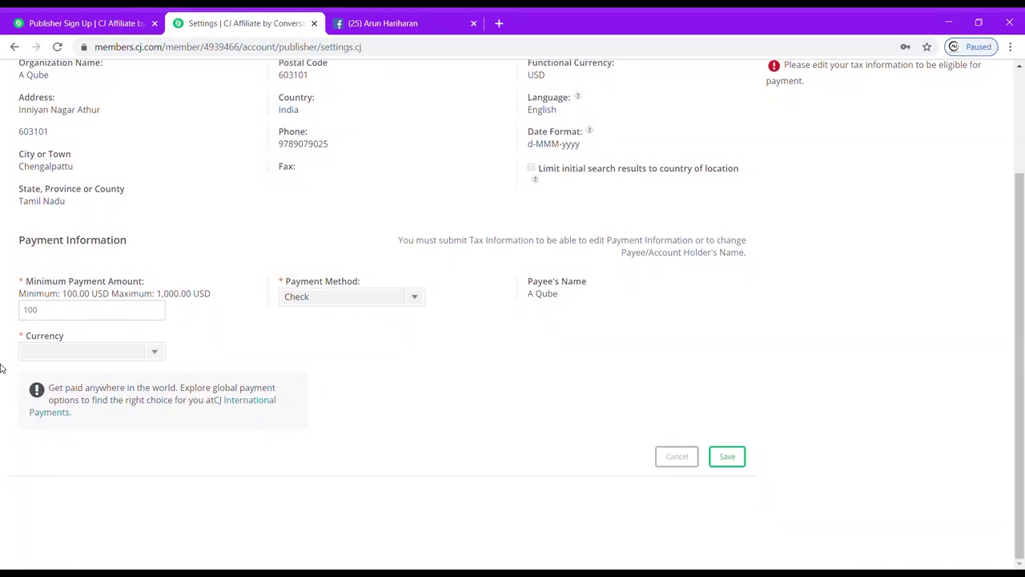
# Choose Direct Deposit to a Savings account at Indian Bank, entering account and routing numbers.
pyautogui.click(105, 319)
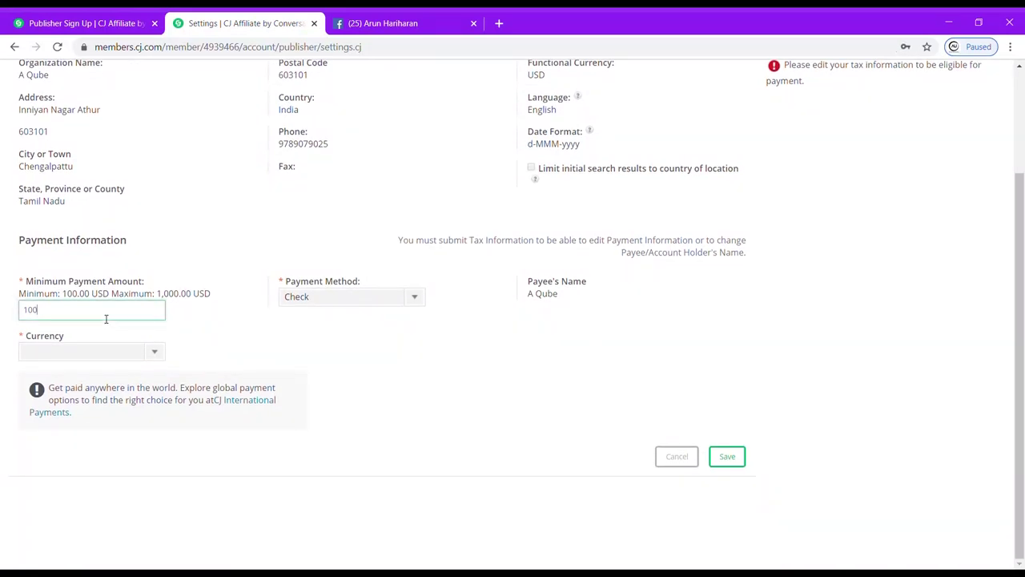
pyautogui.click(366, 296)
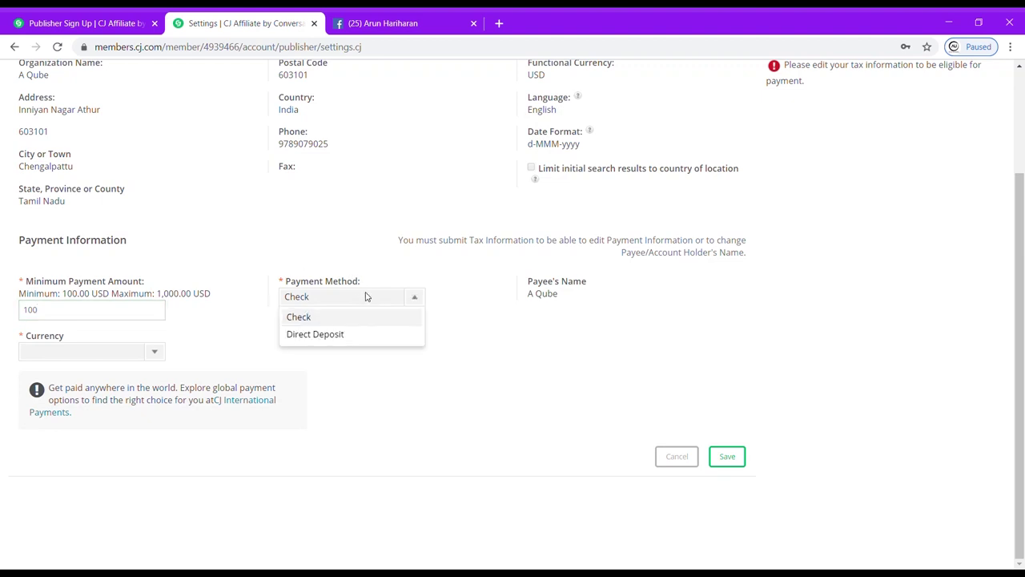
pyautogui.click(354, 335)
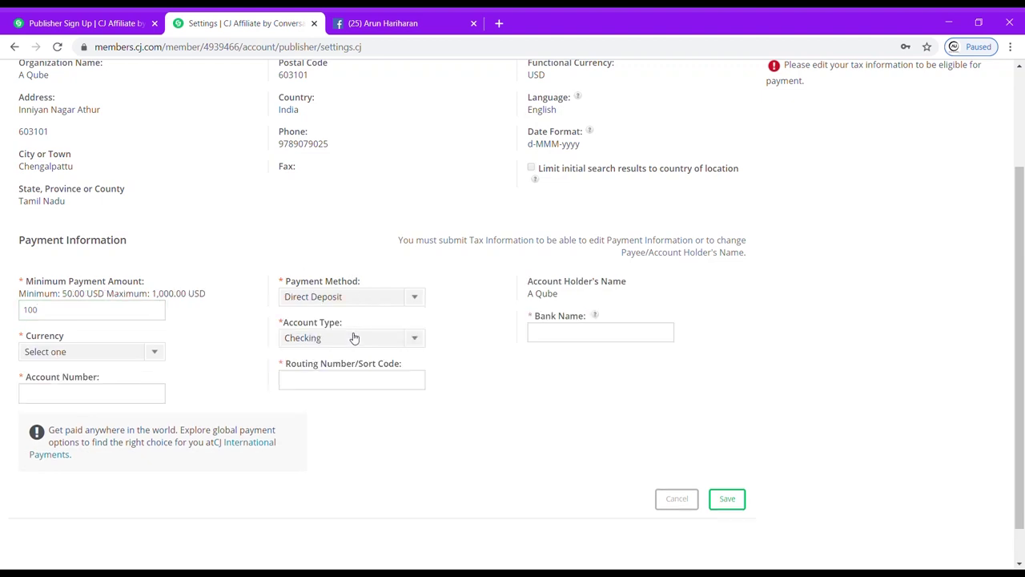
pyautogui.click(393, 339)
pyautogui.click(395, 341)
pyautogui.click(603, 331)
pyautogui.click(423, 345)
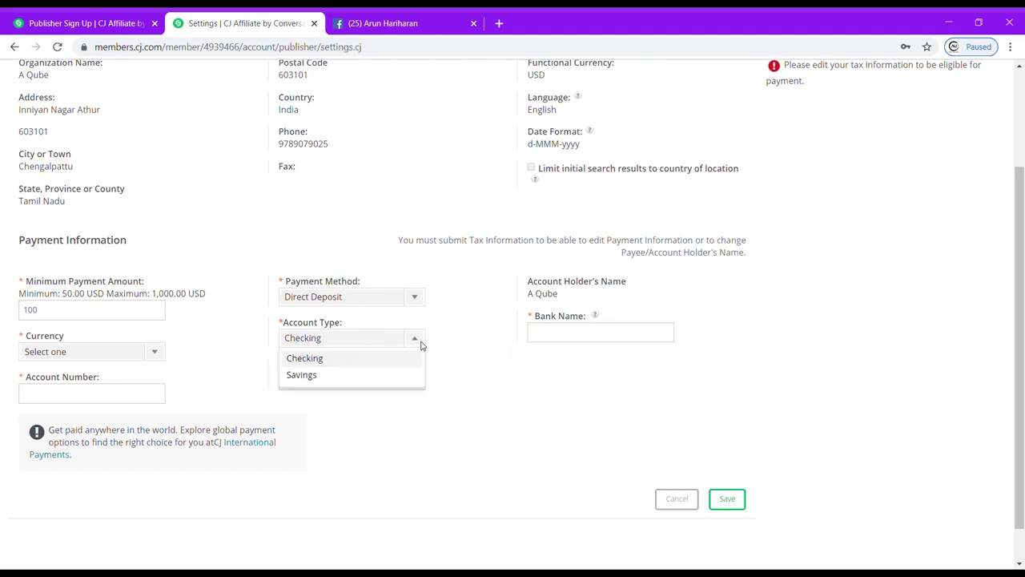
pyautogui.click(557, 340)
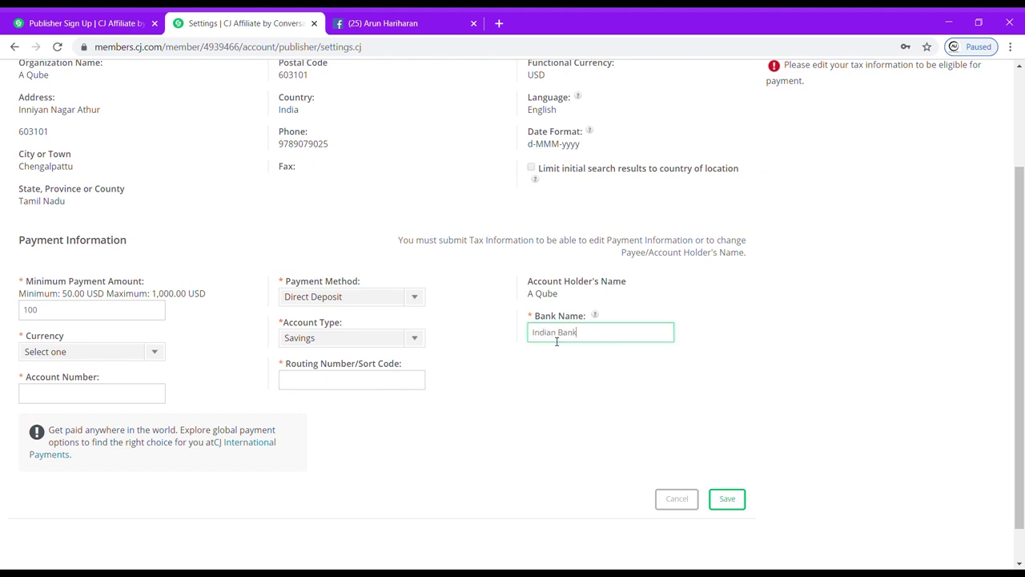
pyautogui.click(334, 386)
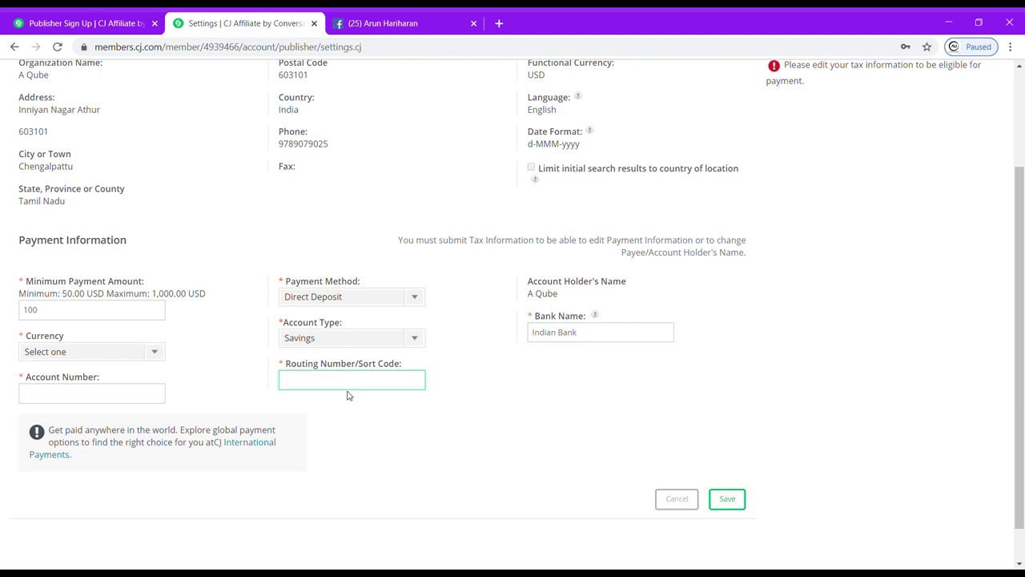
pyautogui.click(145, 403)
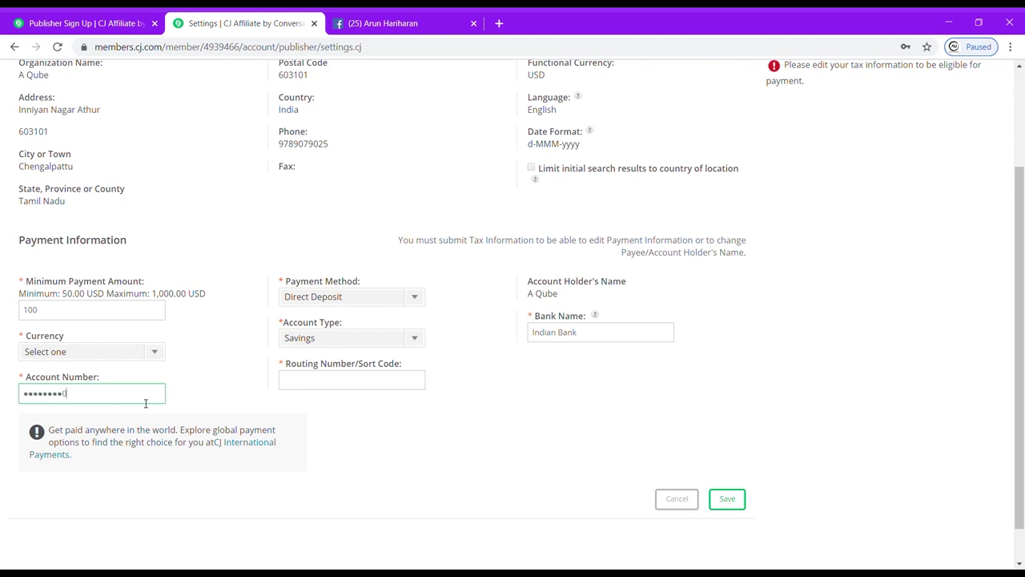
pyautogui.scroll(-1, 146, 404)
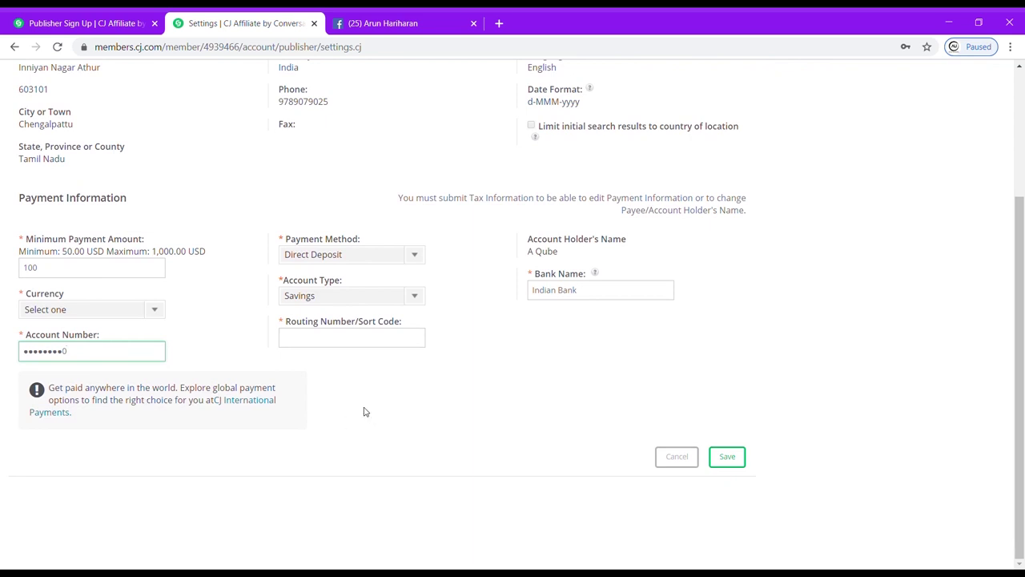
pyautogui.scroll(1, 326, 177)
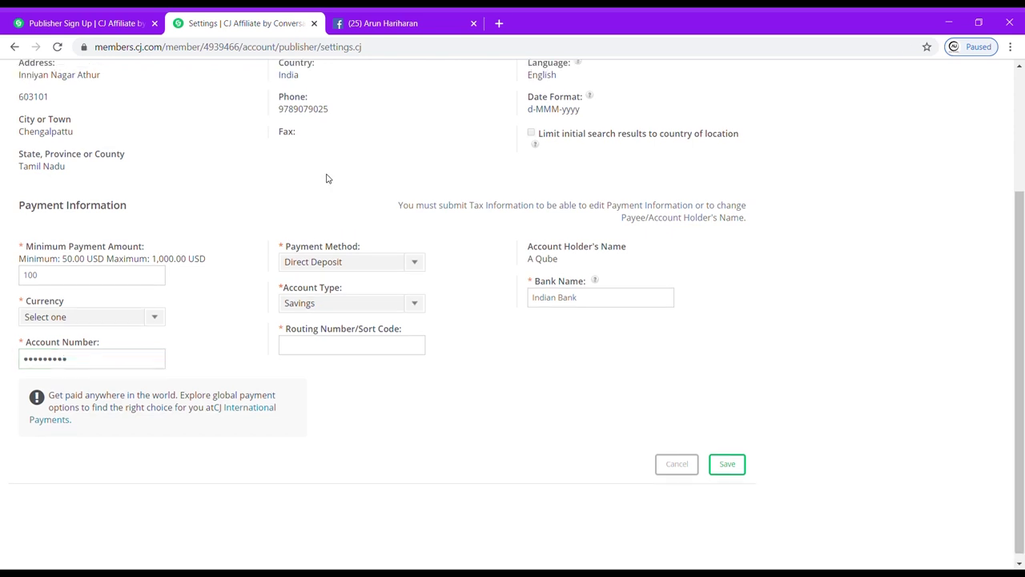
pyautogui.click(358, 346)
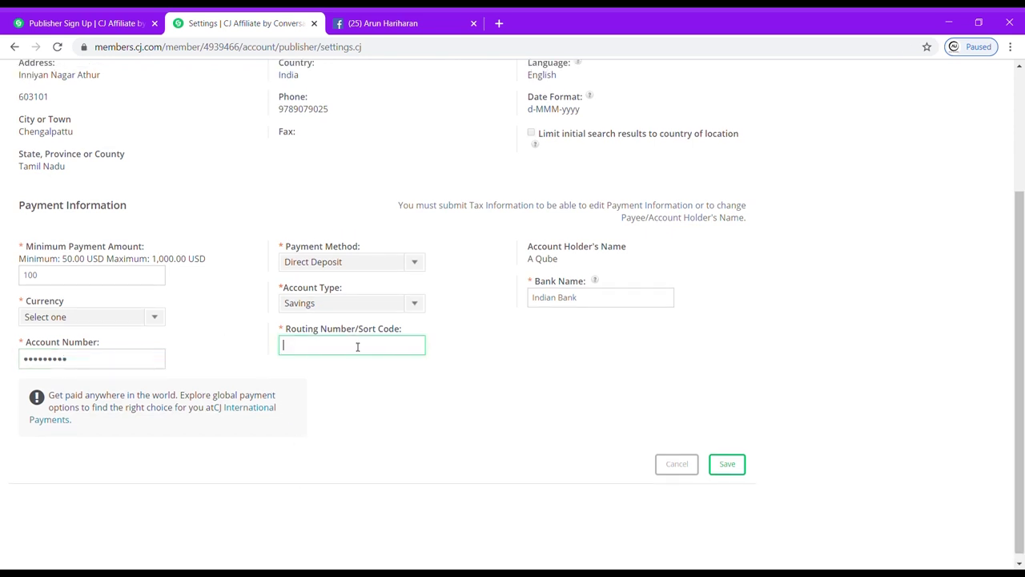
pyautogui.write('0')
# Set the payout currency to INDIA (INR) and save the payment information.
pyautogui.click(153, 317)
pyautogui.scroll(-5, 100, 411)
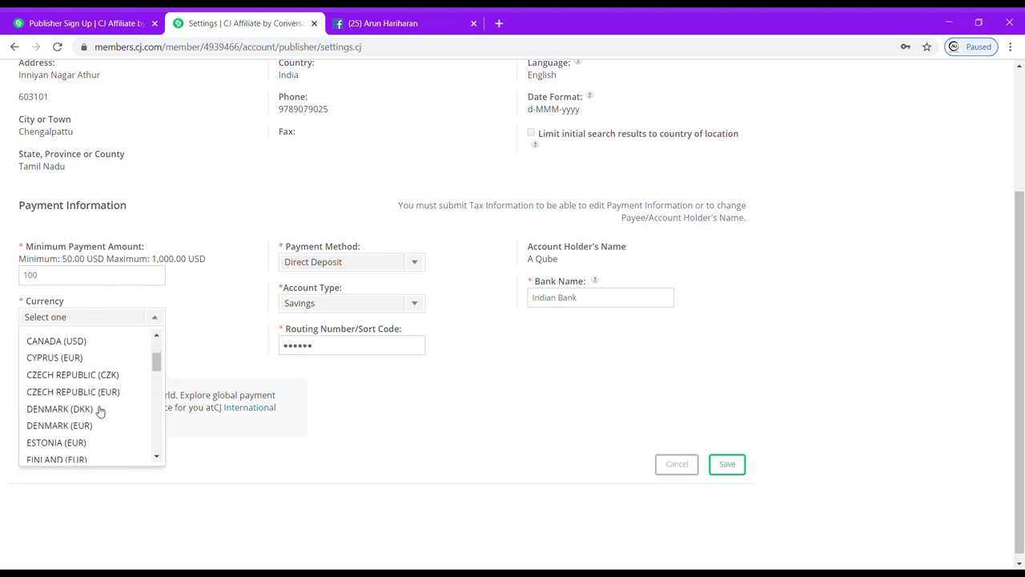
pyautogui.scroll(-1, 99, 412)
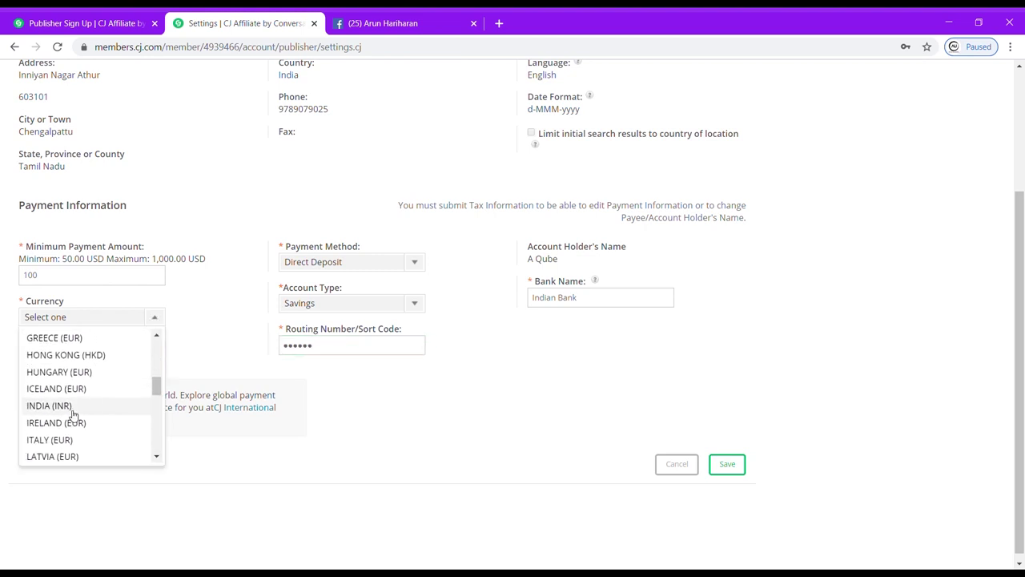
pyautogui.click(74, 407)
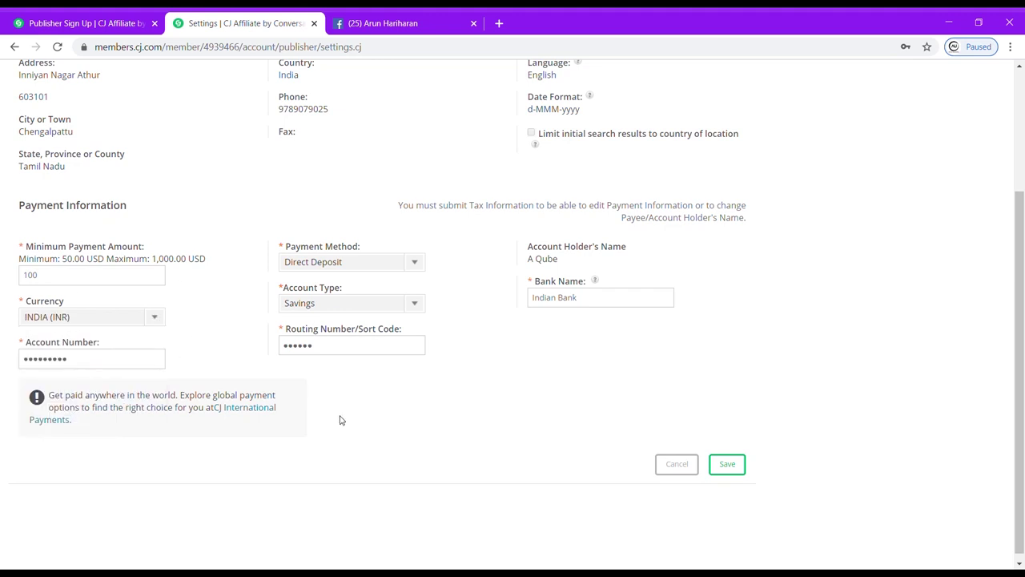
pyautogui.click(726, 471)
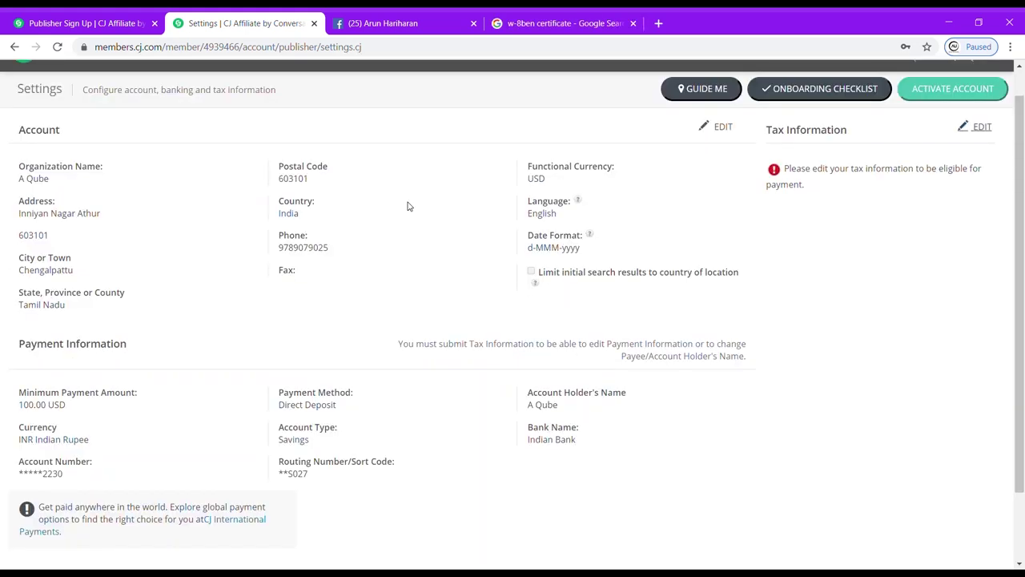
# Confirm the password, choose Form W-8BEN, and enter business name A Qube as Individual/Sole Proprietor.
pyautogui.click(977, 127)
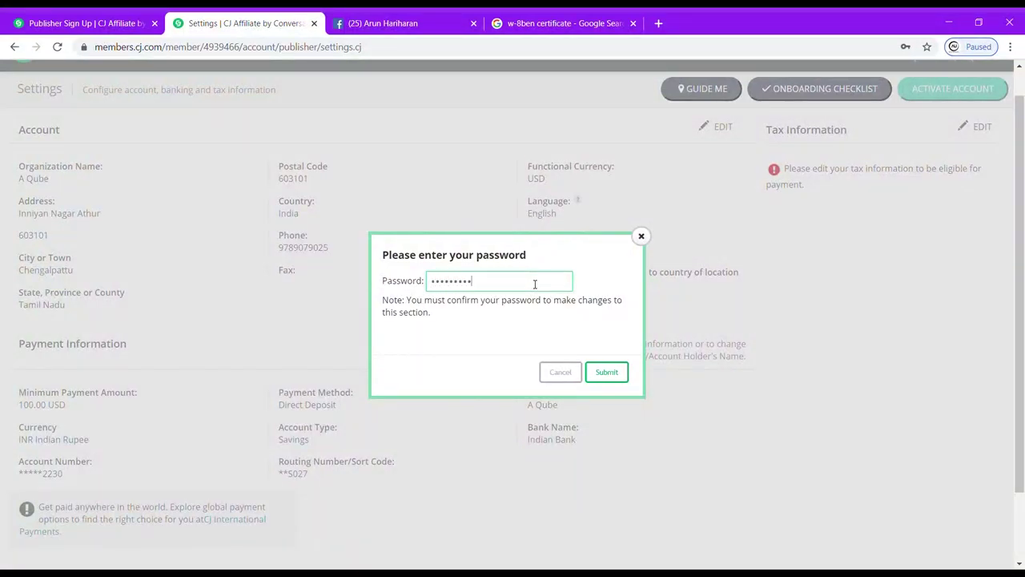
pyautogui.click(598, 372)
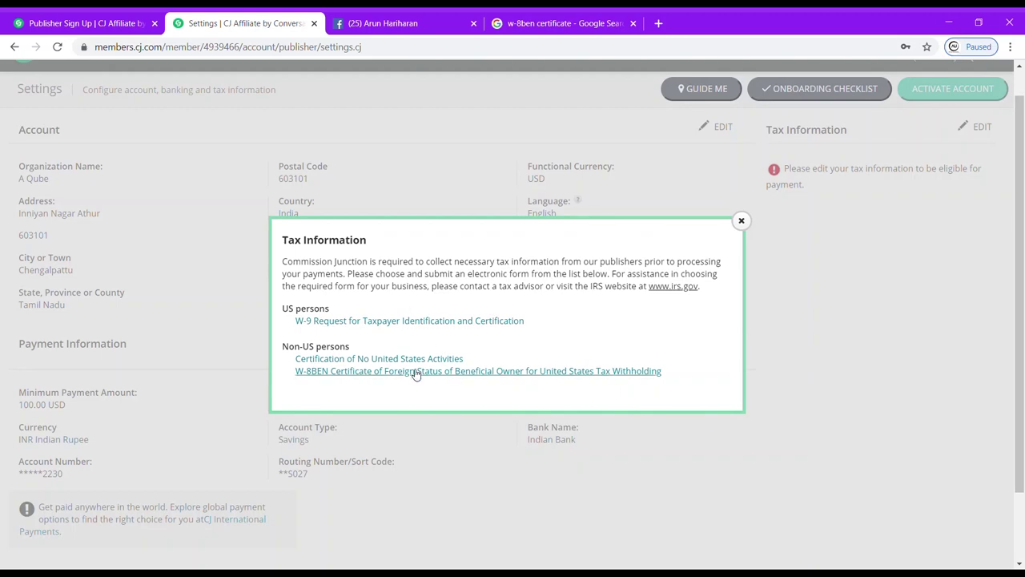
pyautogui.click(398, 374)
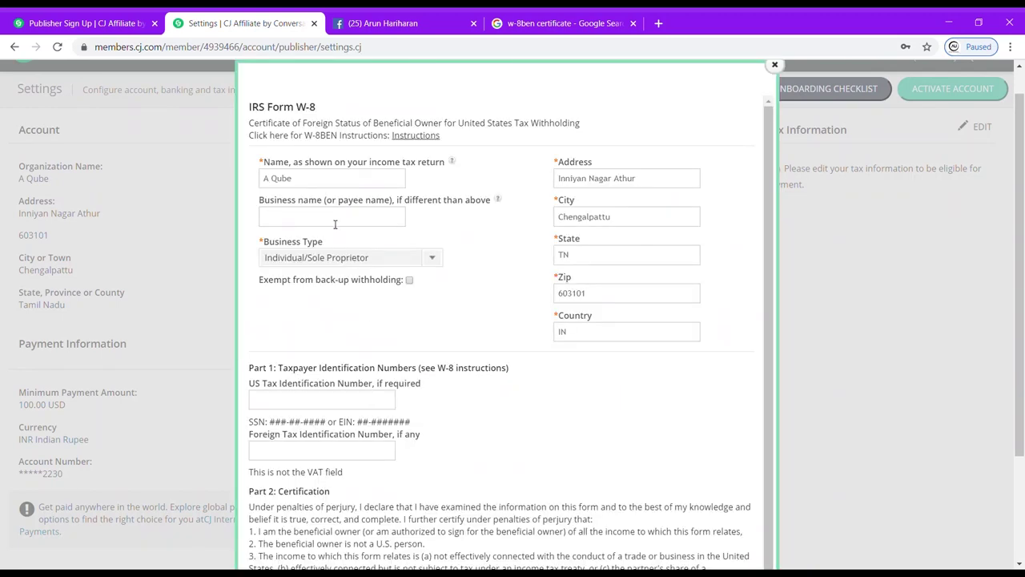
pyautogui.click(335, 225)
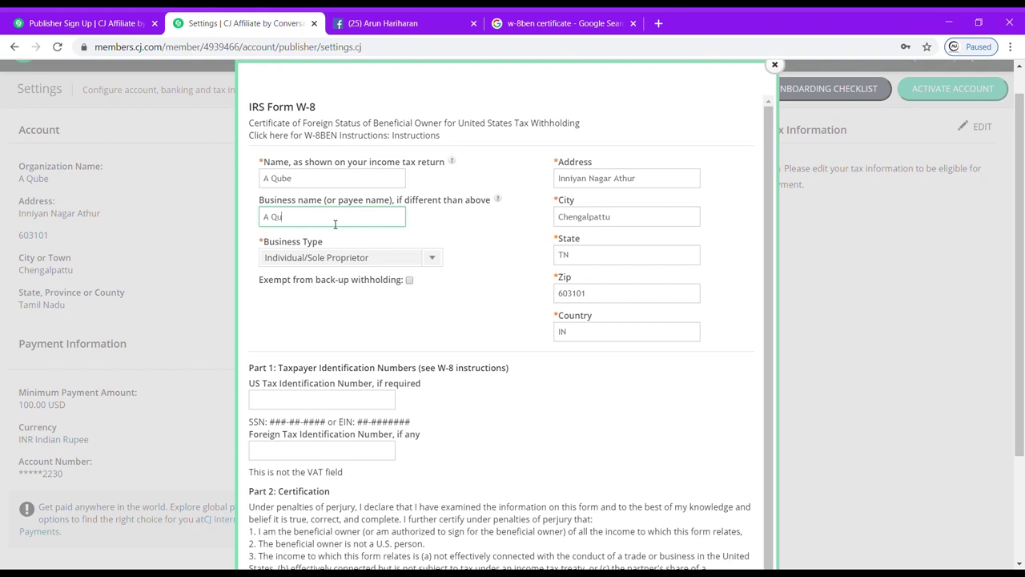
pyautogui.click(414, 259)
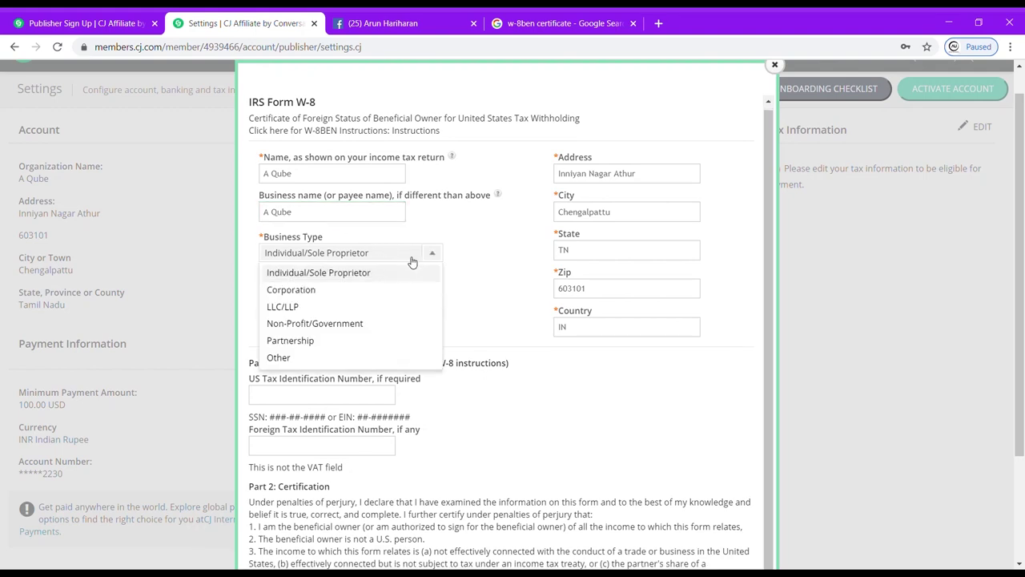
pyautogui.click(370, 281)
# Fill the tax identification and signature fields and submit the W-8BEN form.
pyautogui.scroll(-1, 485, 188)
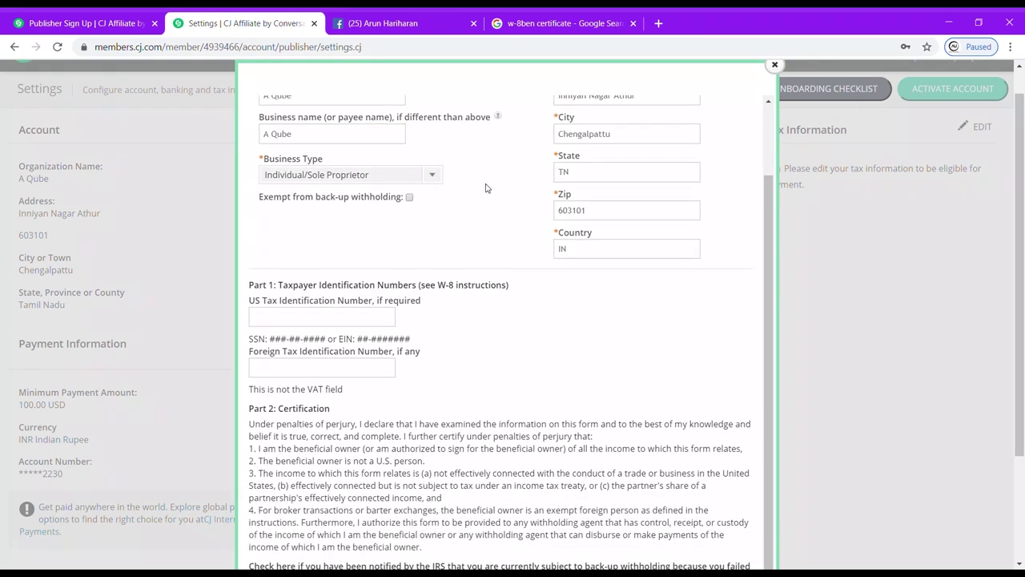
pyautogui.scroll(1, 582, 138)
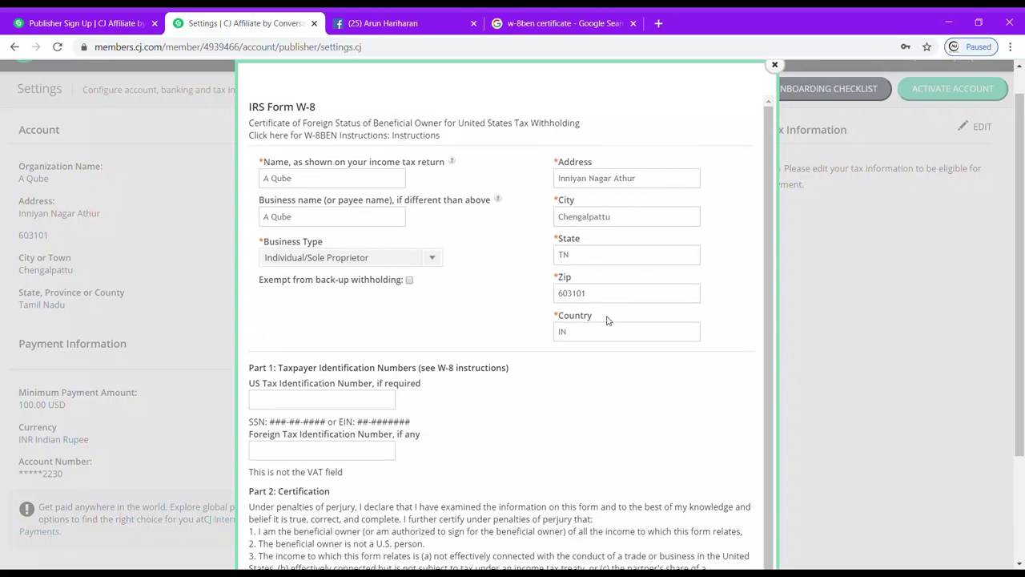
pyautogui.scroll(-1, 515, 356)
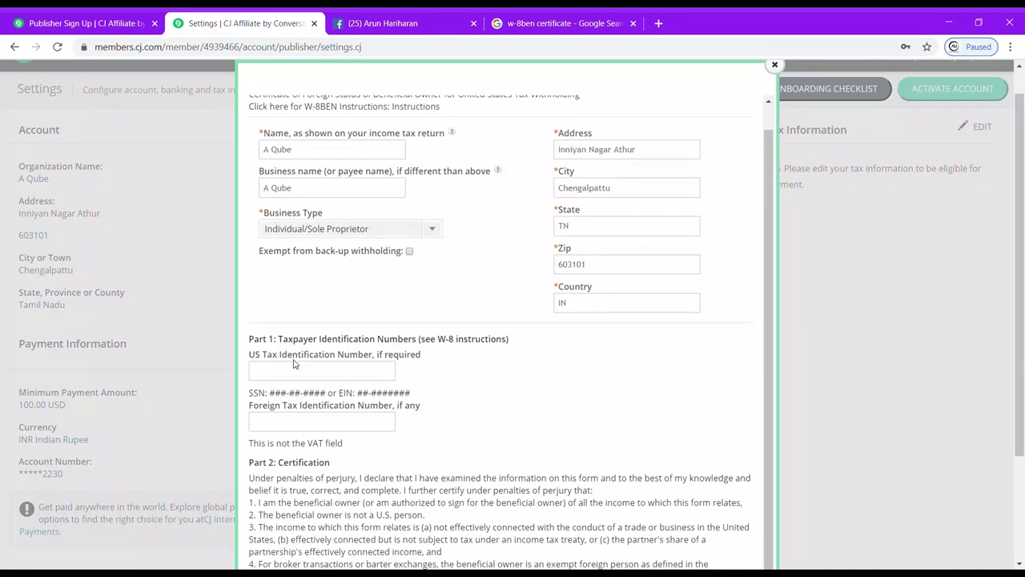
pyautogui.scroll(-1, 297, 372)
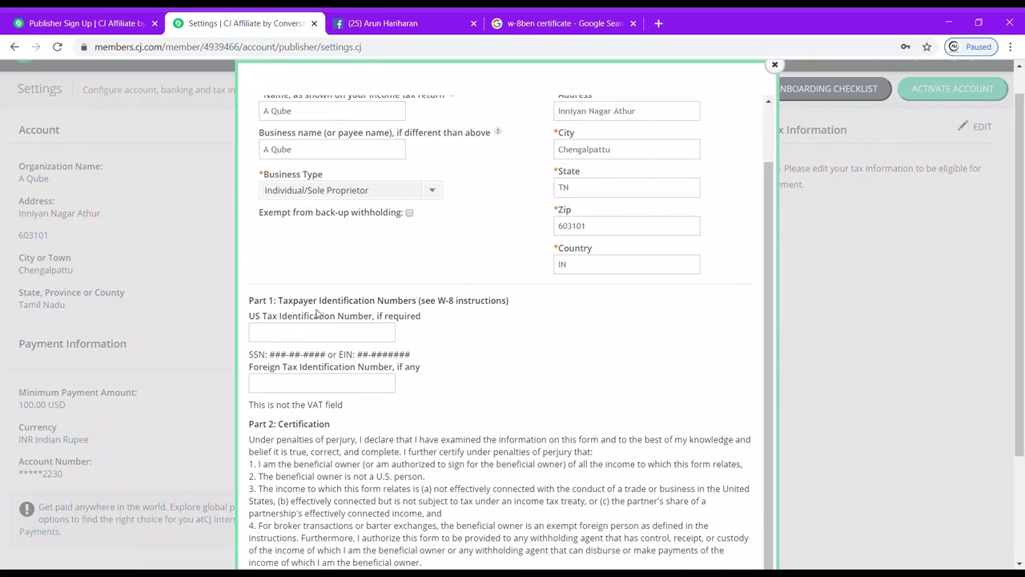
pyautogui.click(353, 333)
pyautogui.scroll(-1, 354, 338)
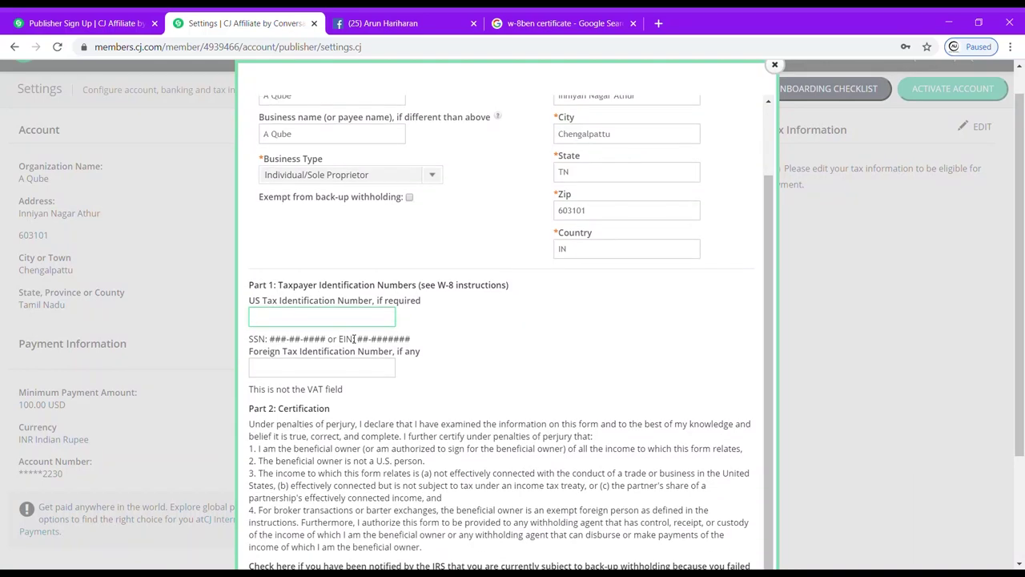
pyautogui.click(328, 371)
pyautogui.scroll(-4, 329, 371)
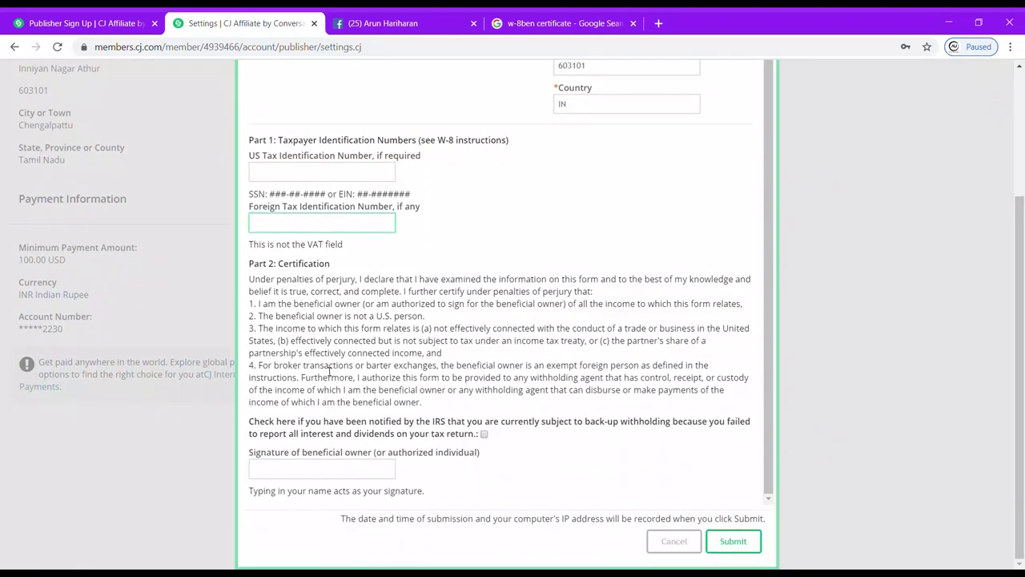
pyautogui.click(342, 478)
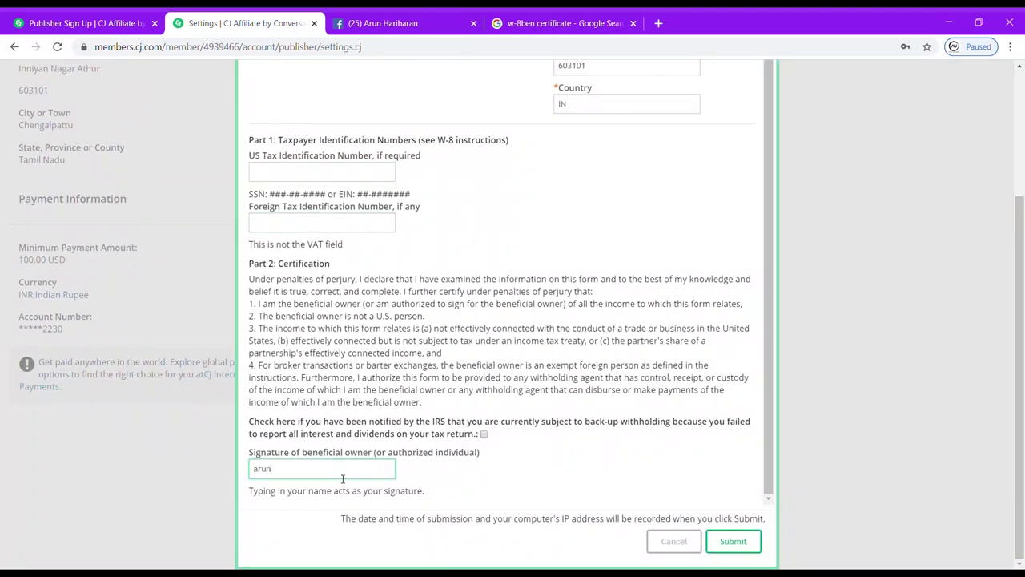
pyautogui.click(724, 547)
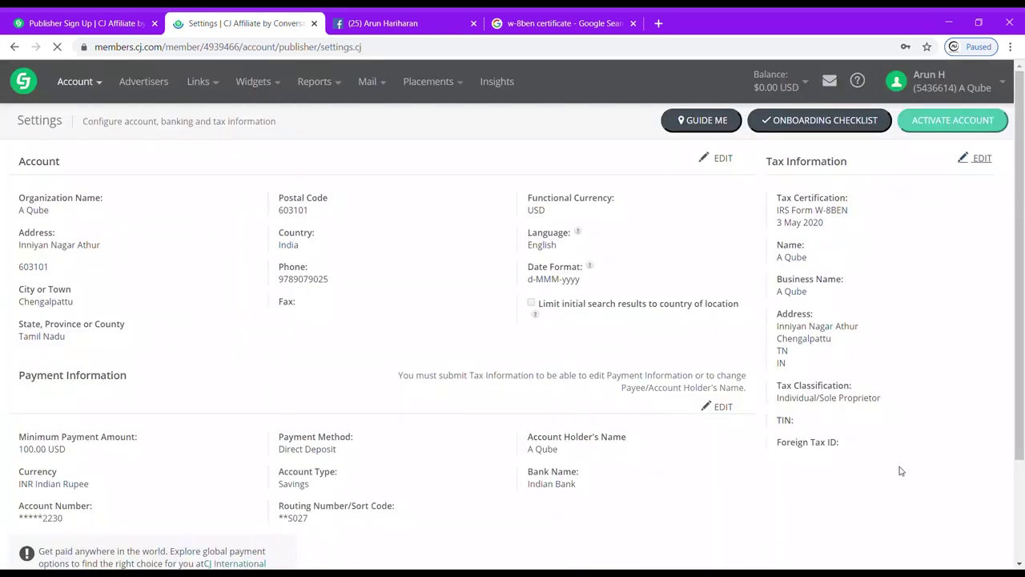
# Show the Onboarding Checklist at 6 of 7 steps and expand the setup questionnaire.
pyautogui.click(813, 121)
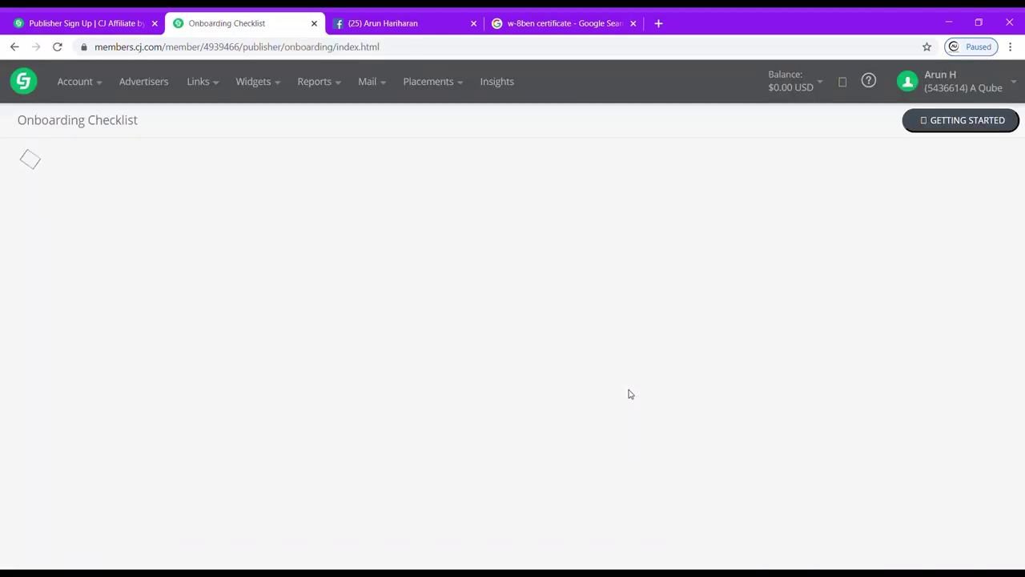
pyautogui.scroll(-1, 630, 394)
pyautogui.scroll(-6, 629, 394)
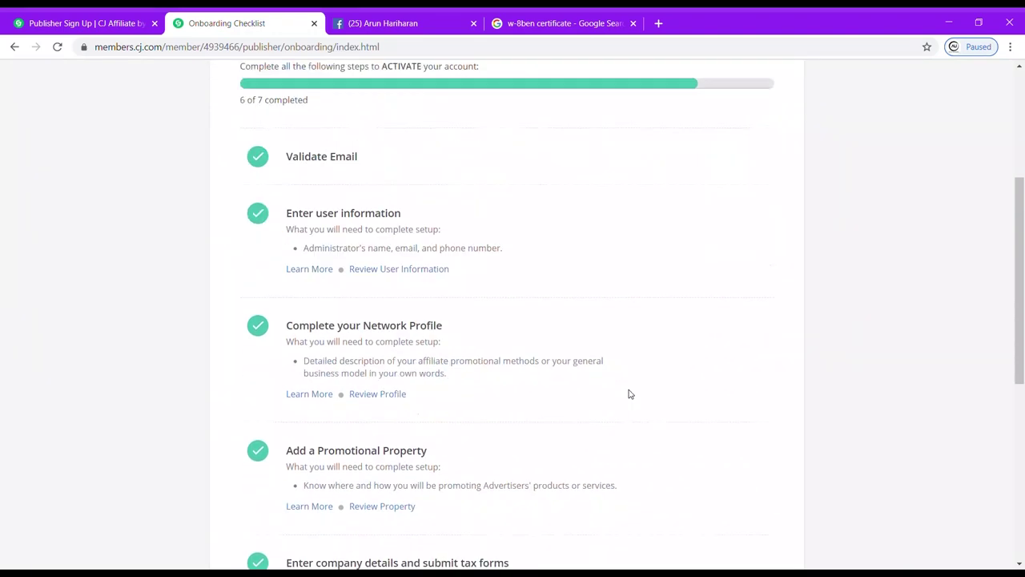
pyautogui.scroll(5, 540, 285)
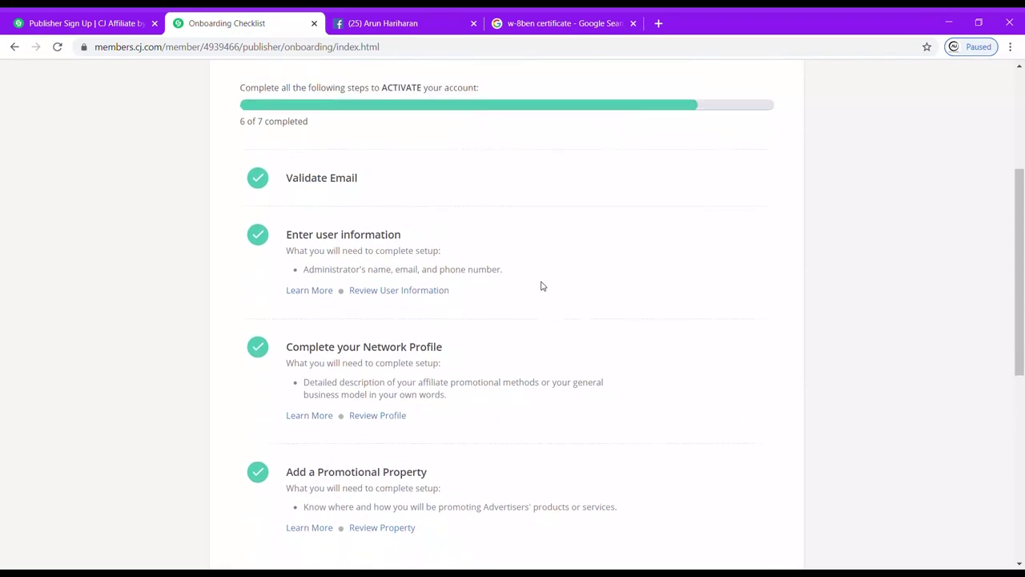
pyautogui.scroll(-7, 545, 520)
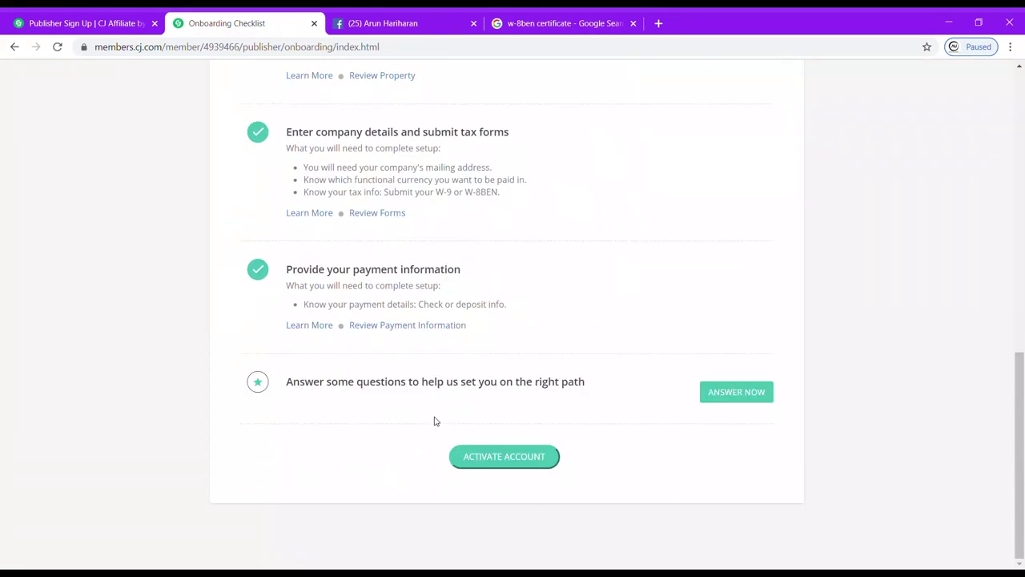
pyautogui.click(732, 392)
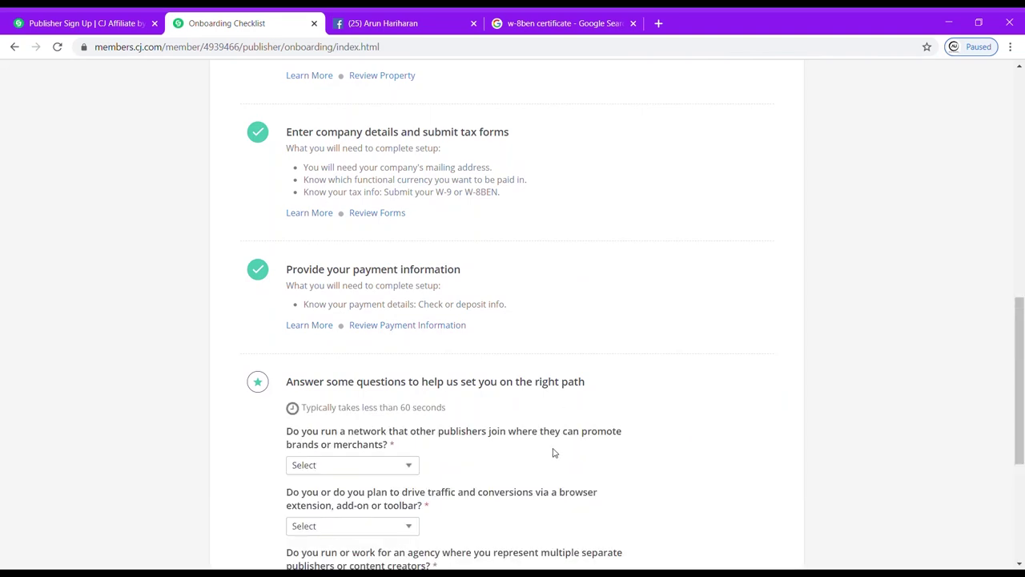
# Answer No to the publisher network question and Yes to the browser extension question.
pyautogui.scroll(-2, 552, 453)
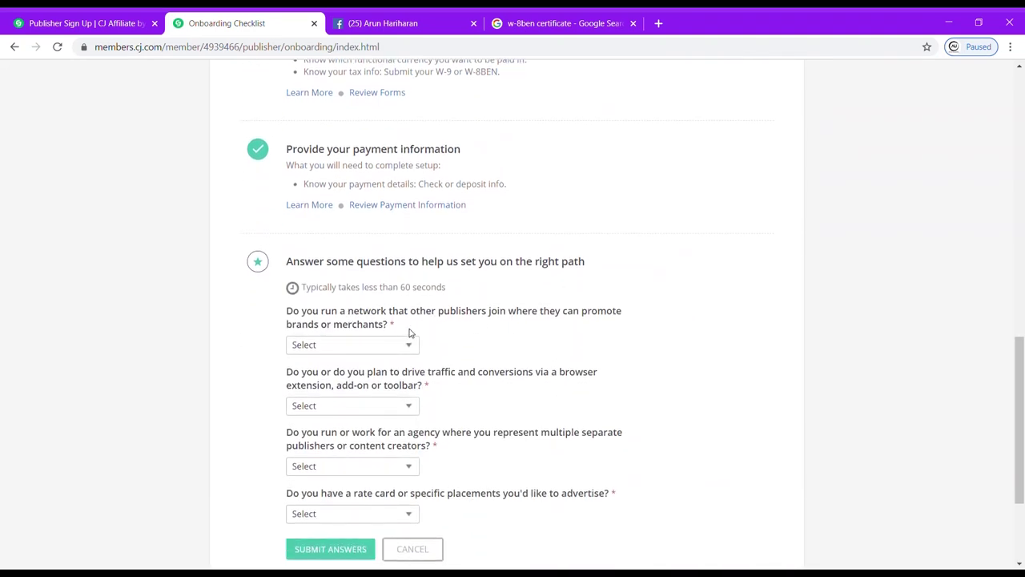
pyautogui.click(400, 345)
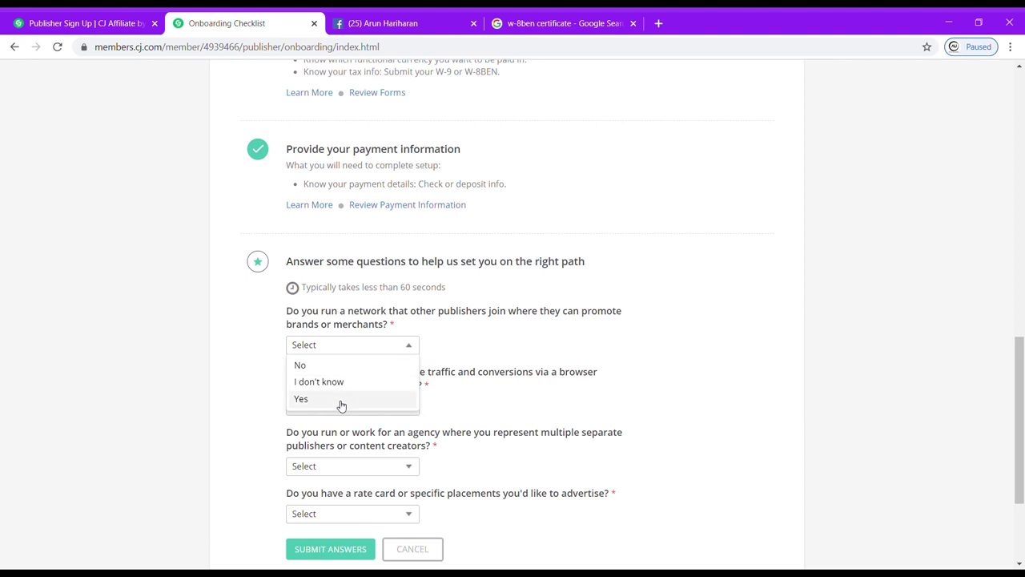
pyautogui.click(355, 367)
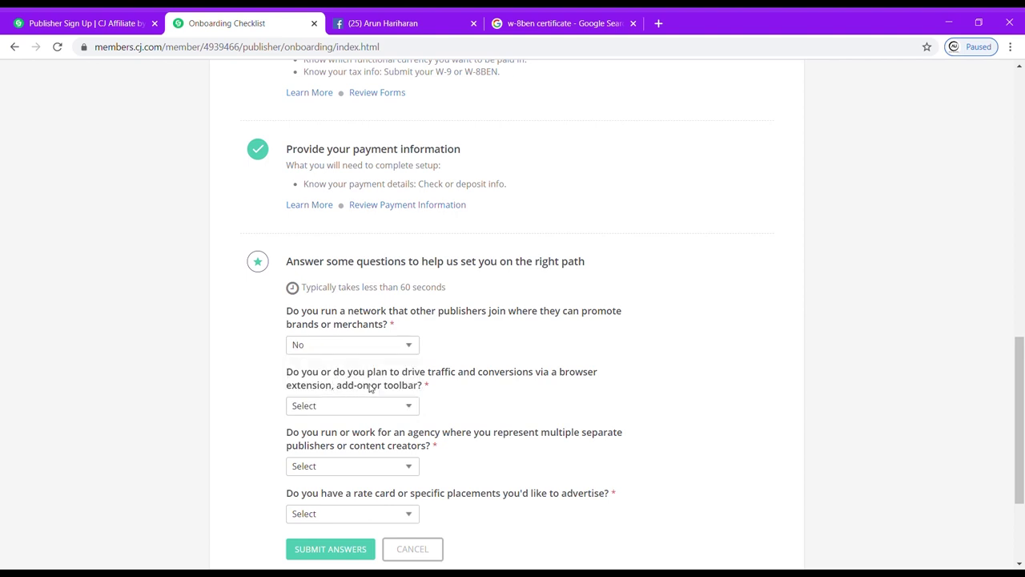
pyautogui.click(404, 405)
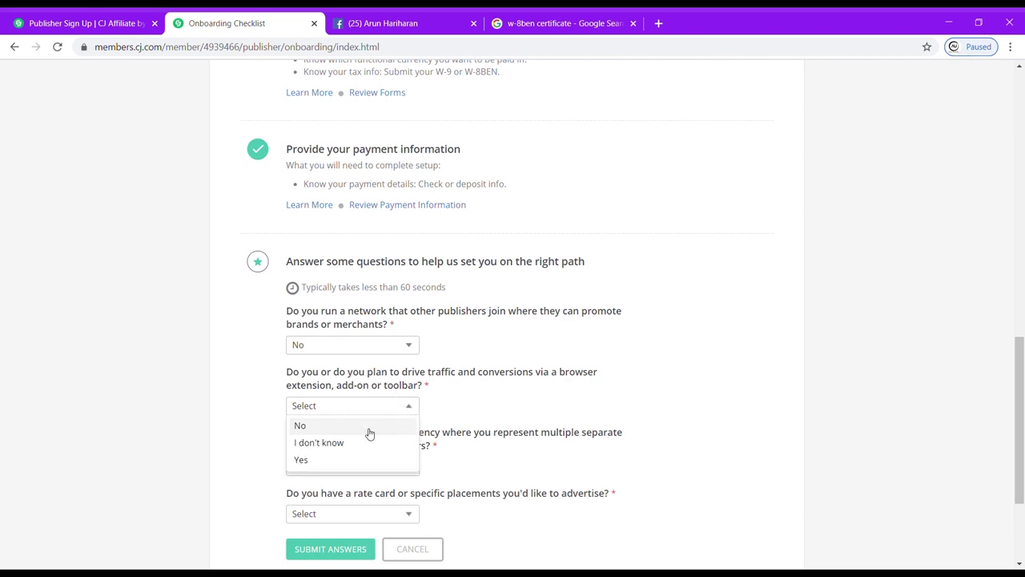
pyautogui.click(350, 458)
# Answer Yes to the agency and rate card questions, submit the answers, and activate the account.
pyautogui.scroll(-1, 343, 395)
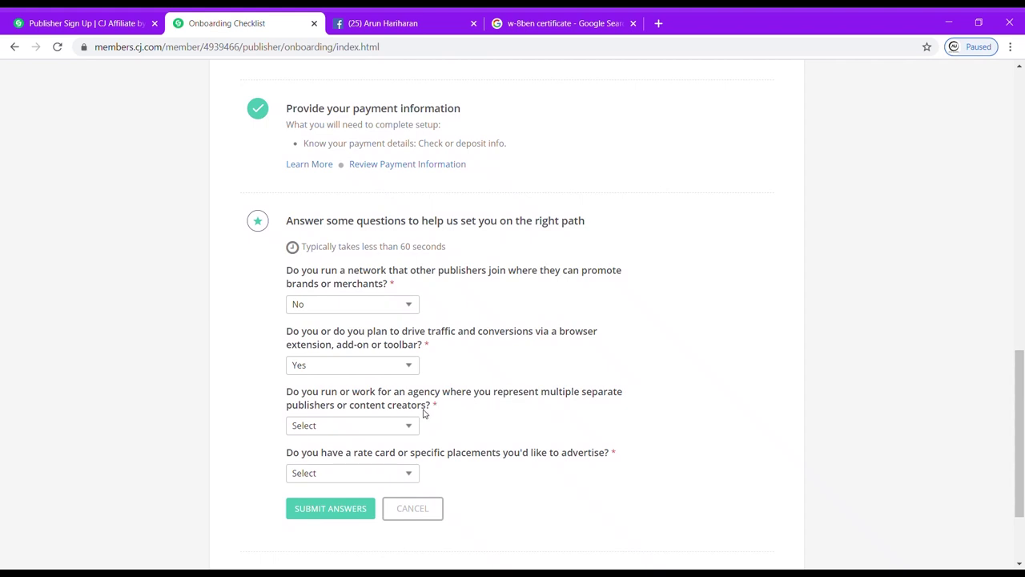
pyautogui.click(397, 426)
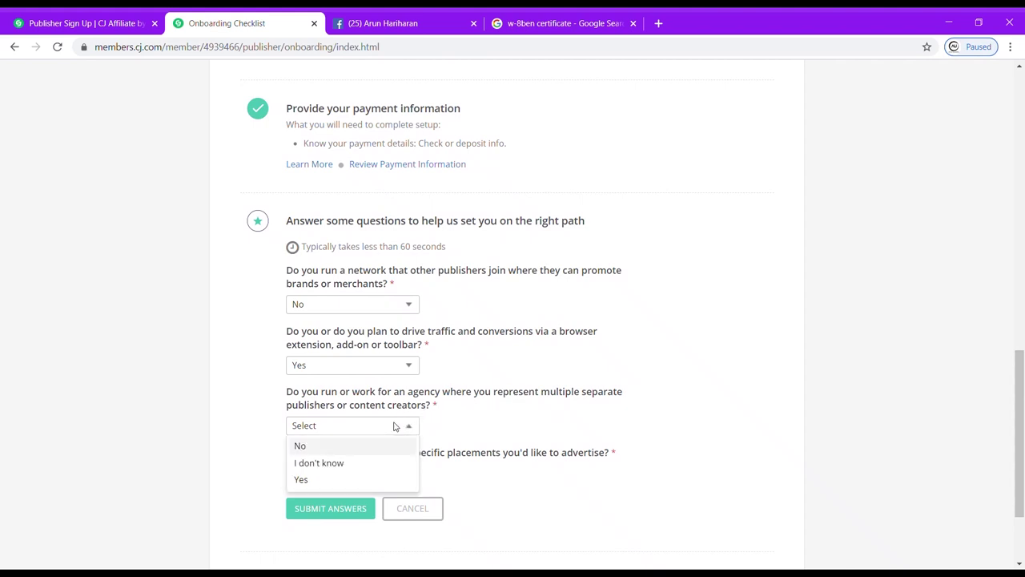
pyautogui.click(342, 480)
pyautogui.scroll(-3, 343, 480)
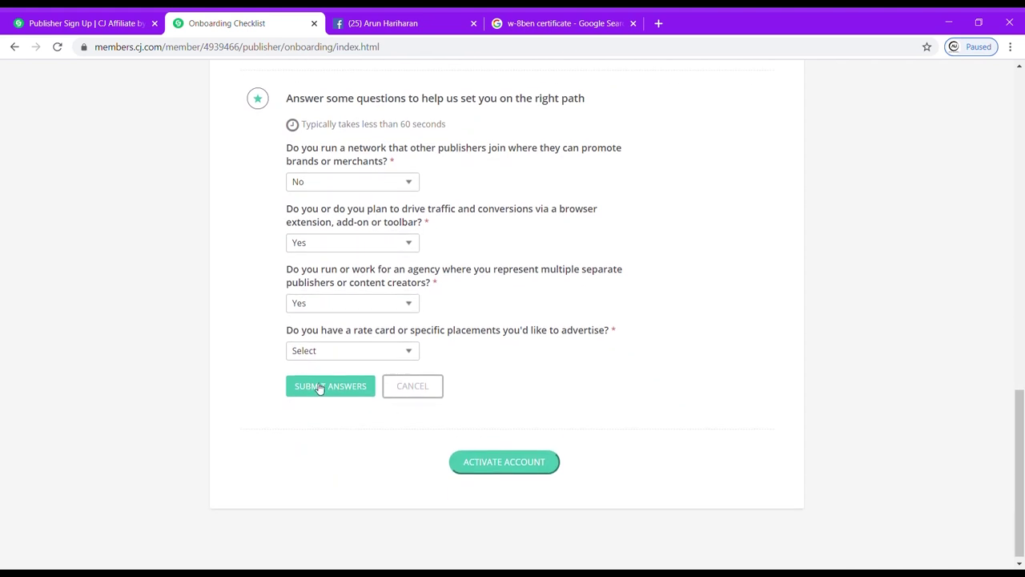
pyautogui.click(406, 352)
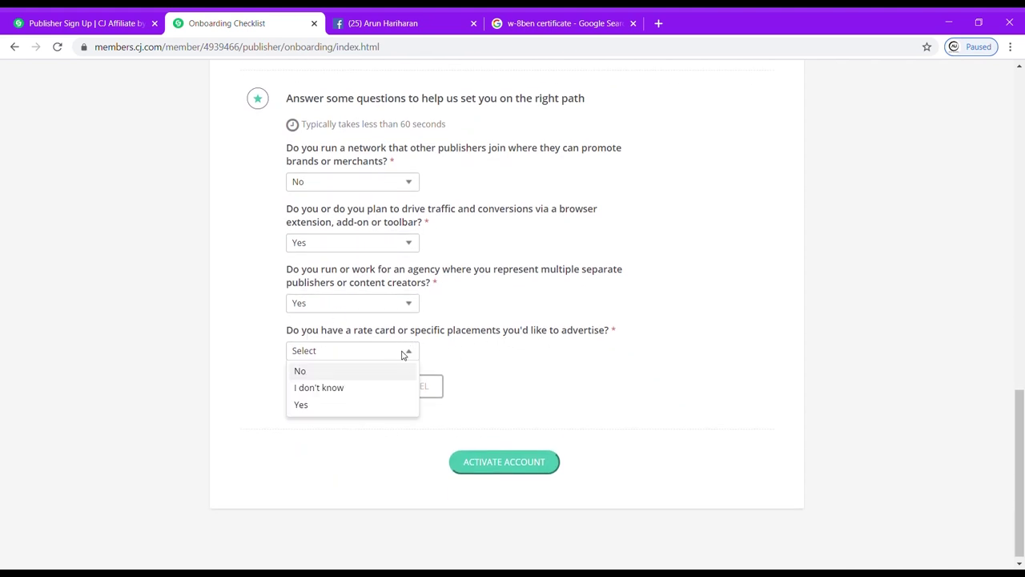
pyautogui.click(315, 407)
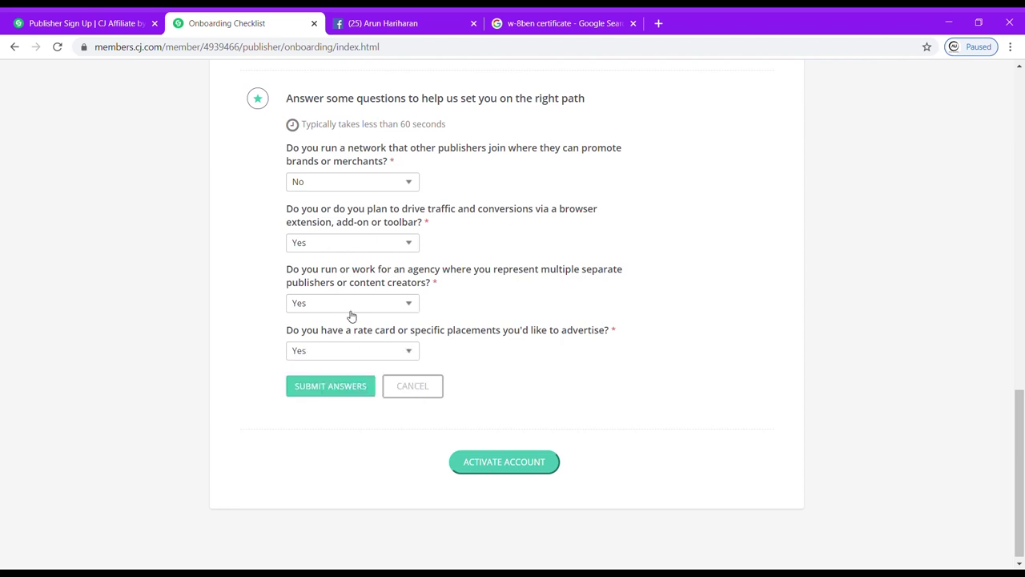
pyautogui.click(340, 385)
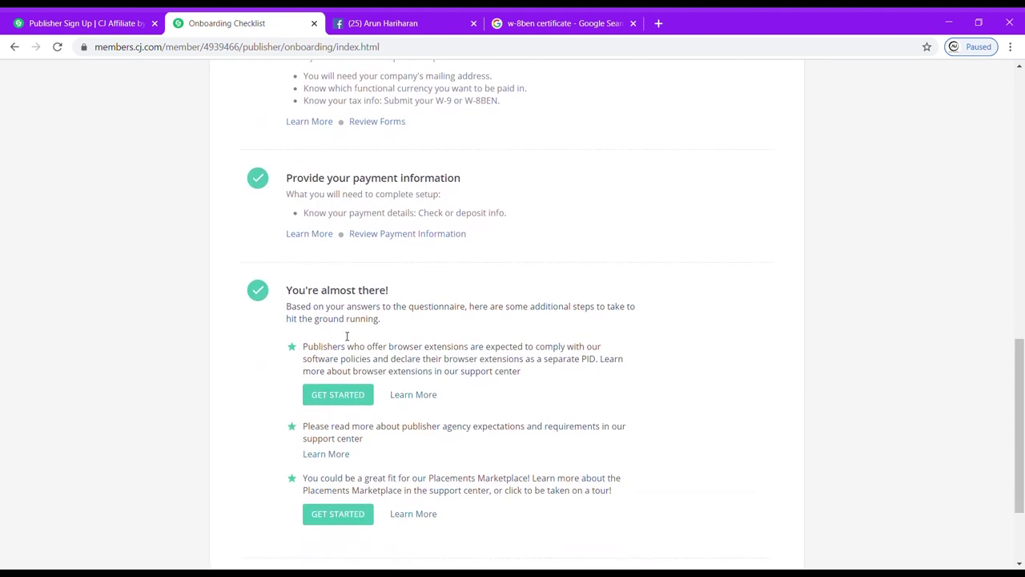
pyautogui.scroll(-2, 347, 340)
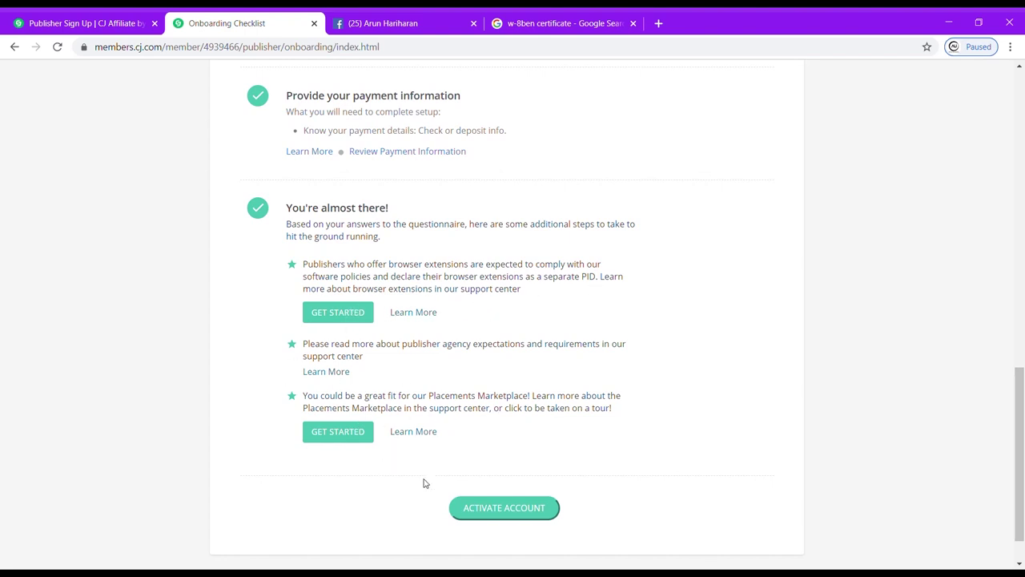
pyautogui.click(484, 517)
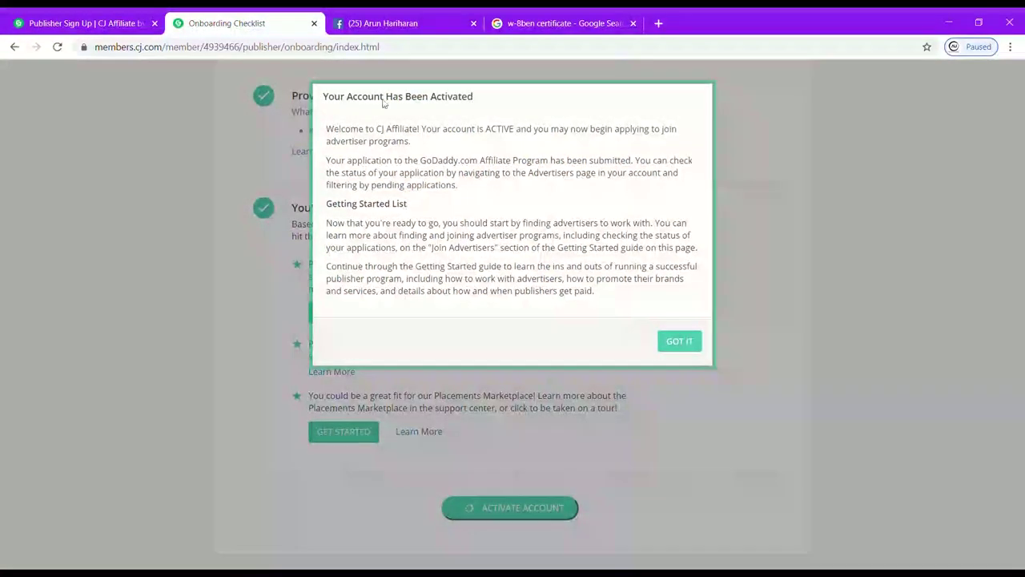
# Dismiss the 'Your Account Has Been Activated' message and look over the publisher Dashboard.
pyautogui.click(679, 341)
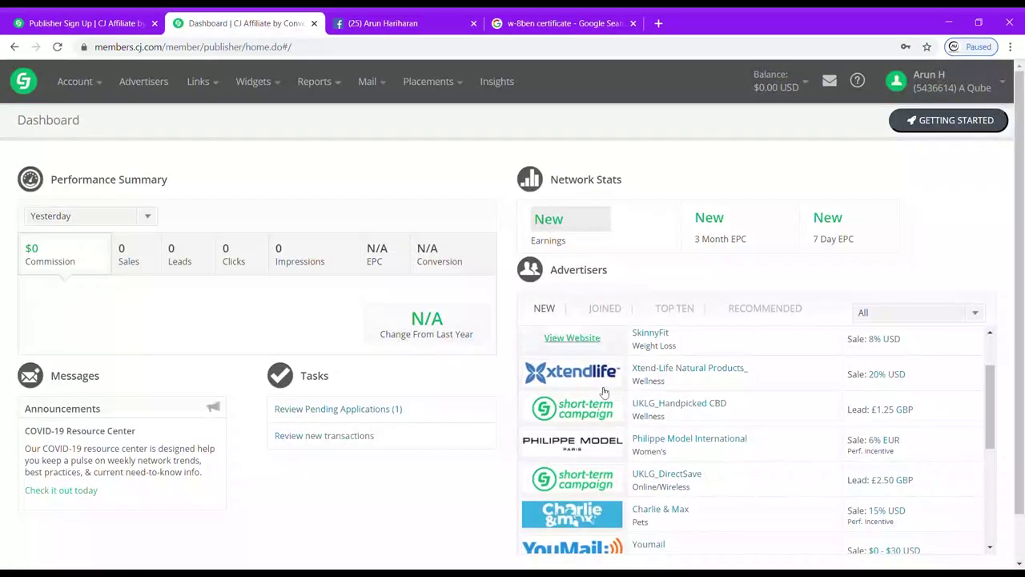
pyautogui.scroll(-1, 486, 455)
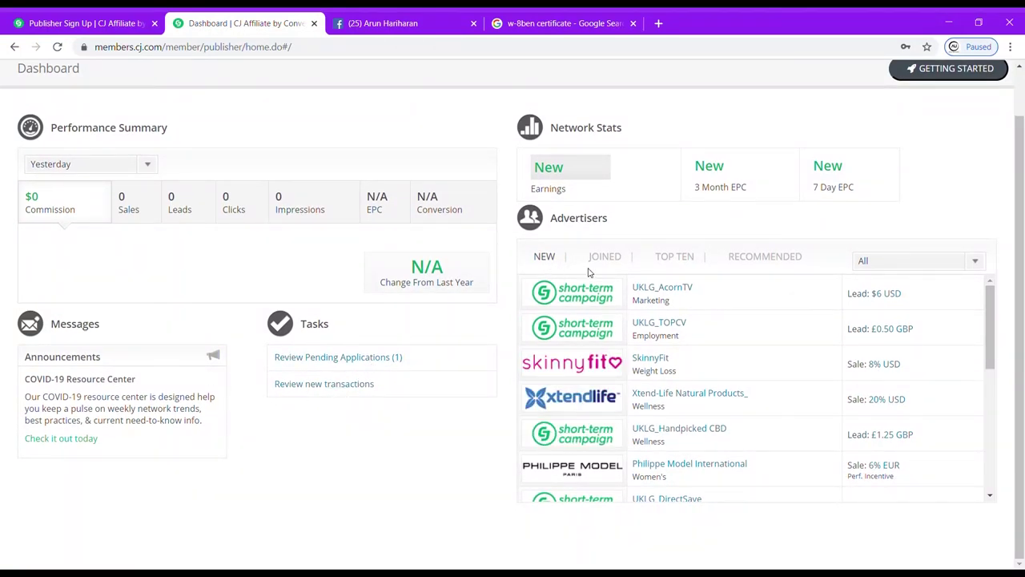
pyautogui.scroll(-1, 675, 373)
pyautogui.scroll(1, 675, 373)
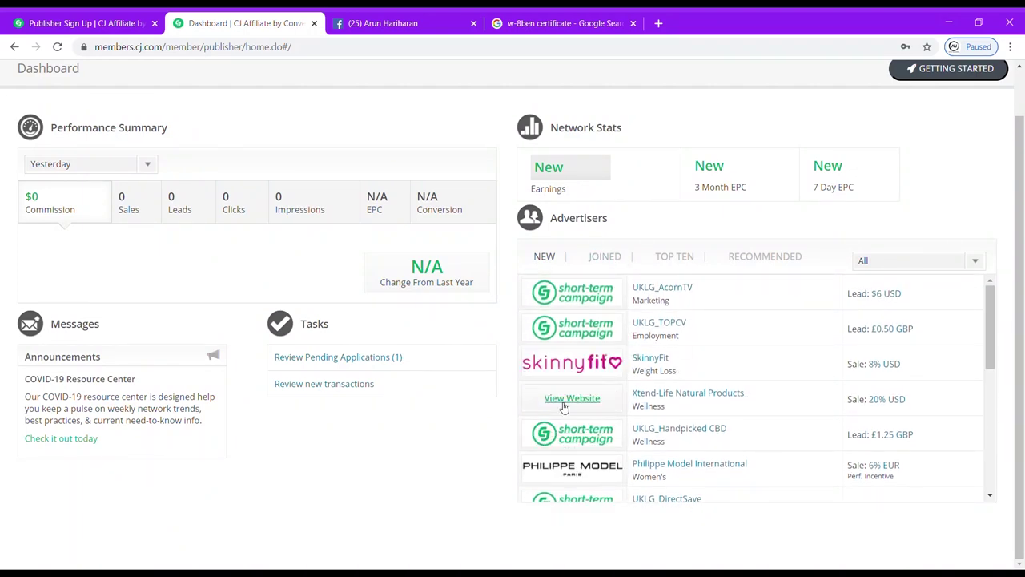
pyautogui.scroll(-3, 573, 406)
pyautogui.scroll(-2, 565, 407)
pyautogui.scroll(1, 264, 331)
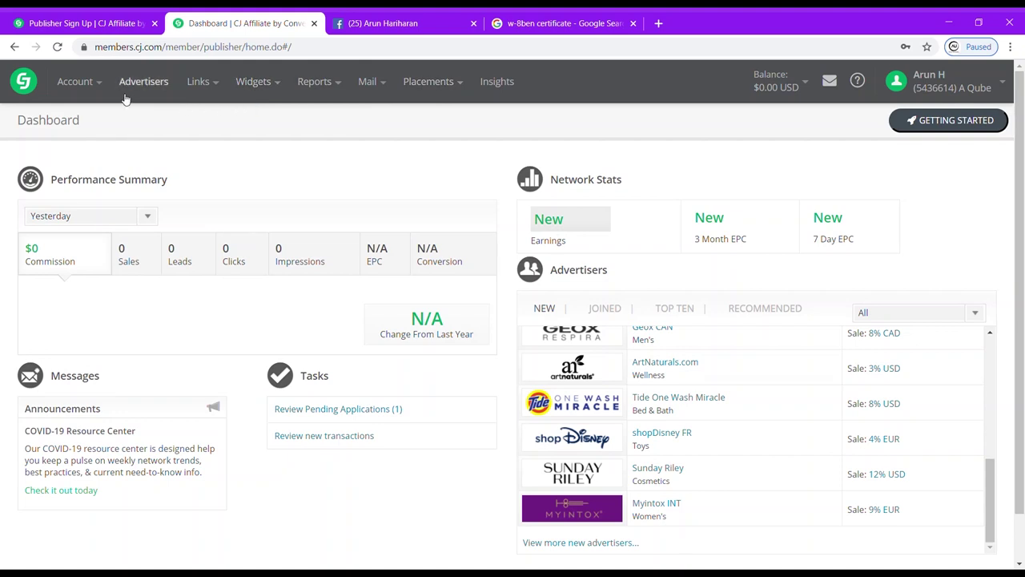
# Open the Advertisers directory and scroll through its 2819 A-Z advertiser results.
pyautogui.click(206, 84)
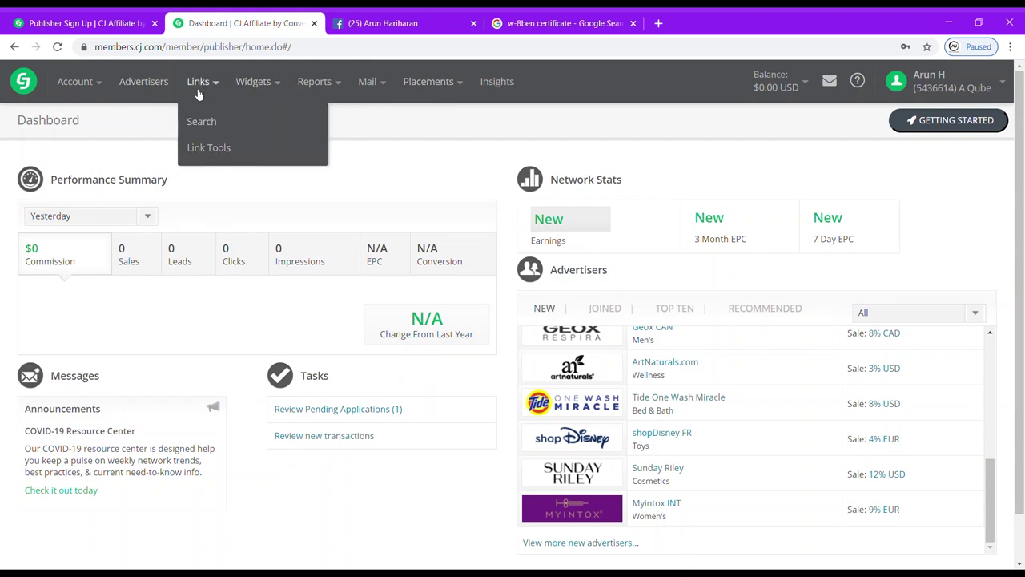
pyautogui.click(149, 88)
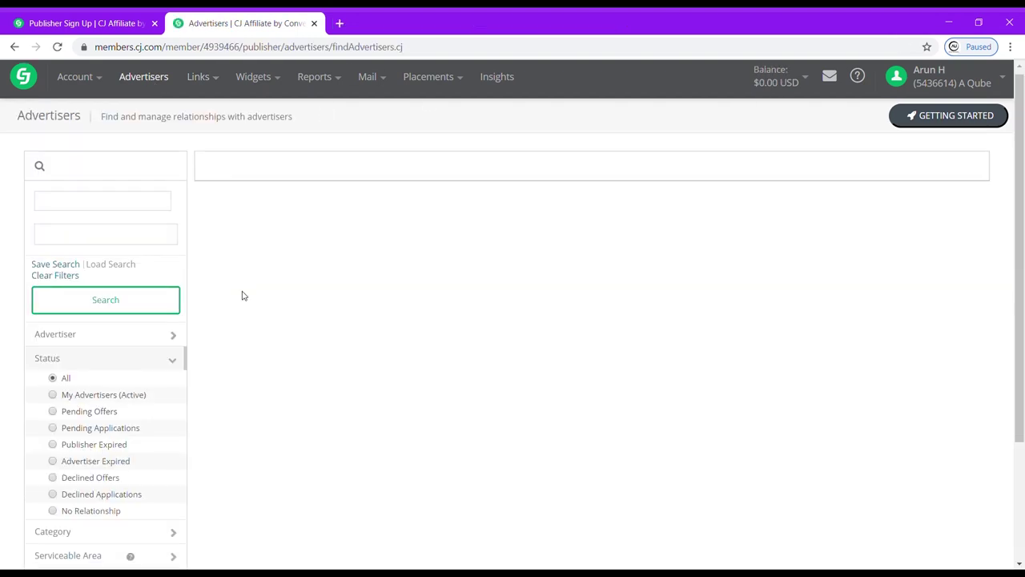
pyautogui.scroll(-2, 243, 295)
pyautogui.scroll(2, 244, 295)
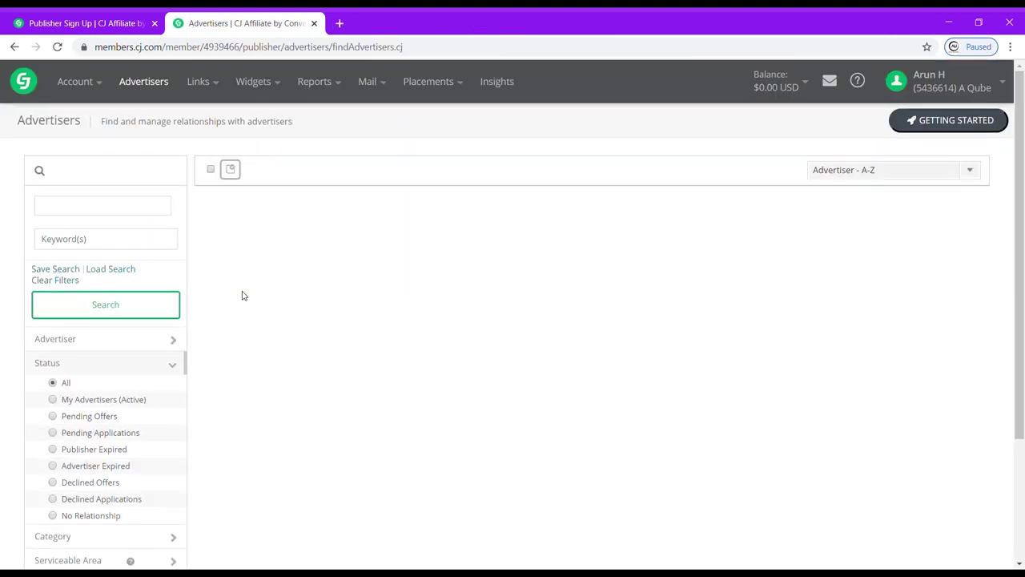
pyautogui.scroll(-2, 243, 296)
pyautogui.scroll(2, 244, 295)
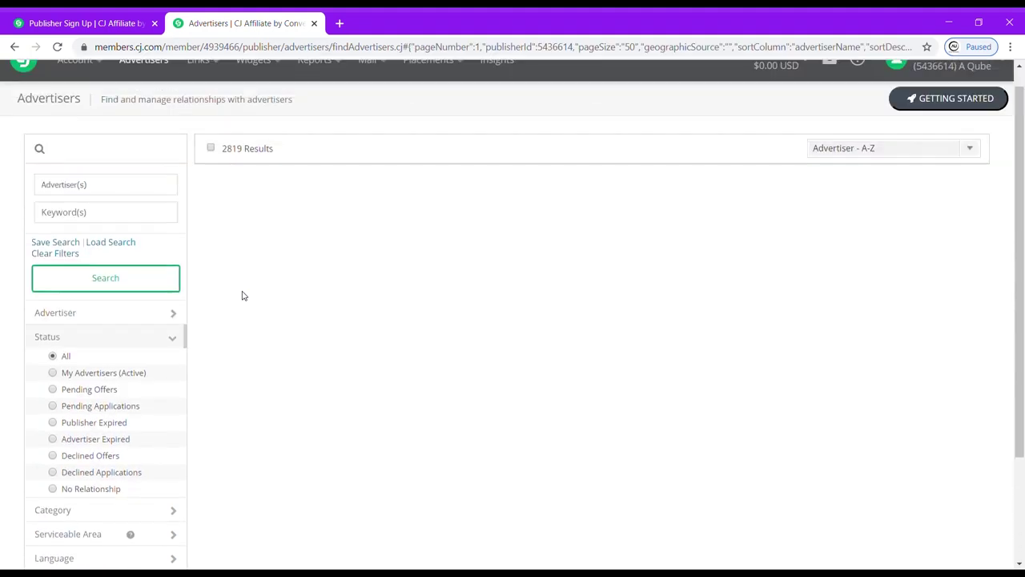
pyautogui.scroll(-2, 316, 384)
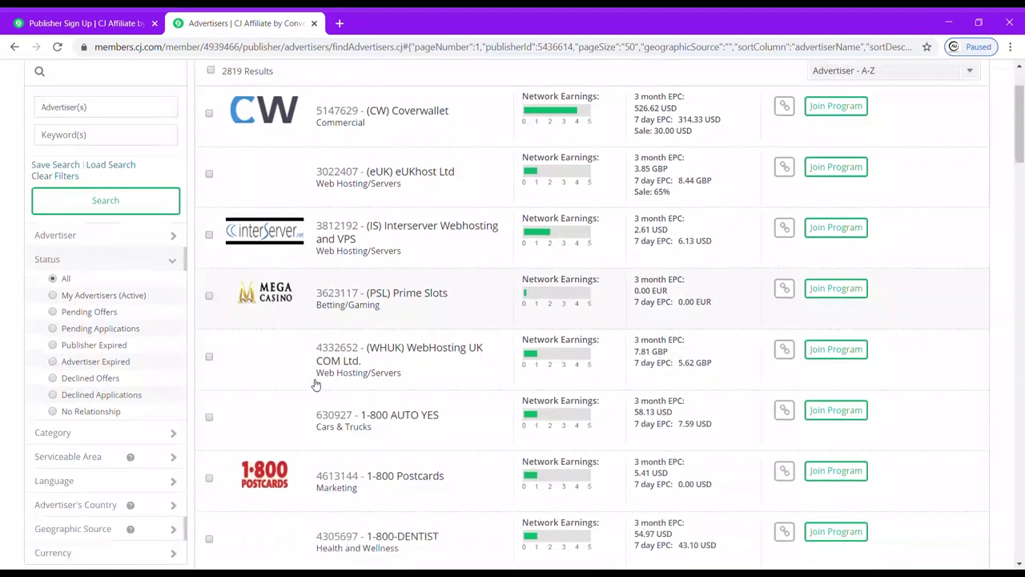
pyautogui.scroll(2, 315, 383)
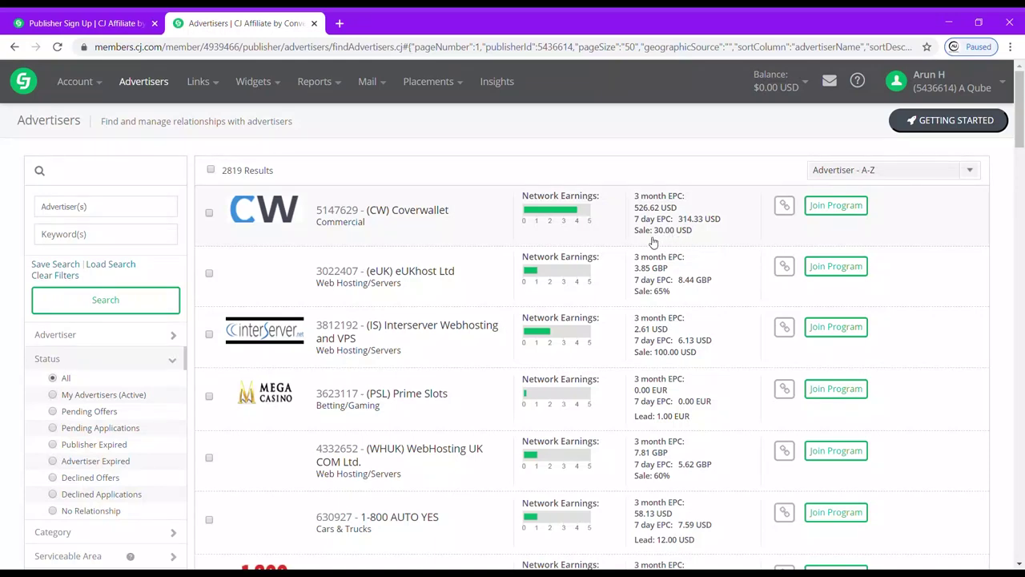
pyautogui.scroll(-1, 672, 460)
pyautogui.scroll(-3, 650, 472)
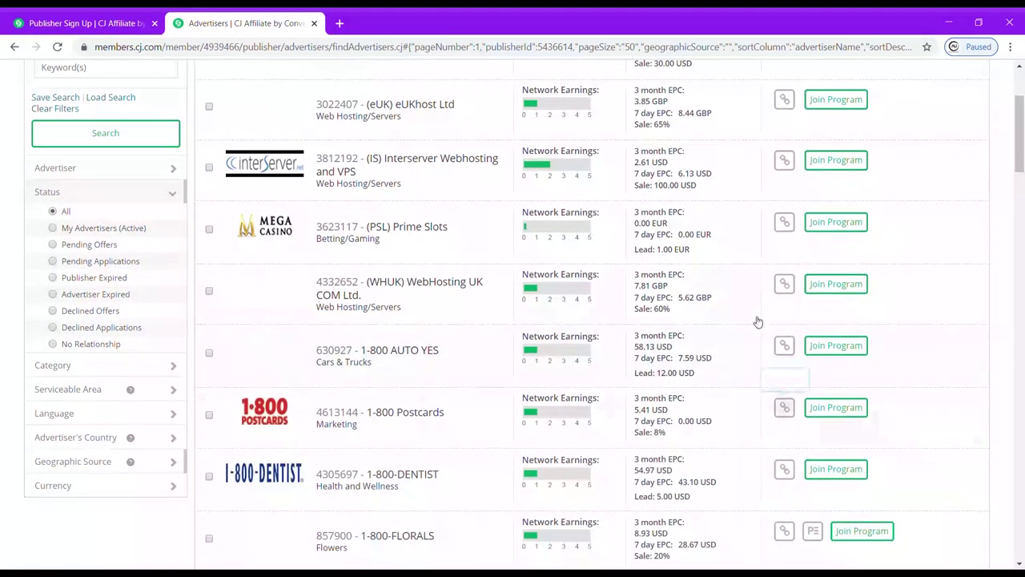
pyautogui.scroll(-2, 734, 453)
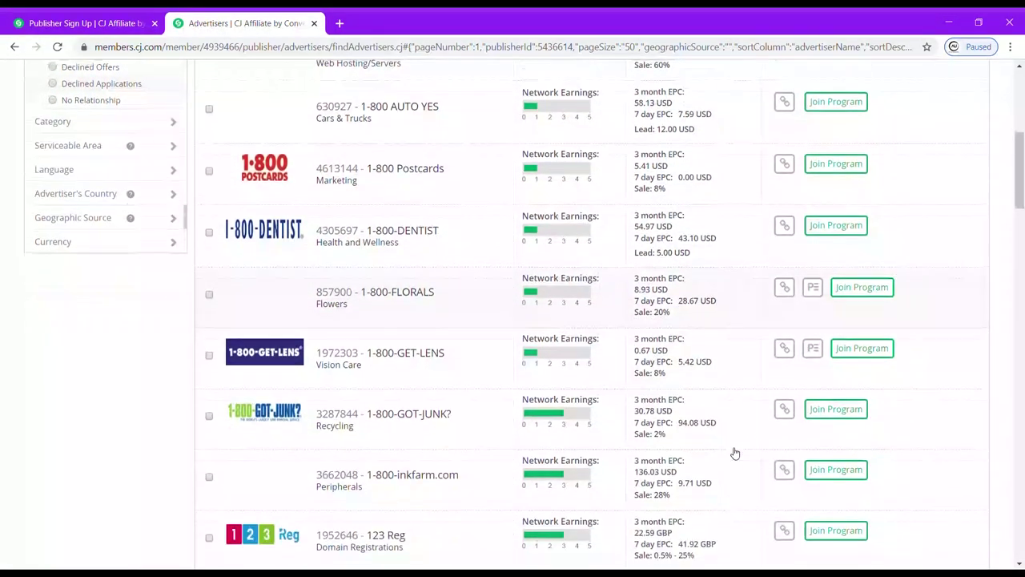